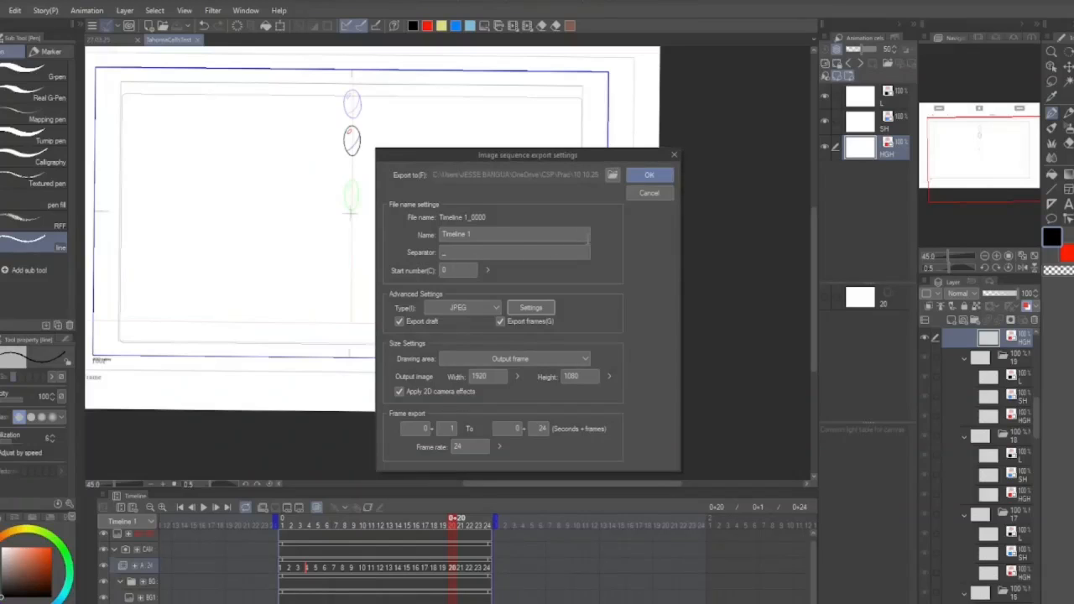
Dismiss the image sequence export and open the export settings for animation cels.
left_click(653, 193)
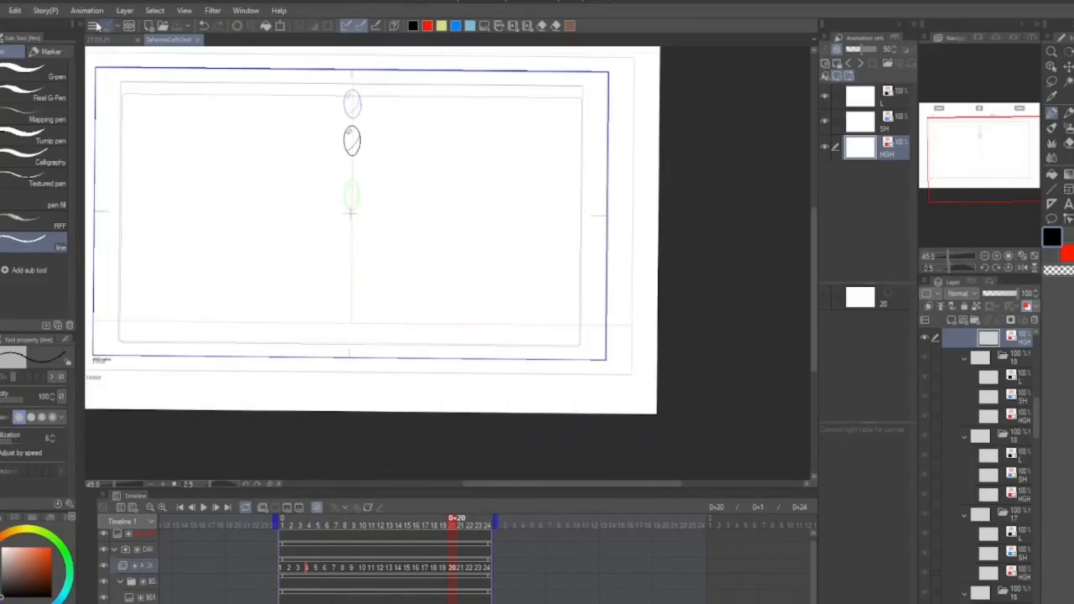
left_click(13, 11)
mouse_move(1, 11)
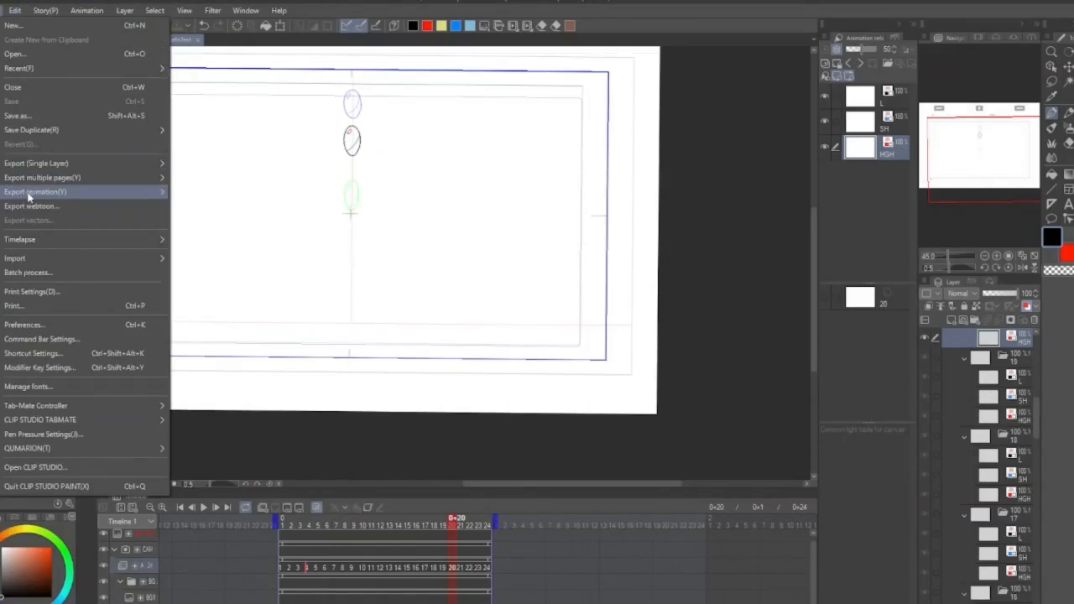
mouse_move(47, 194)
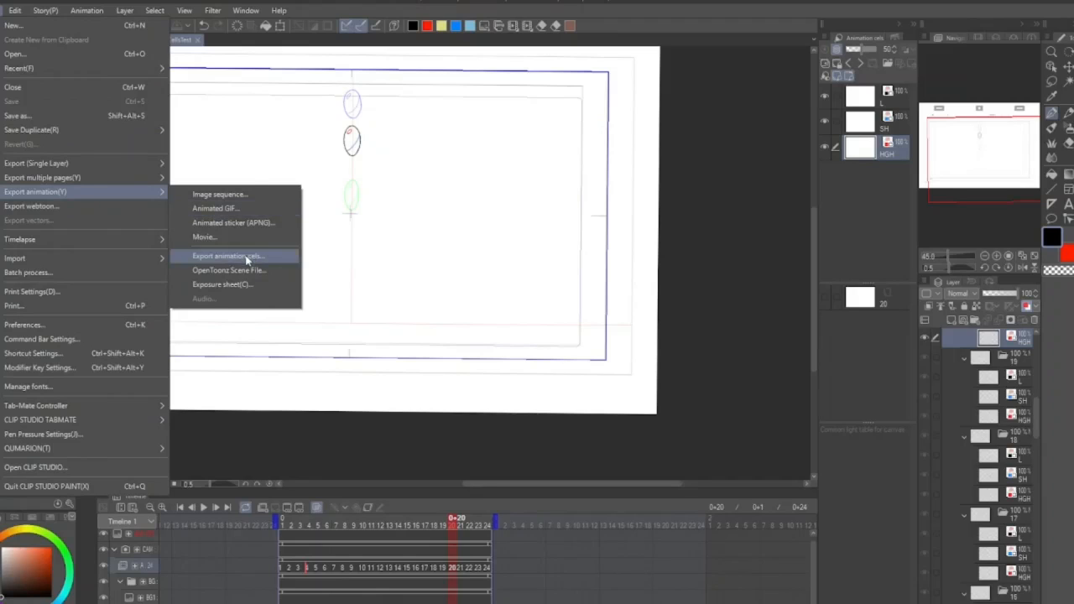
left_click(226, 256)
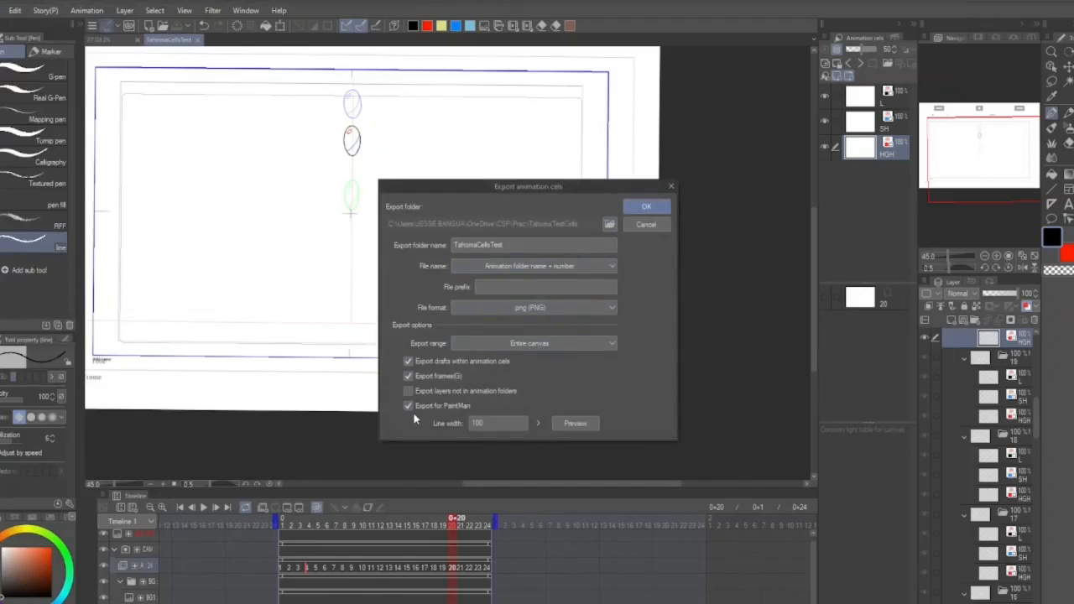
Include drafts within the exported animation cels, and preview and accept the line width of 100 on the ball drawing.
left_click(409, 362)
left_click(574, 425)
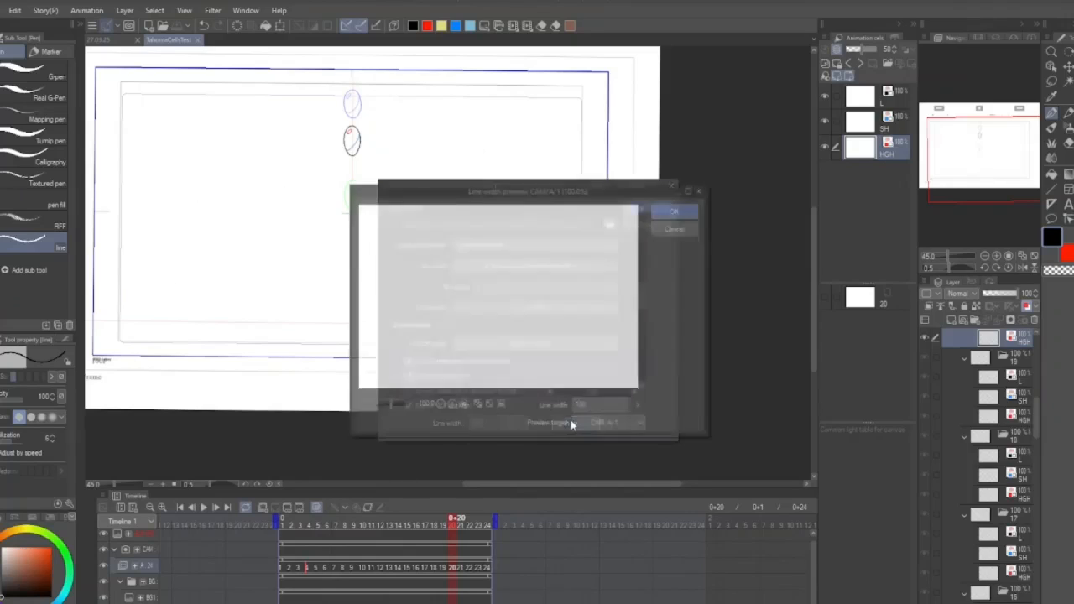
scroll(511, 298, "down", 4)
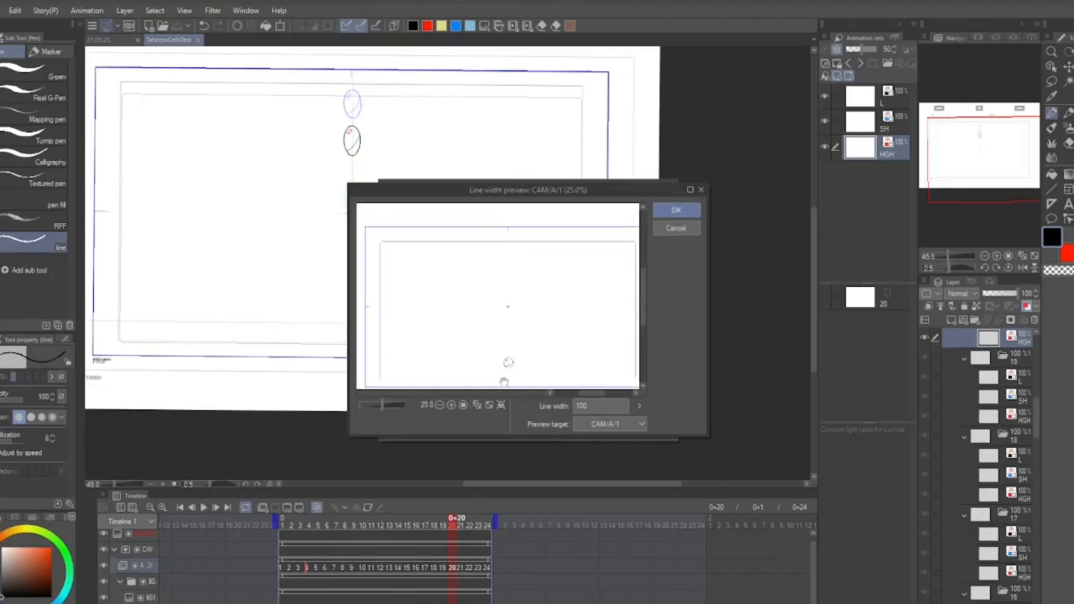
scroll(505, 381, "up", 7)
scroll(513, 331, "up", 6)
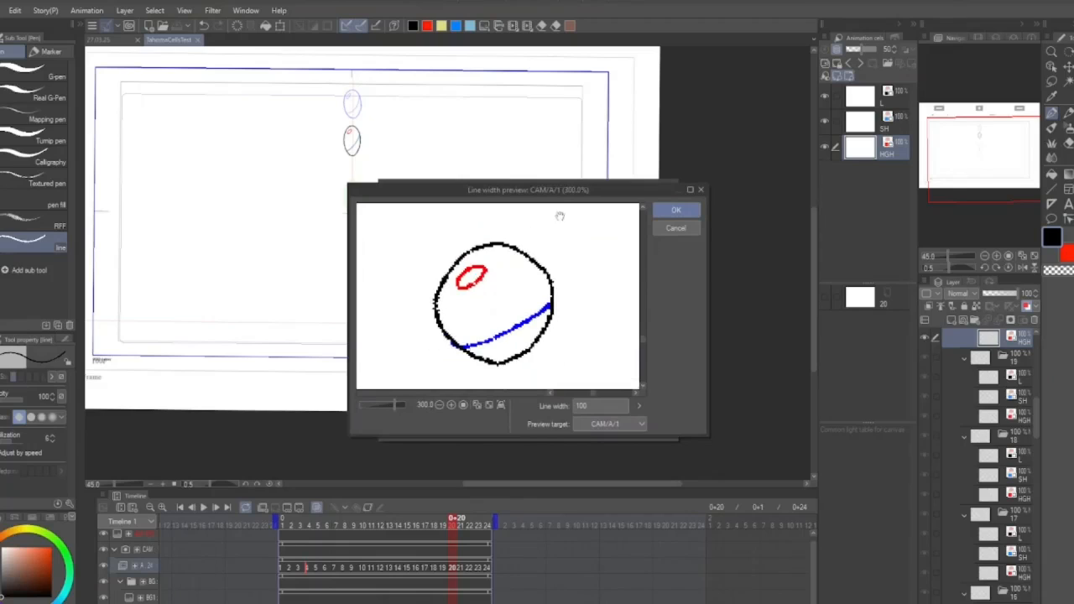
left_click(666, 210)
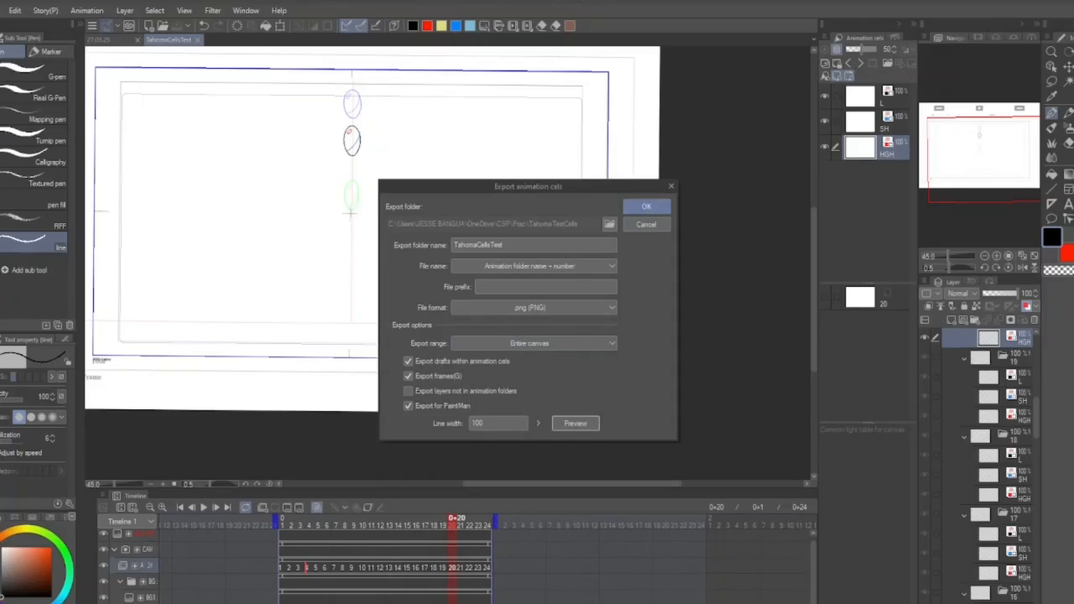
Switch to Tahoma2D, dismiss its scene saving dialog, and show the file browser workspace.
mouse_move(0, 328)
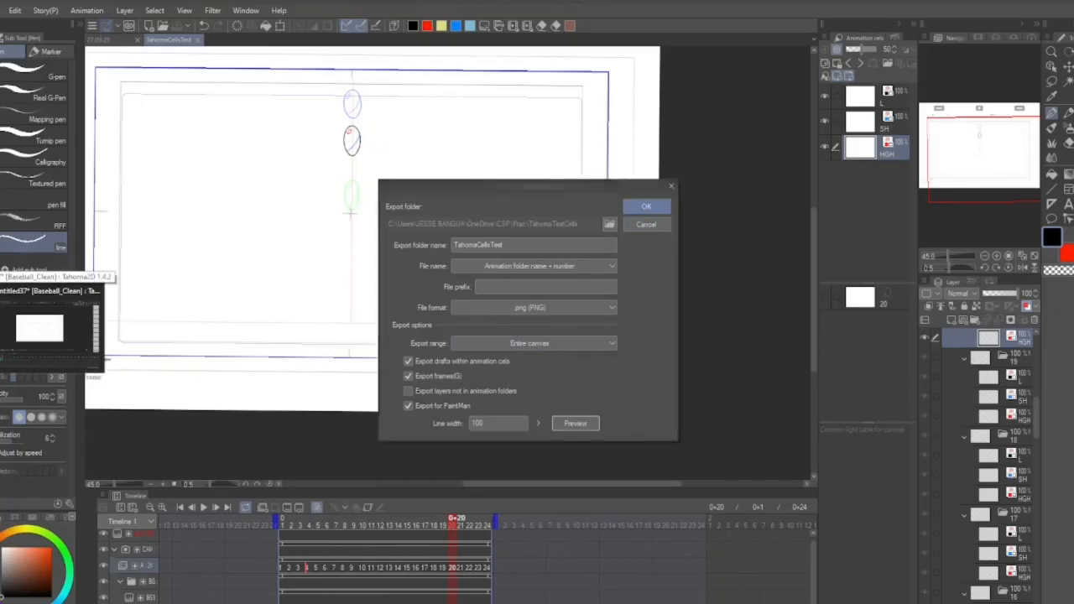
left_click(0, 327)
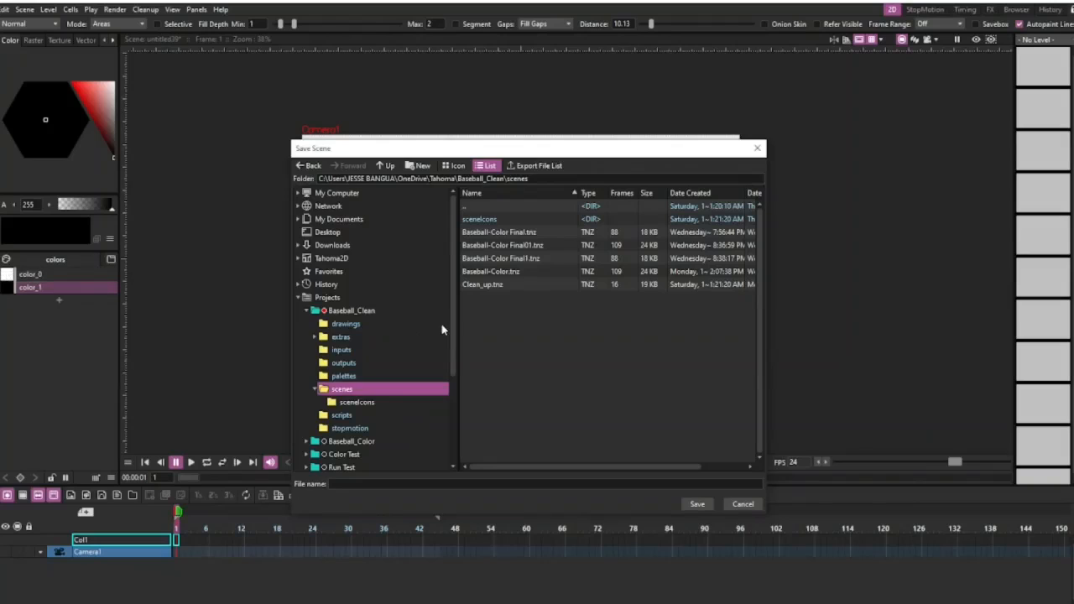
left_click(741, 506)
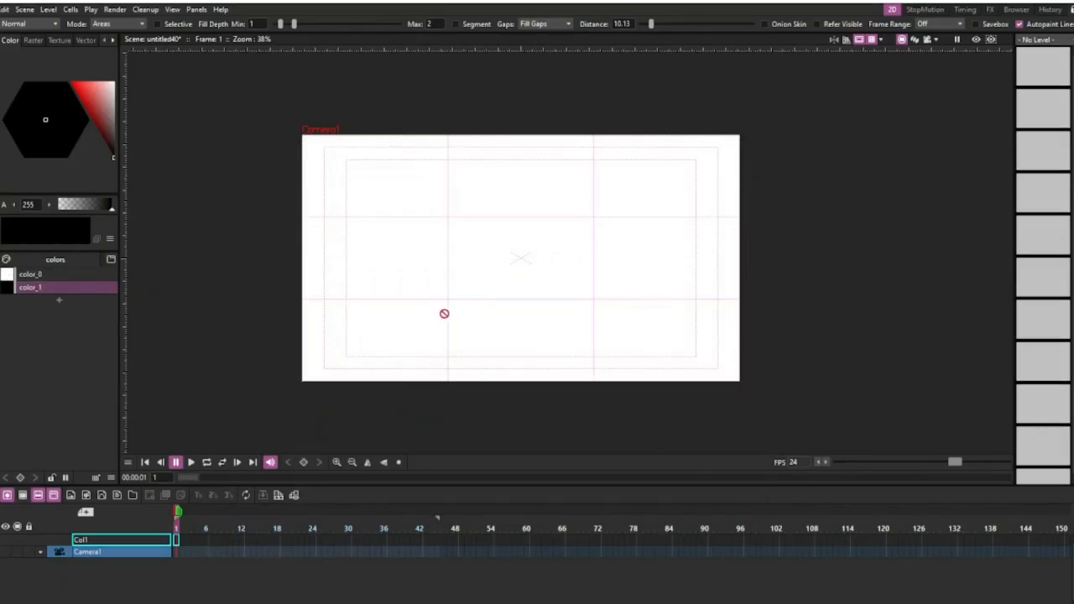
left_click(278, 495)
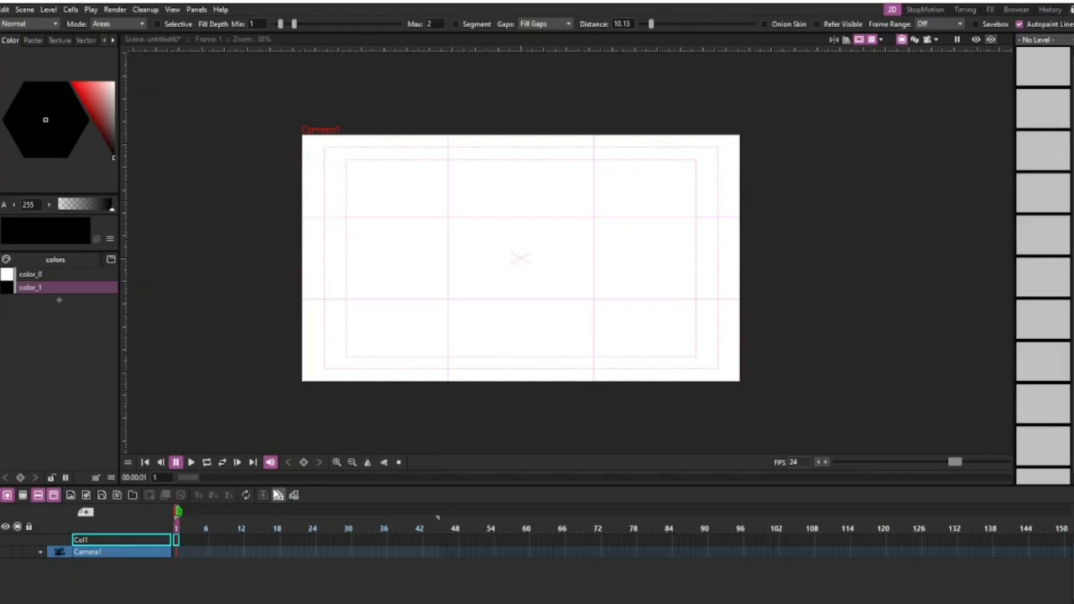
left_click(1027, 10)
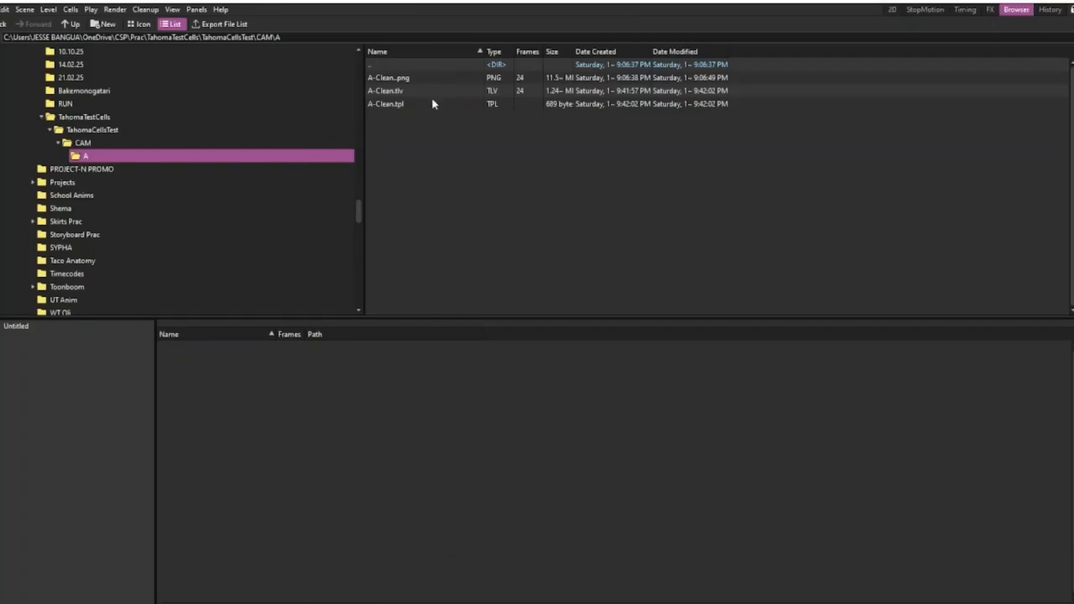
left_click(414, 80)
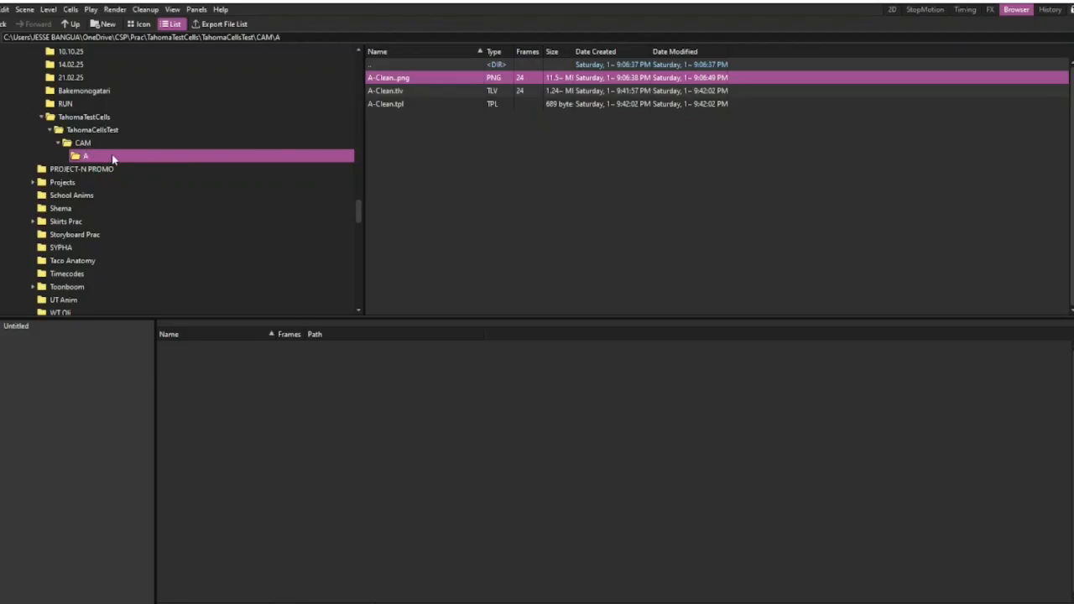
right_click(430, 78)
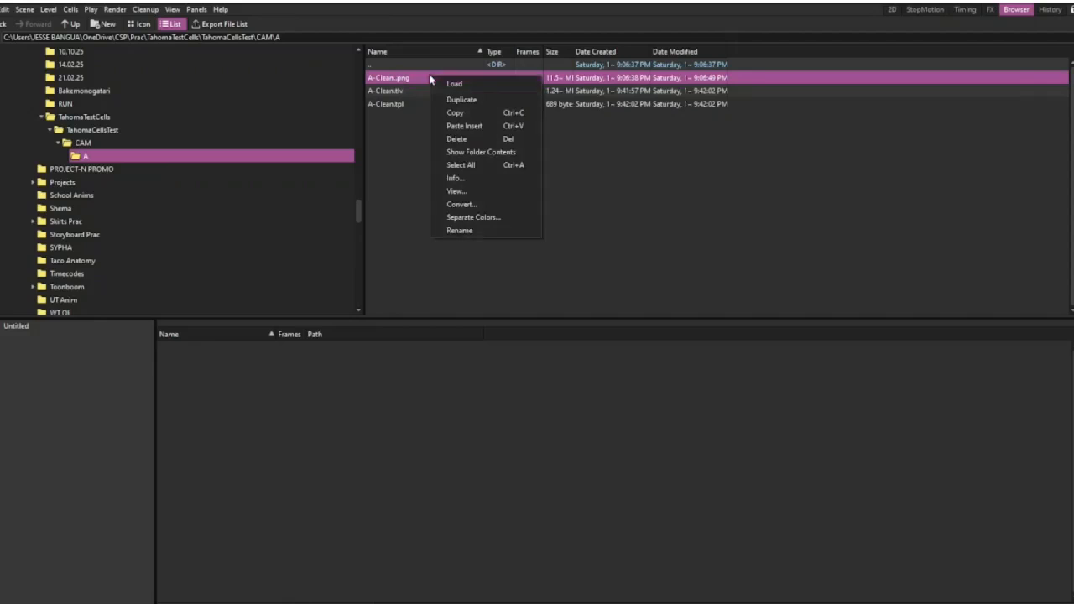
left_click(475, 232)
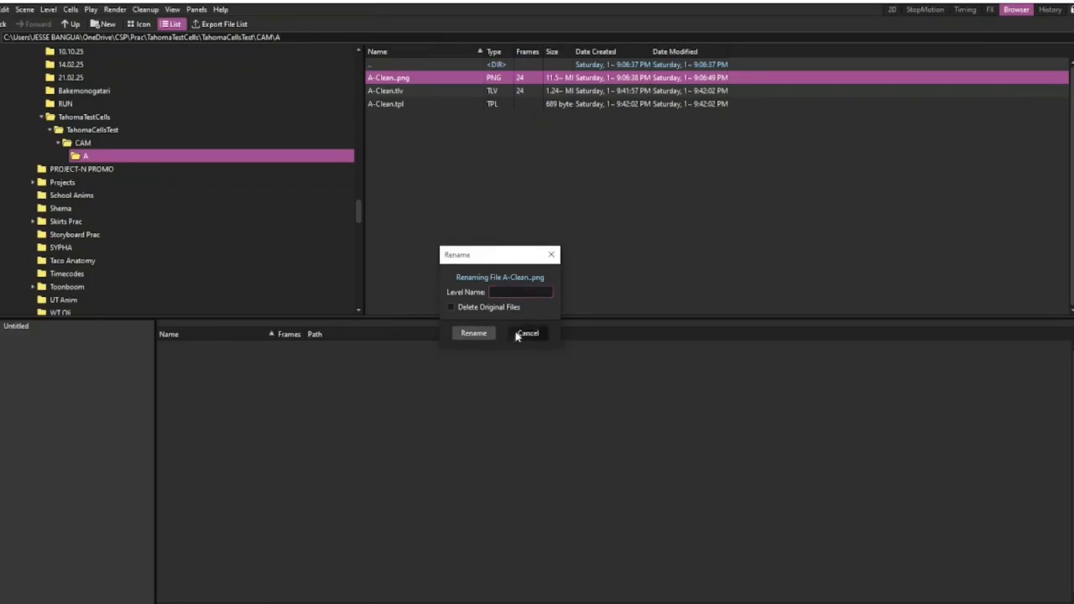
left_click(518, 335)
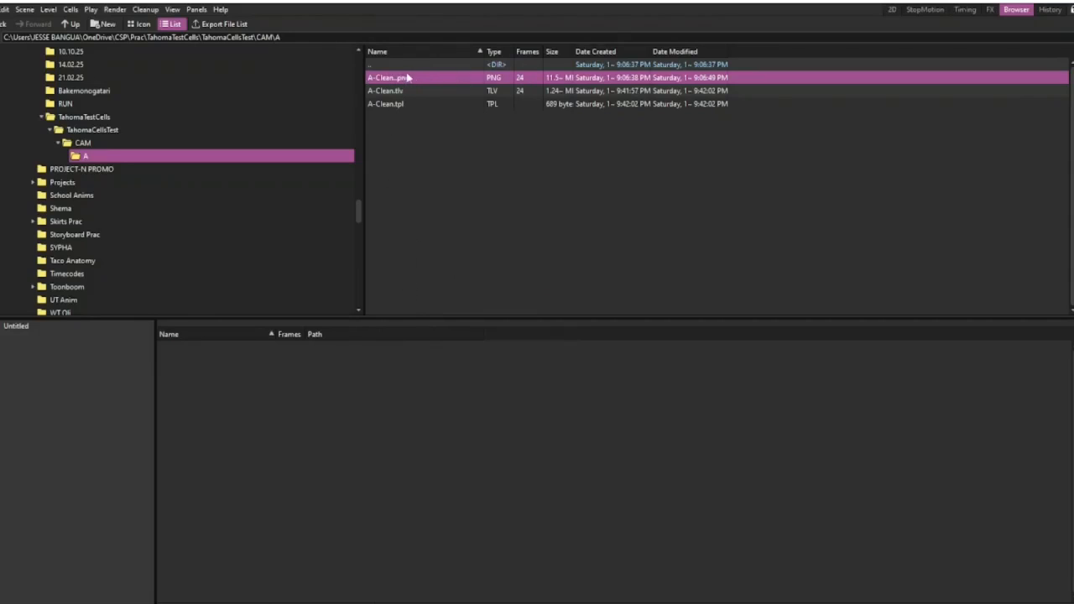
key("ctrl+s")
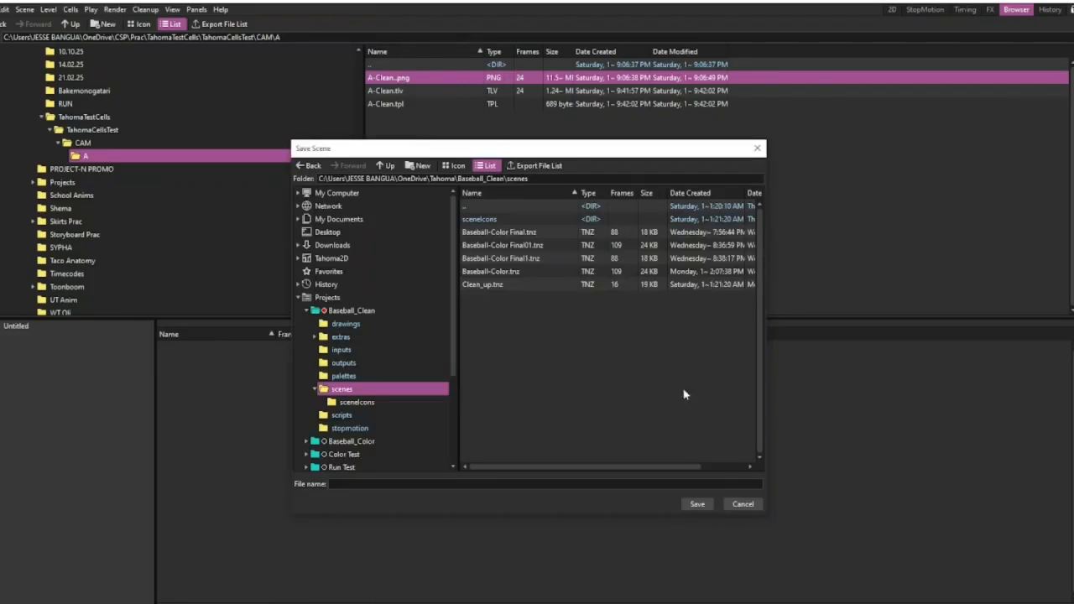
left_click(741, 504)
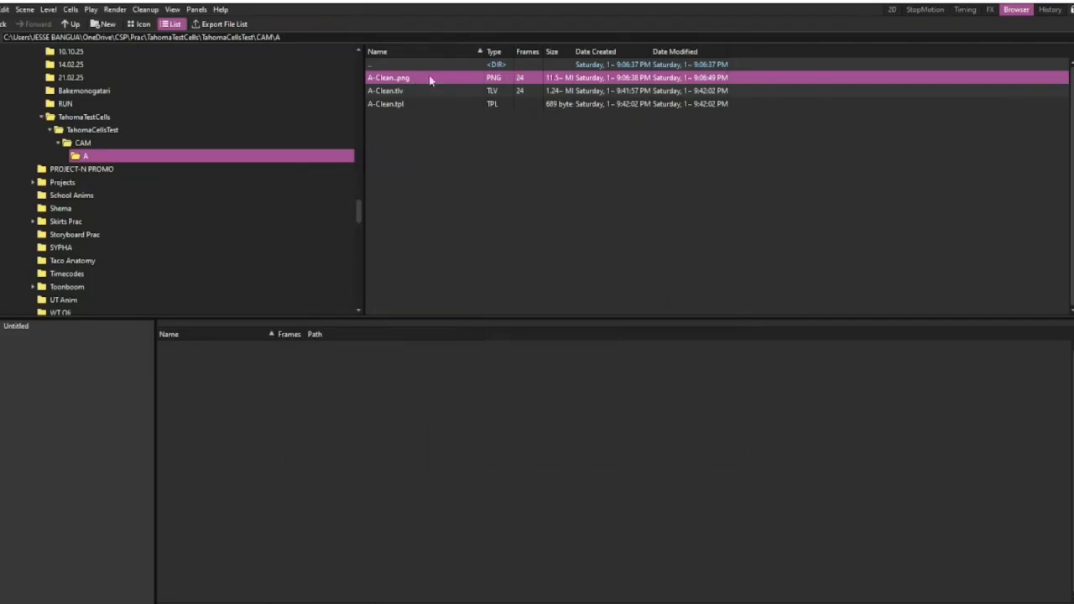
Import the A-Clean..png sequence into the current project, keeping the existing file, and return to the 2D workspace.
right_click(527, 79)
left_click(541, 85)
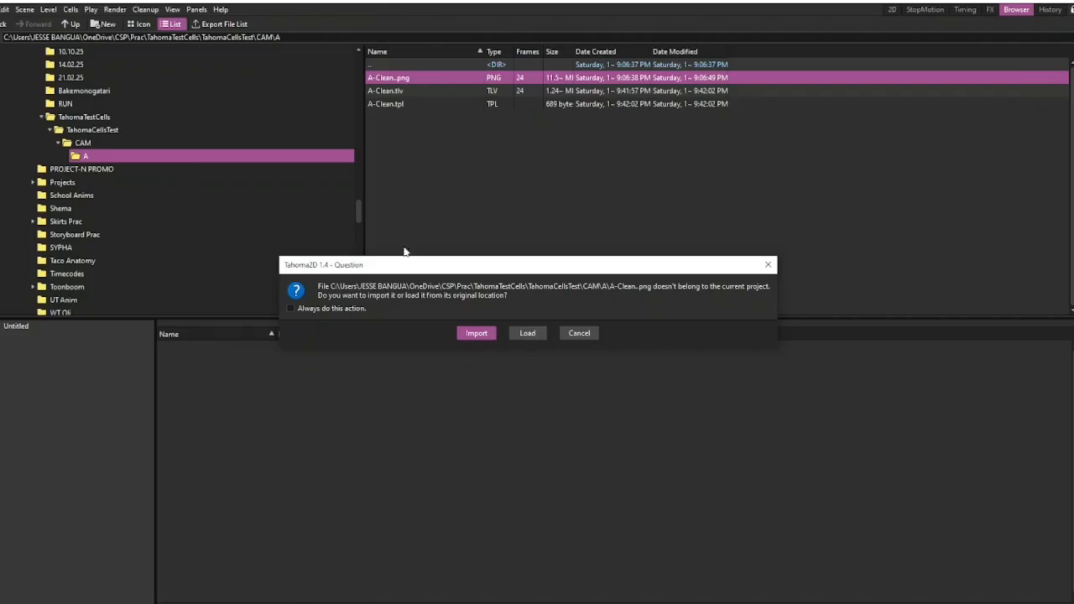
left_click(476, 333)
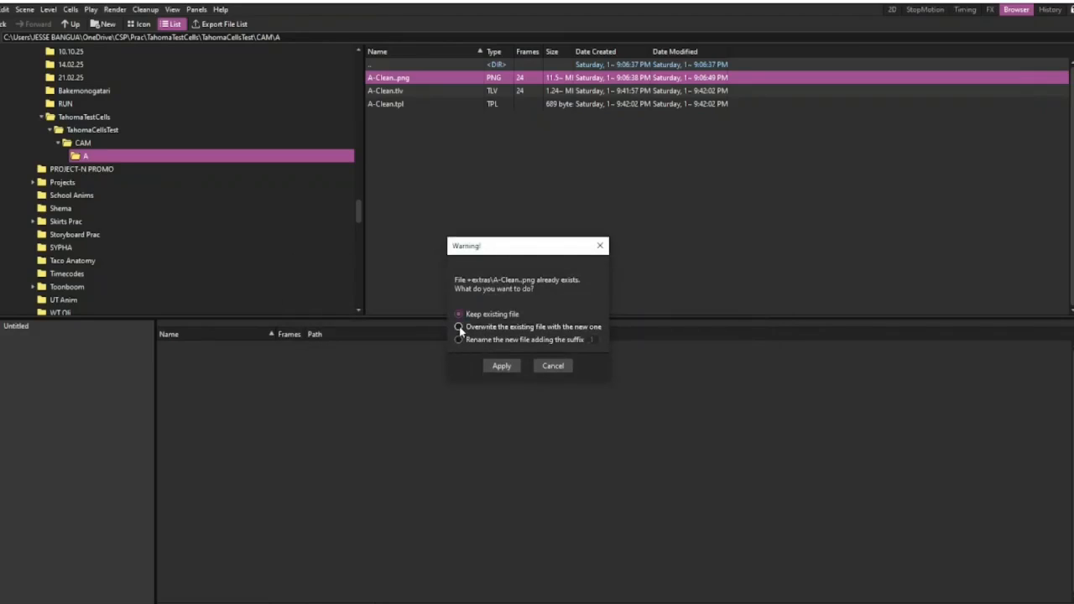
left_click(501, 366)
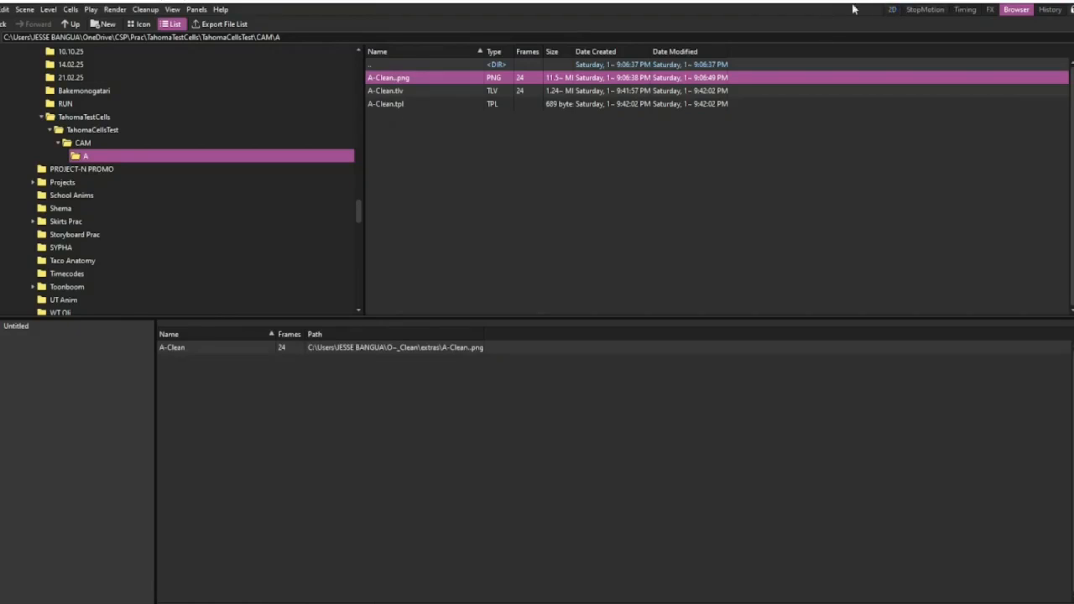
left_click(892, 10)
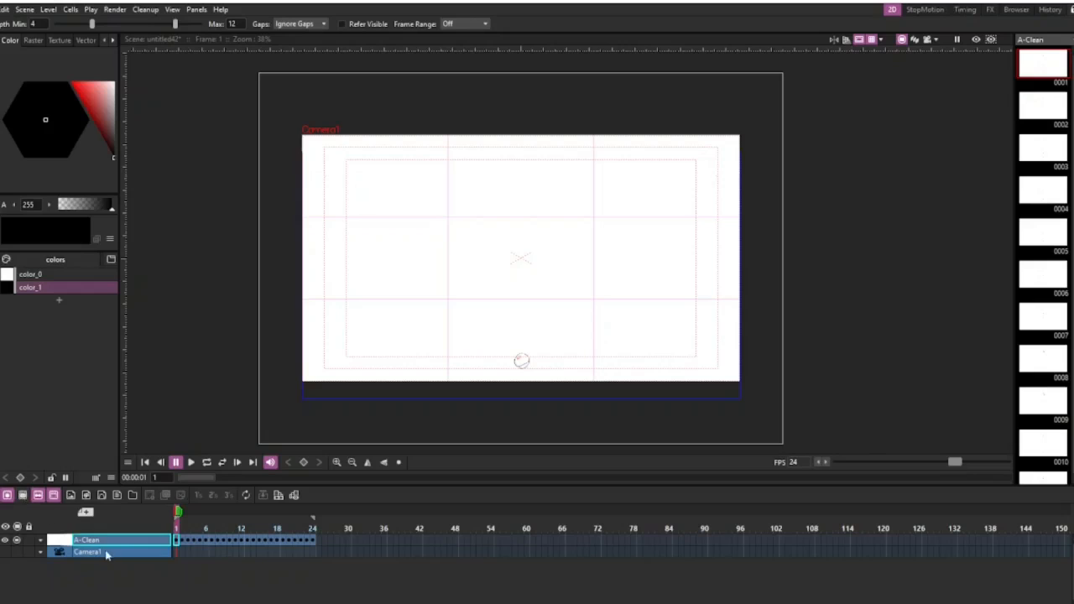
right_click(177, 541)
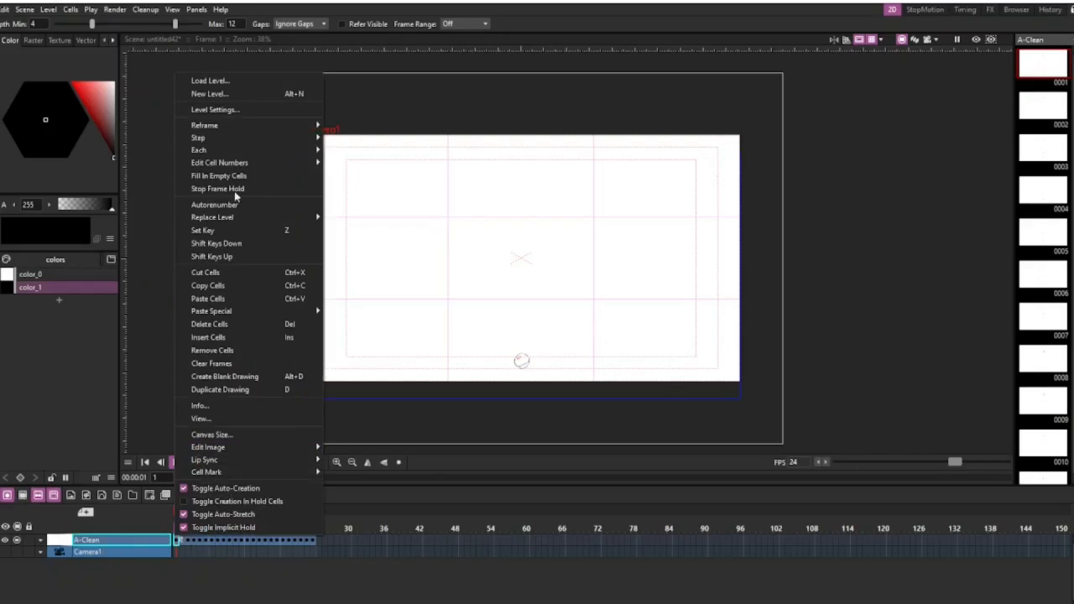
left_click(209, 93)
left_click(74, 194)
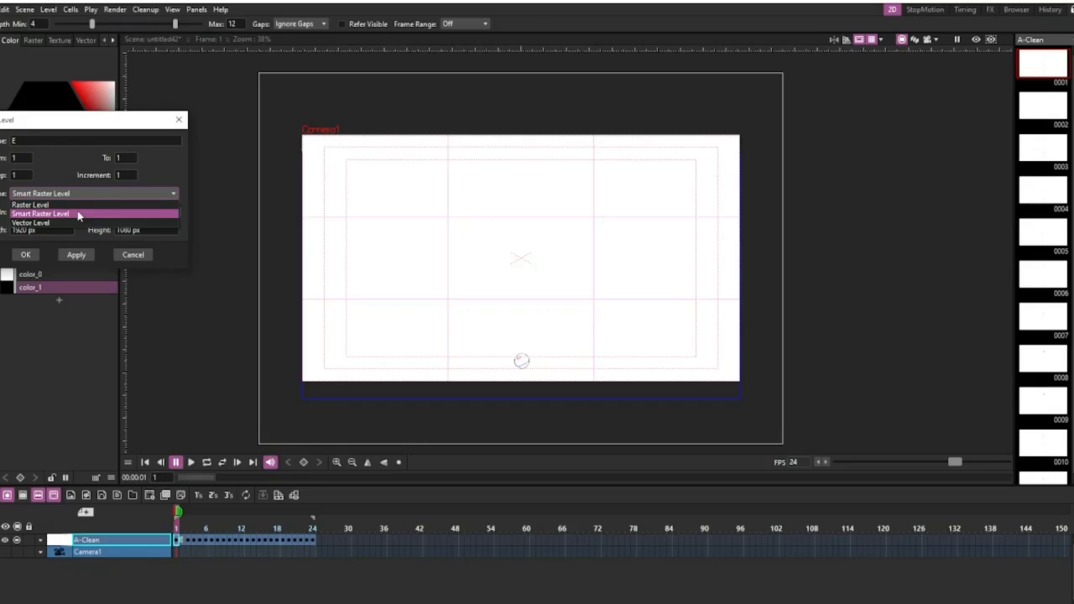
left_click(78, 216)
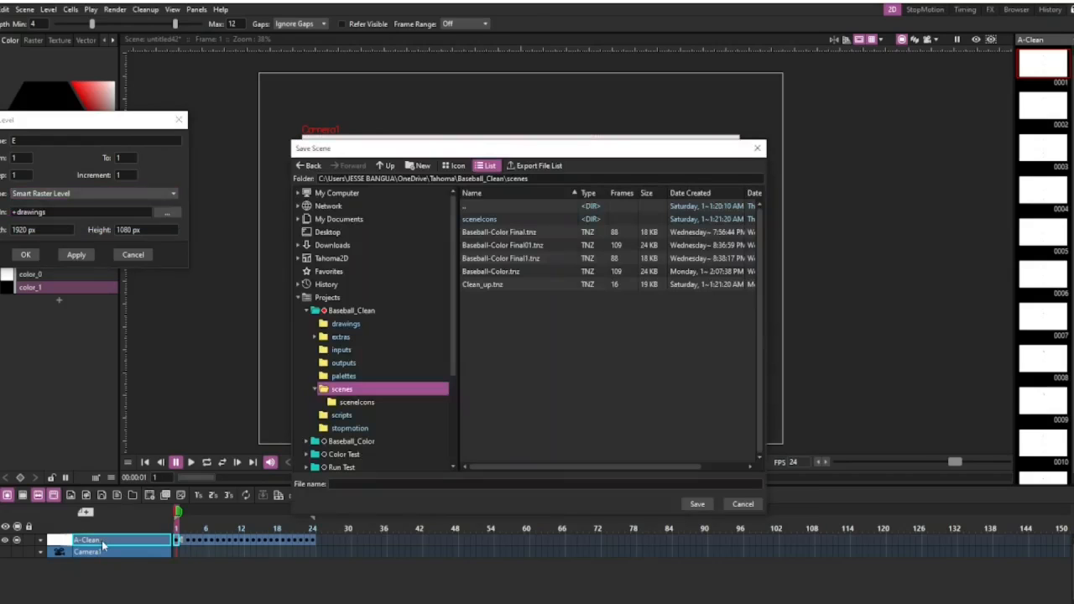
left_click(743, 505)
left_click(93, 194)
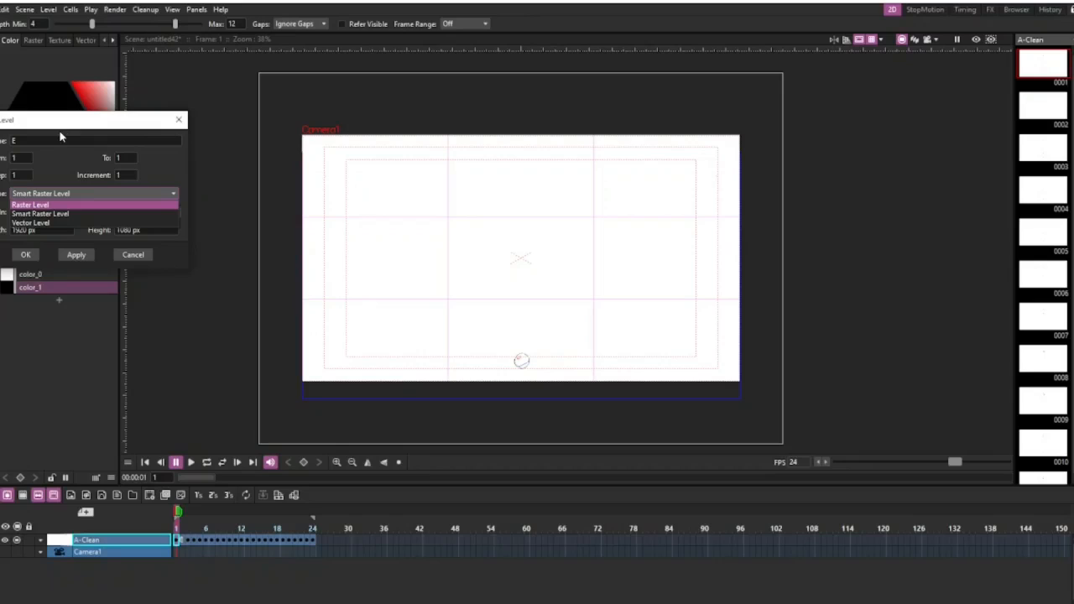
left_click(134, 258)
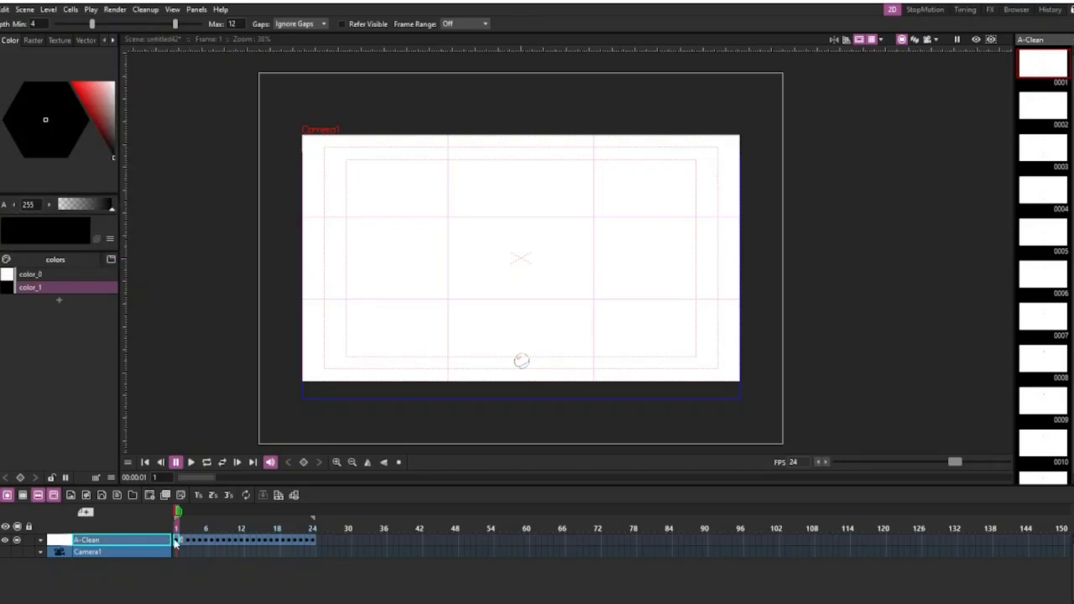
Examine the ball's lines on frame 1 up close and try erasing part of its left outline.
scroll(521, 359, "up", 3)
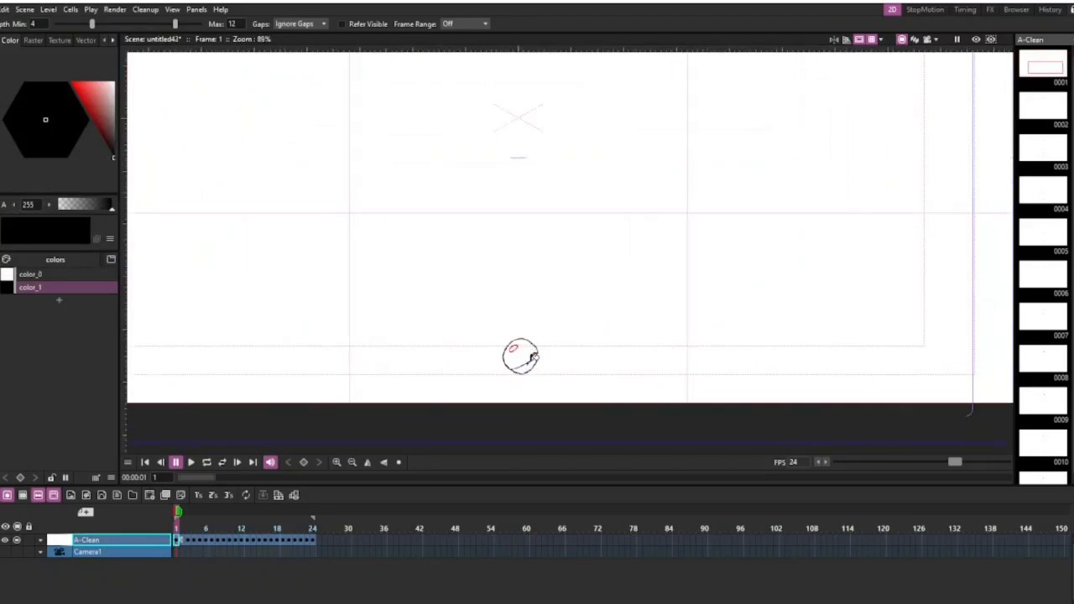
scroll(537, 361, "up", 5)
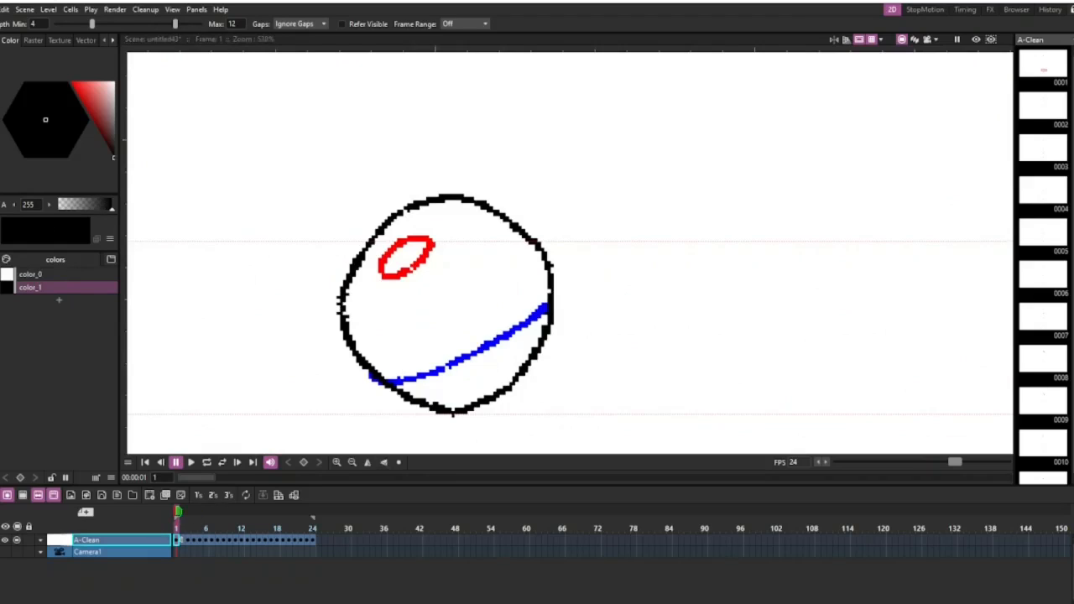
key("b")
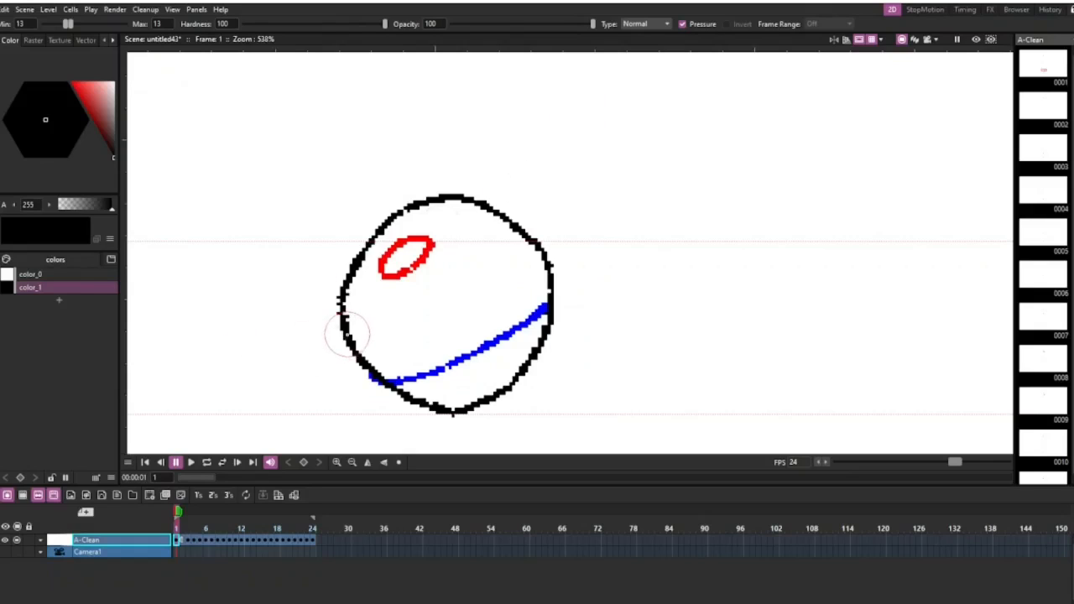
scroll(347, 333, "up", 2)
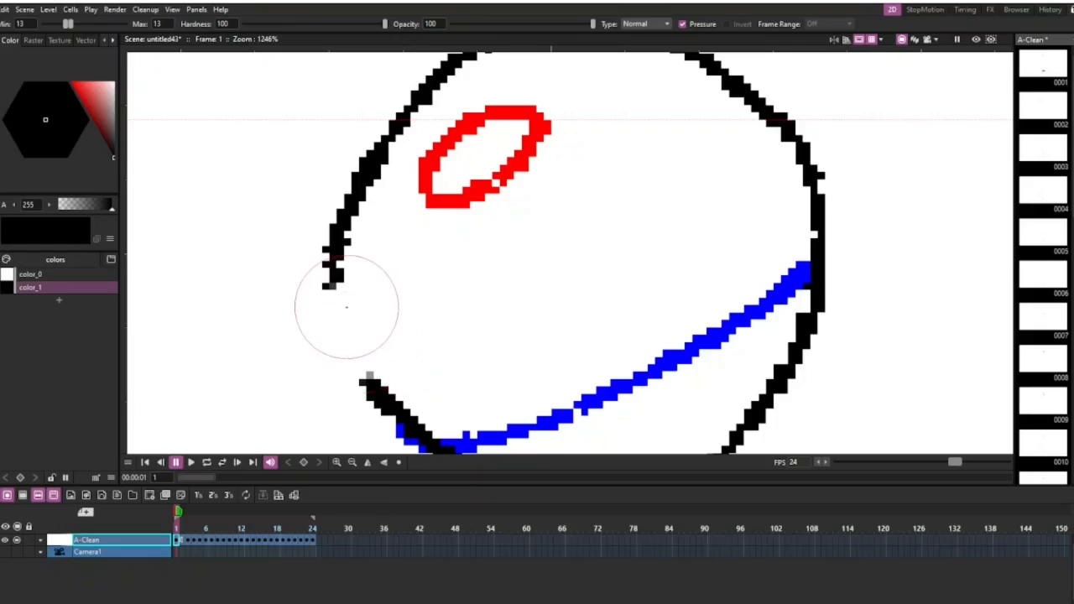
left_click_drag(344, 302, 338, 299)
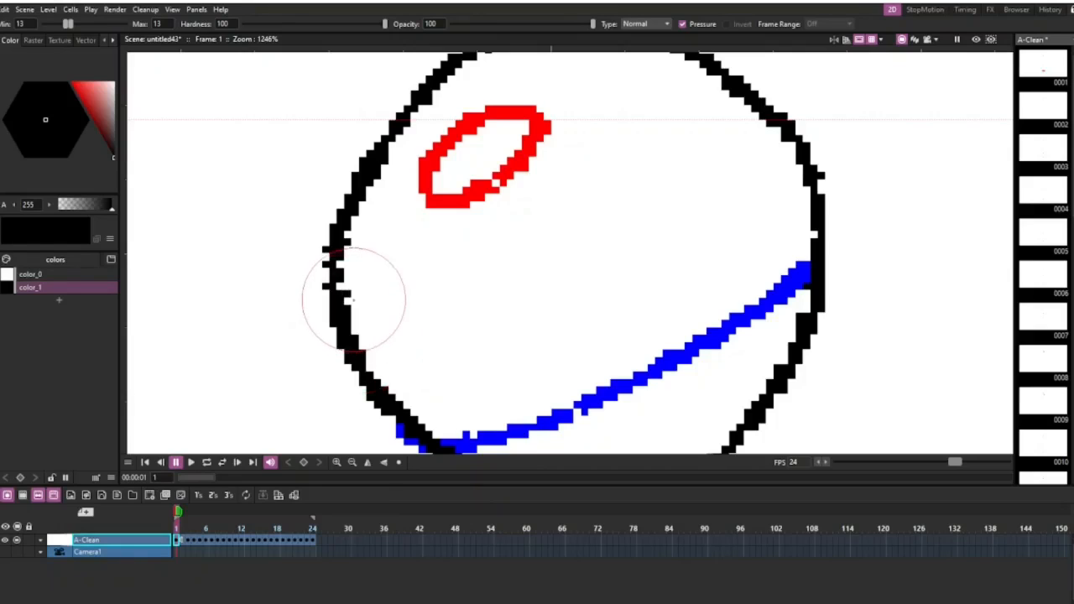
scroll(353, 299, "down", 5)
scroll(355, 295, "up", 2)
scroll(350, 293, "down", 4)
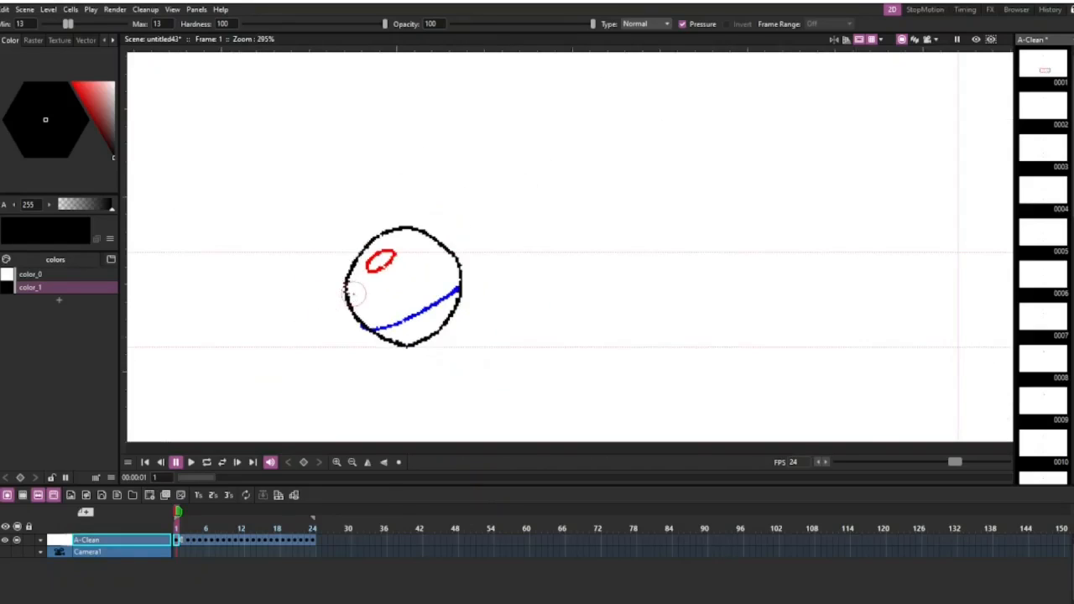
scroll(354, 294, "down", 4)
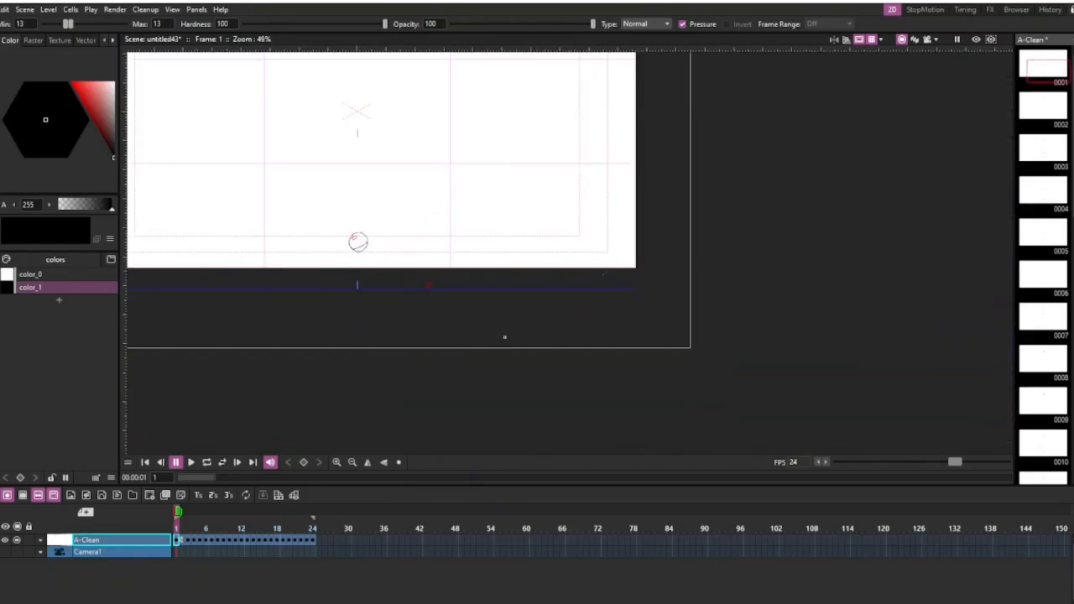
Delete the imported A-Clean raster level from the timeline.
scroll(479, 264, "down", 4)
scroll(391, 241, "up", 4)
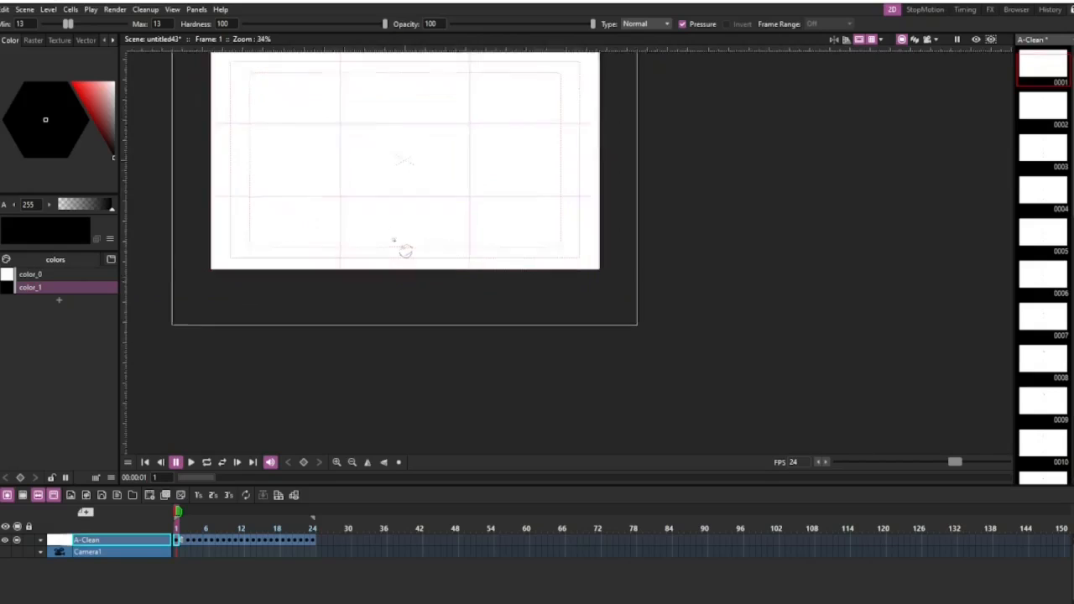
mouse_move(410, 256)
left_mouse_down()
mouse_move(467, 300)
mouse_move(467, 324)
left_mouse_up()
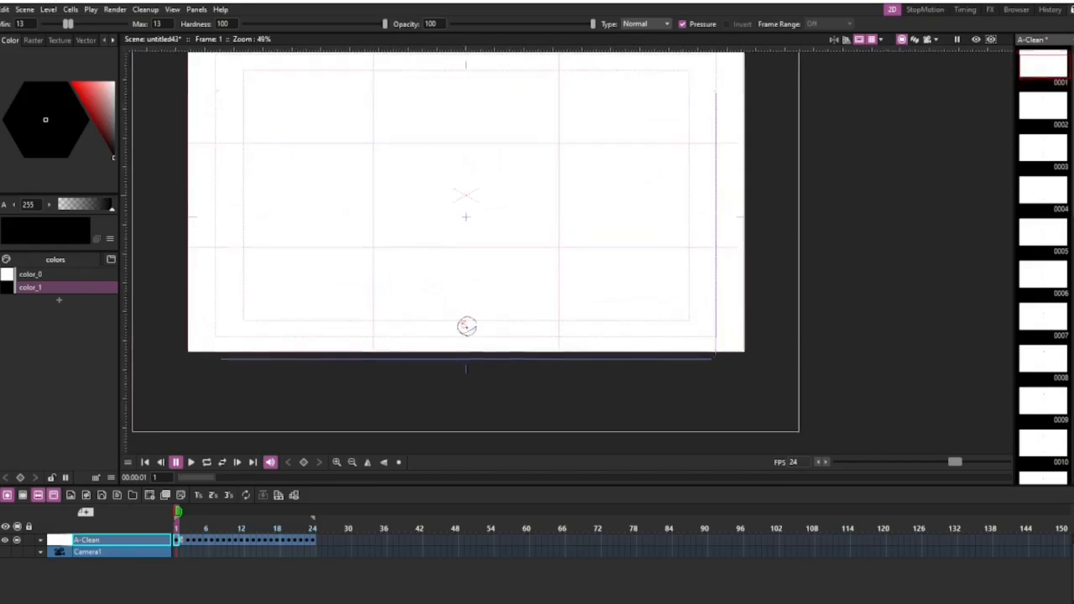
scroll(466, 326, "down", 1)
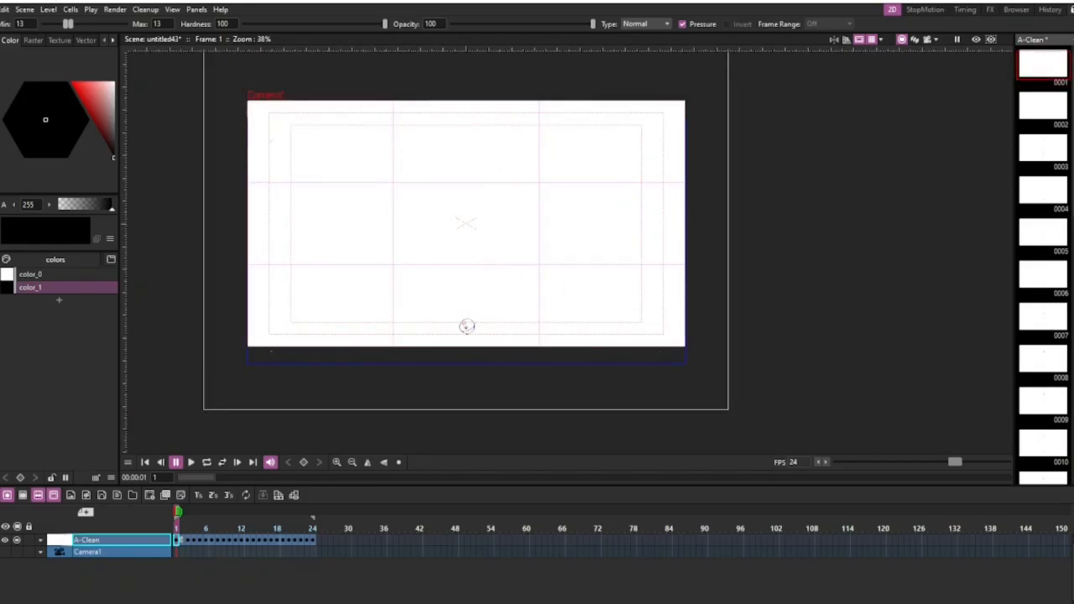
key("Delete")
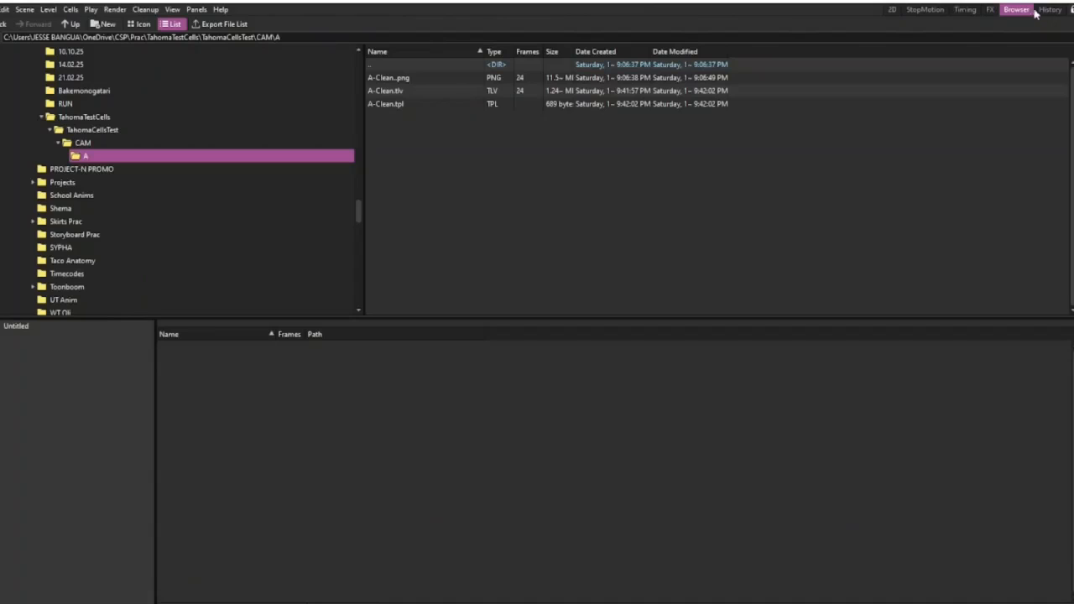
Open the conversion settings for the A-Clean..png sequence from the file browser workspace.
left_click(1016, 9)
left_click(413, 76)
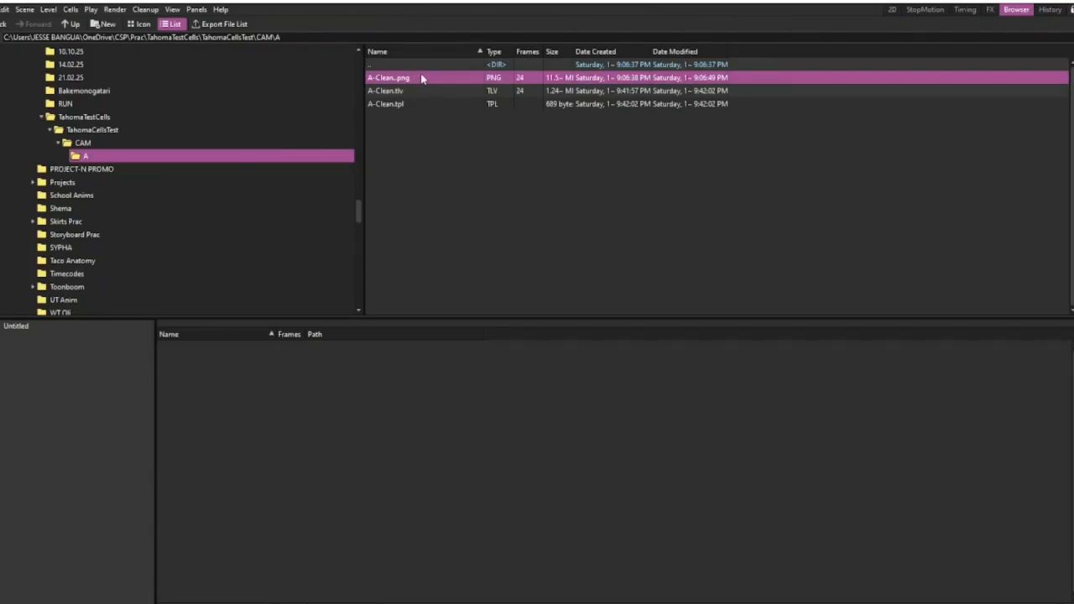
right_click(422, 77)
left_click(459, 202)
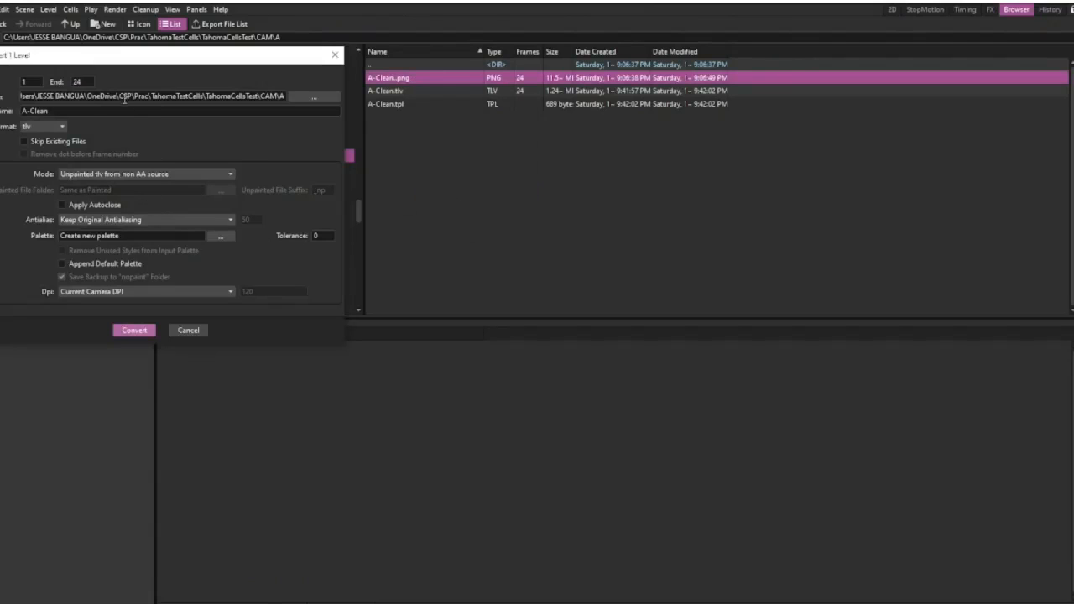
left_click_drag(127, 61, 216, 65)
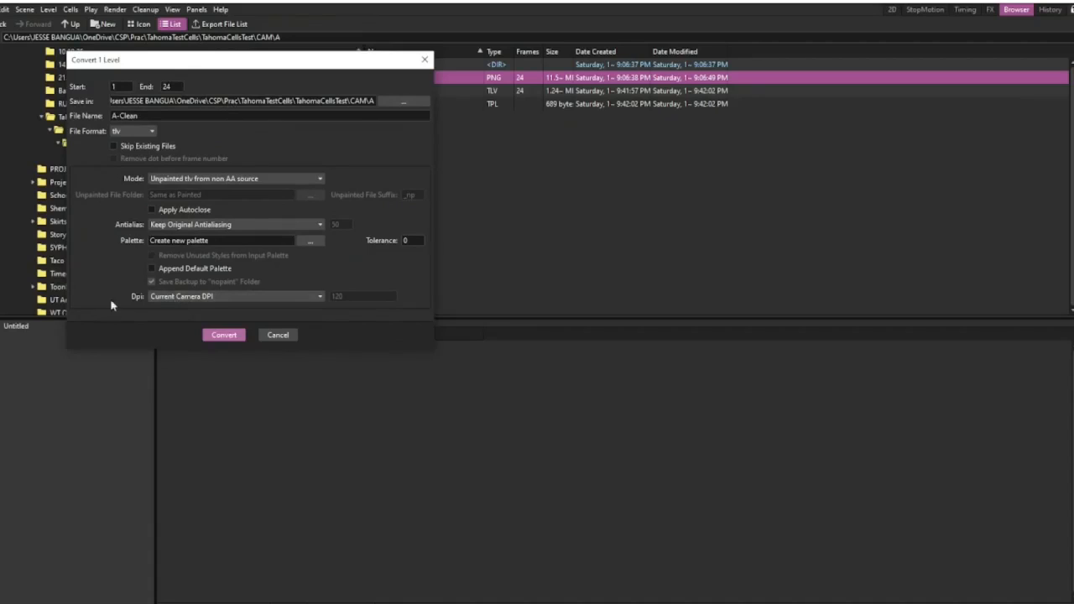
Review the conversion's mode, antialiasing and palette choices, and close the settings without converting.
left_click(216, 179)
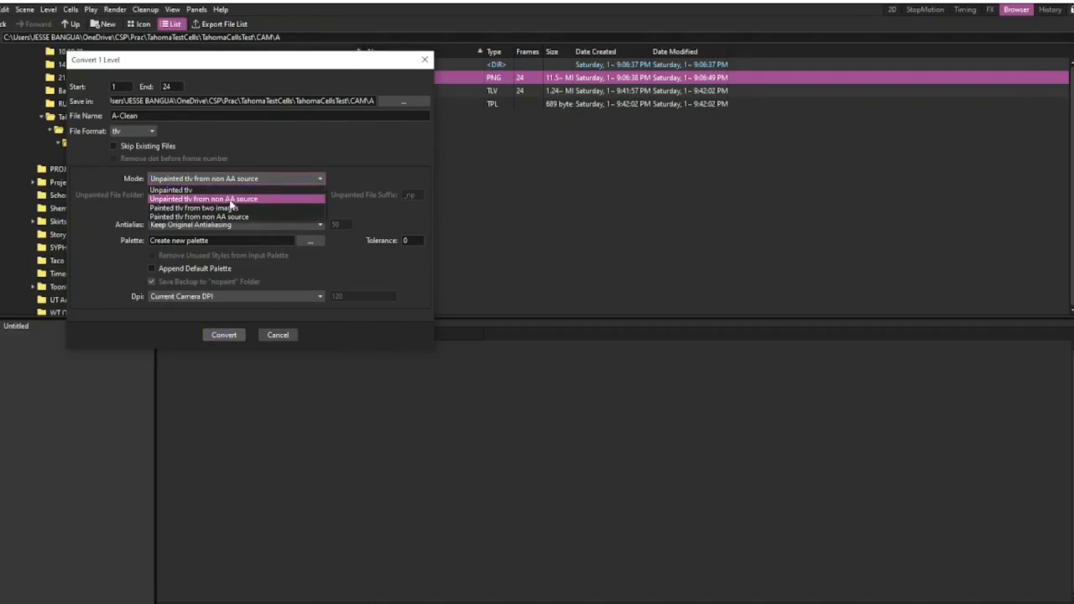
left_click(263, 171)
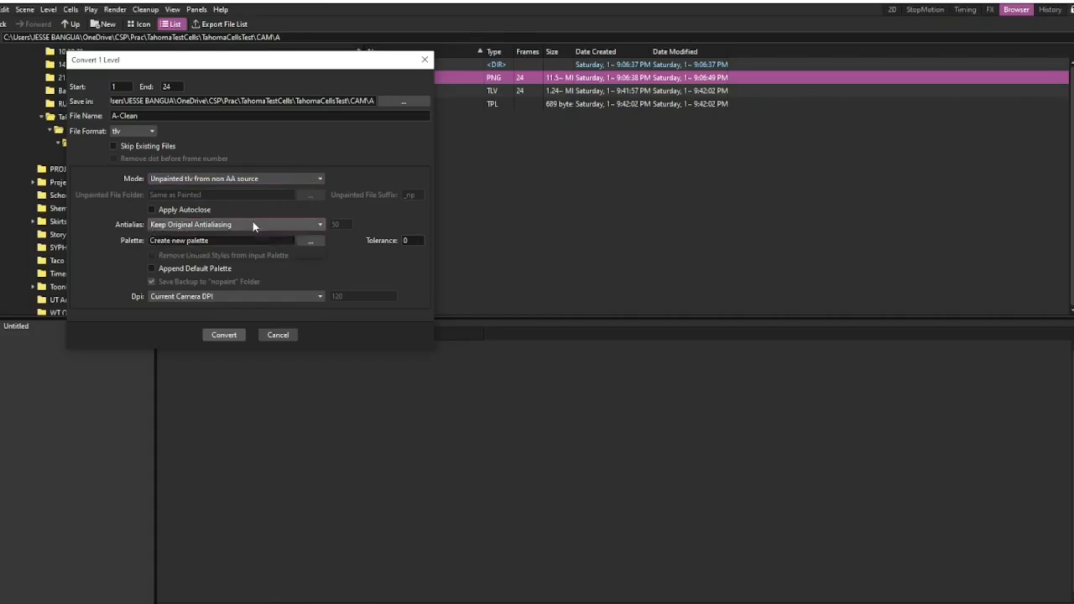
left_click(252, 225)
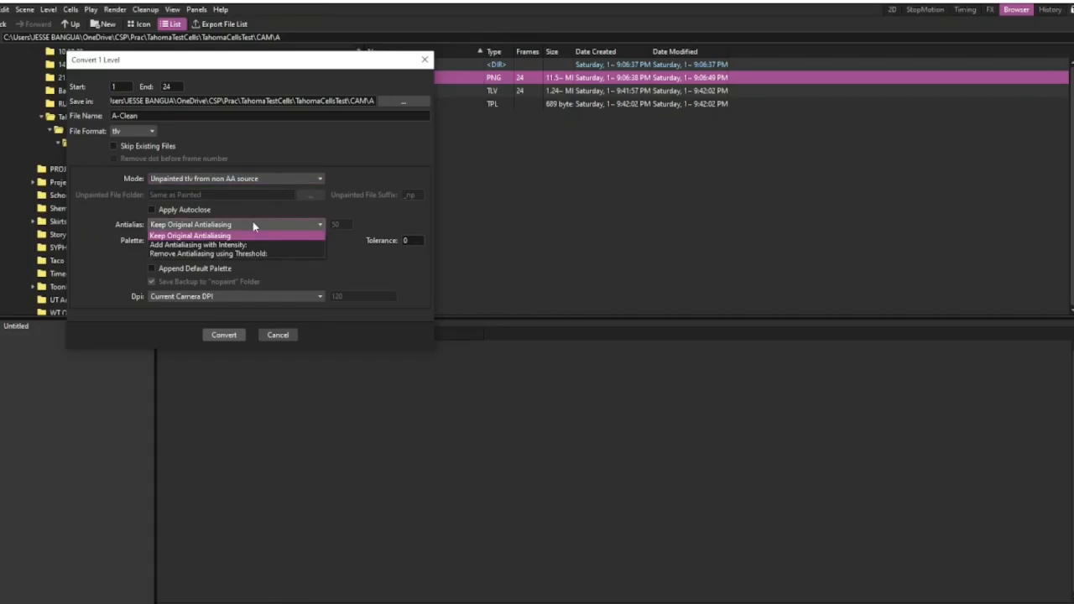
left_click(252, 225)
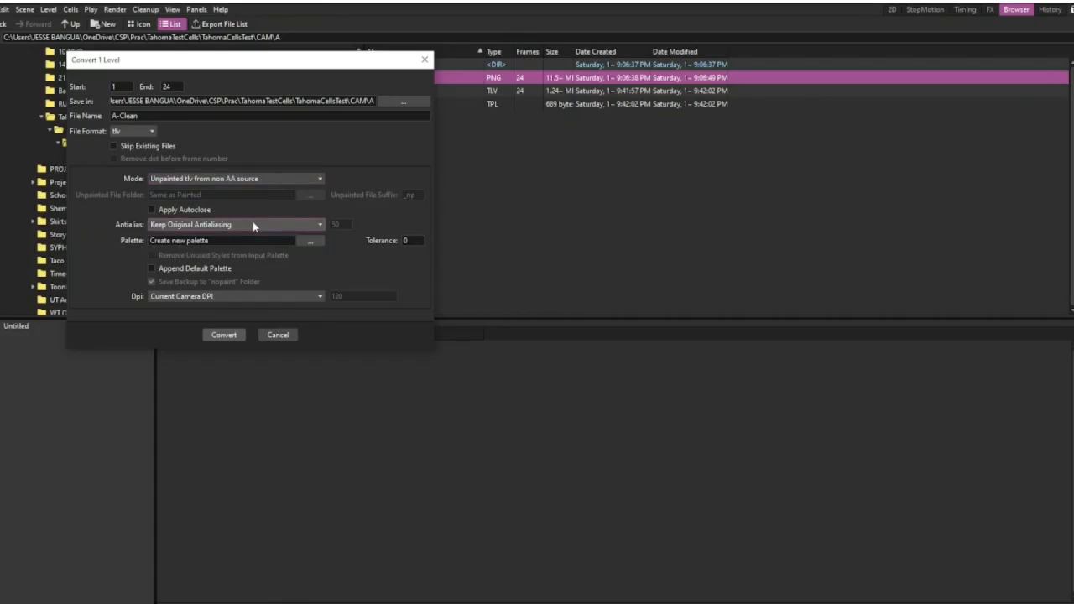
left_click(308, 241)
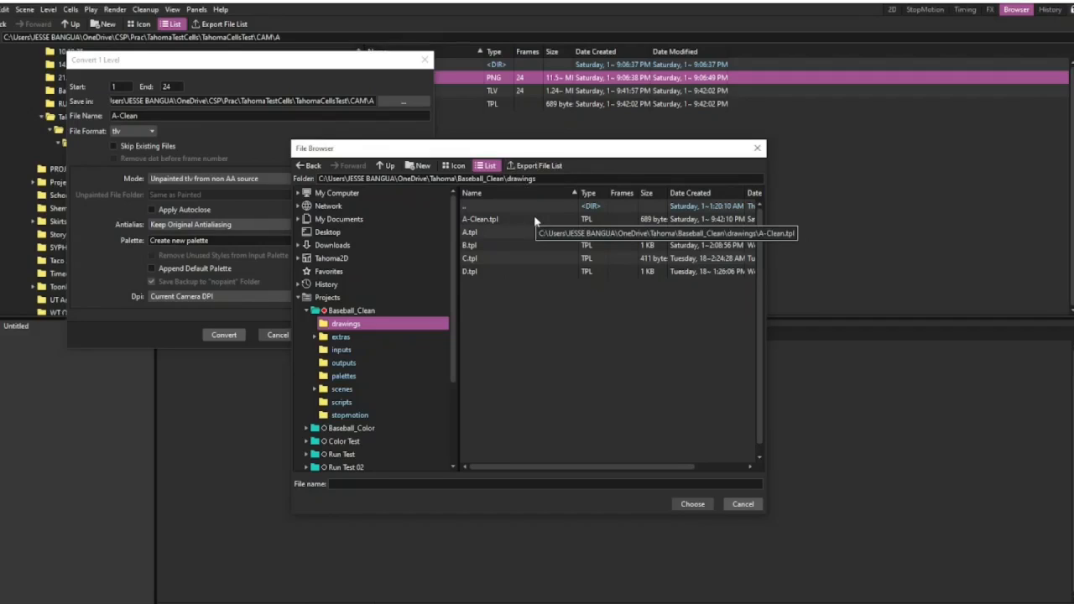
left_click(743, 504)
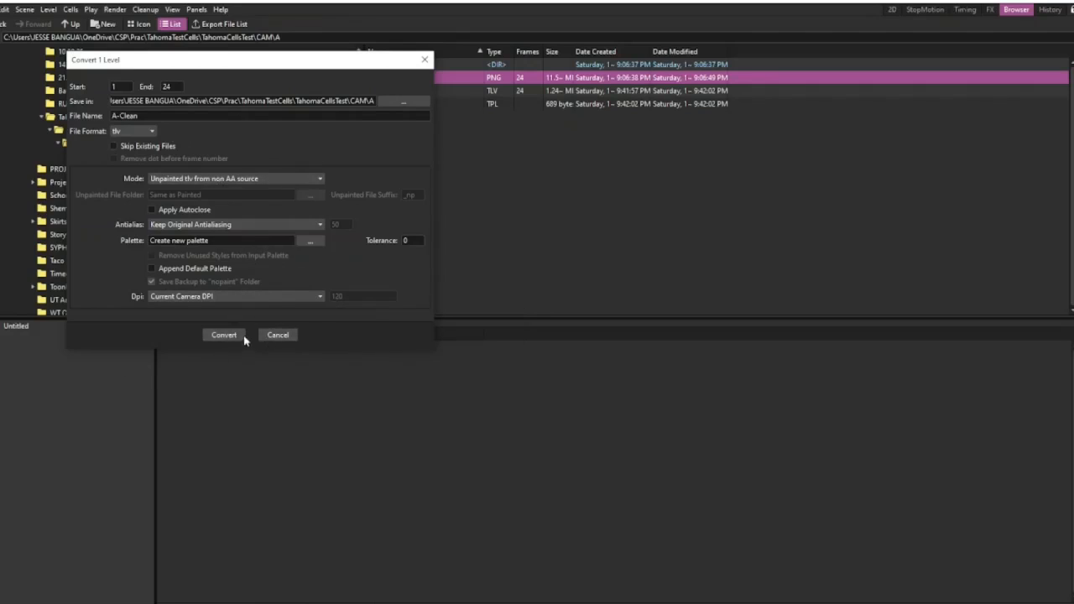
left_click(278, 336)
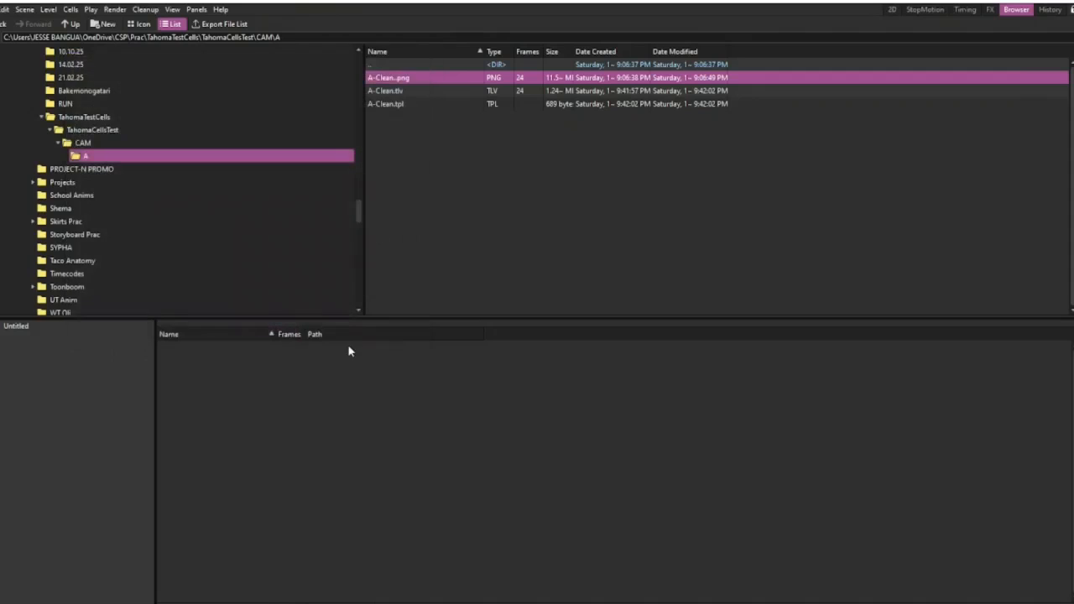
Import the converted A-Clean.tlv level into the project, overwriting the existing file, and return to the 2D workspace.
left_click(435, 92)
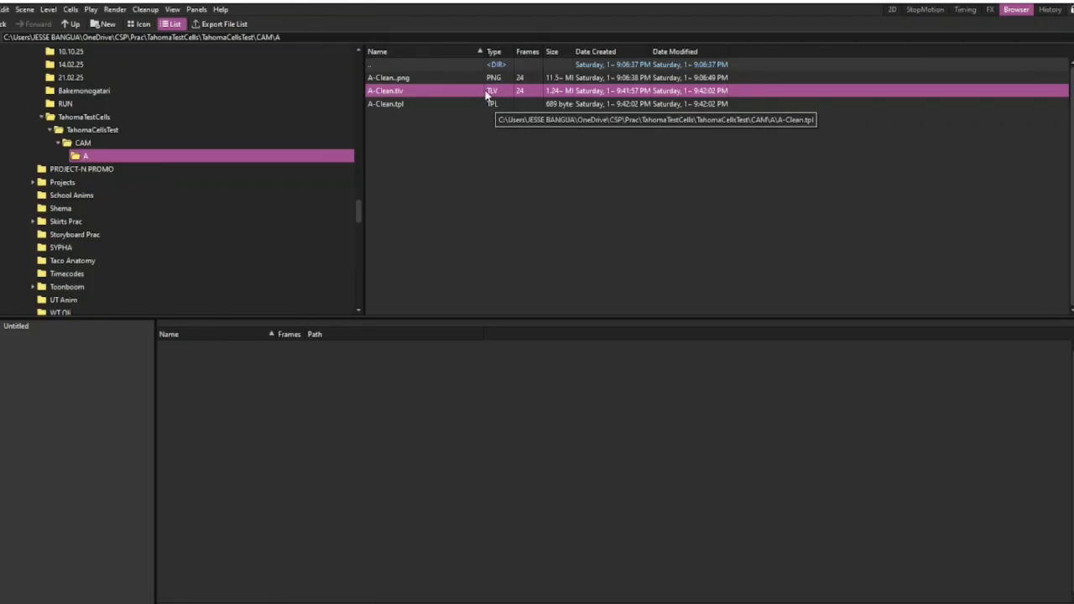
key("ctrl+shift+s")
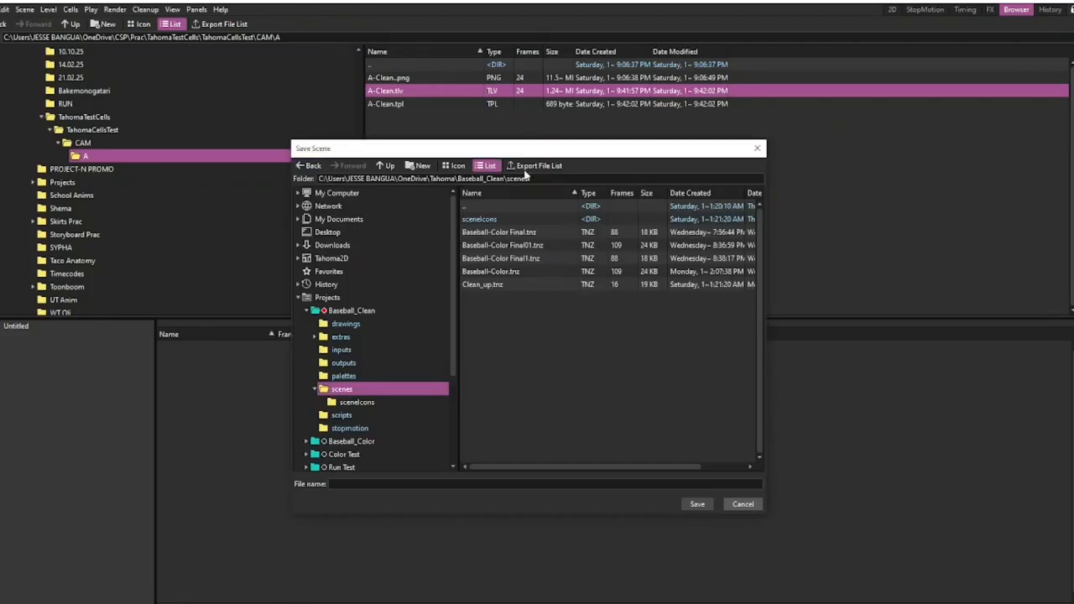
left_click(733, 505)
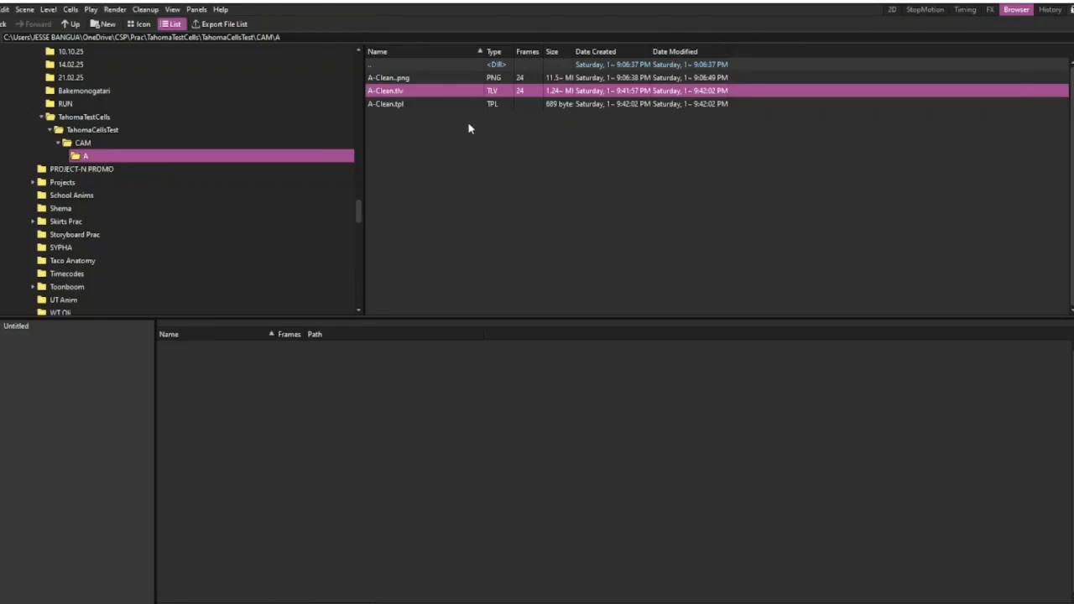
right_click(463, 93)
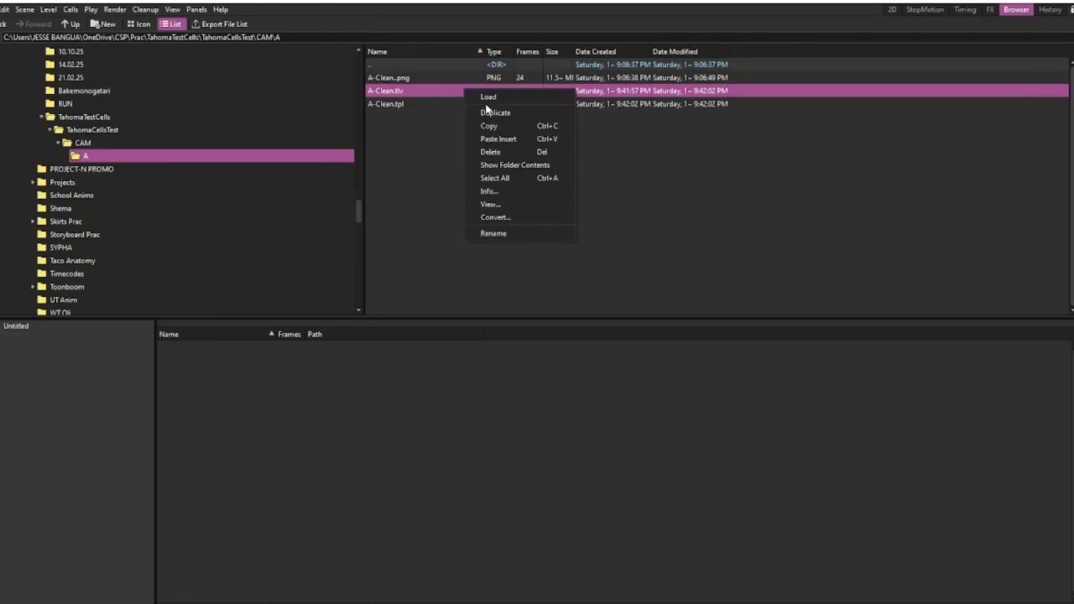
left_click(491, 101)
left_click(485, 333)
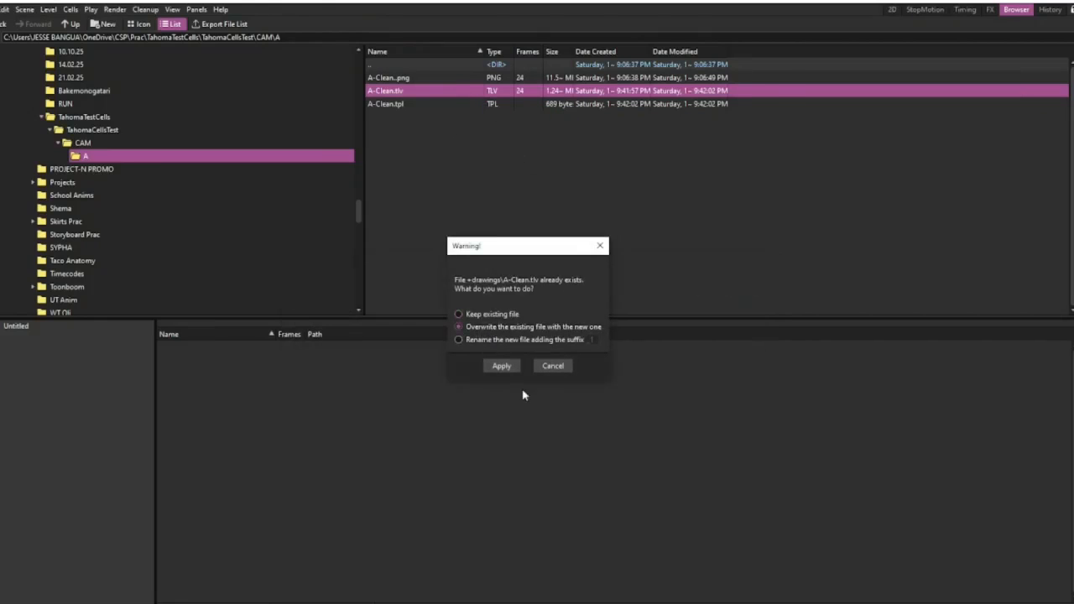
left_click(507, 366)
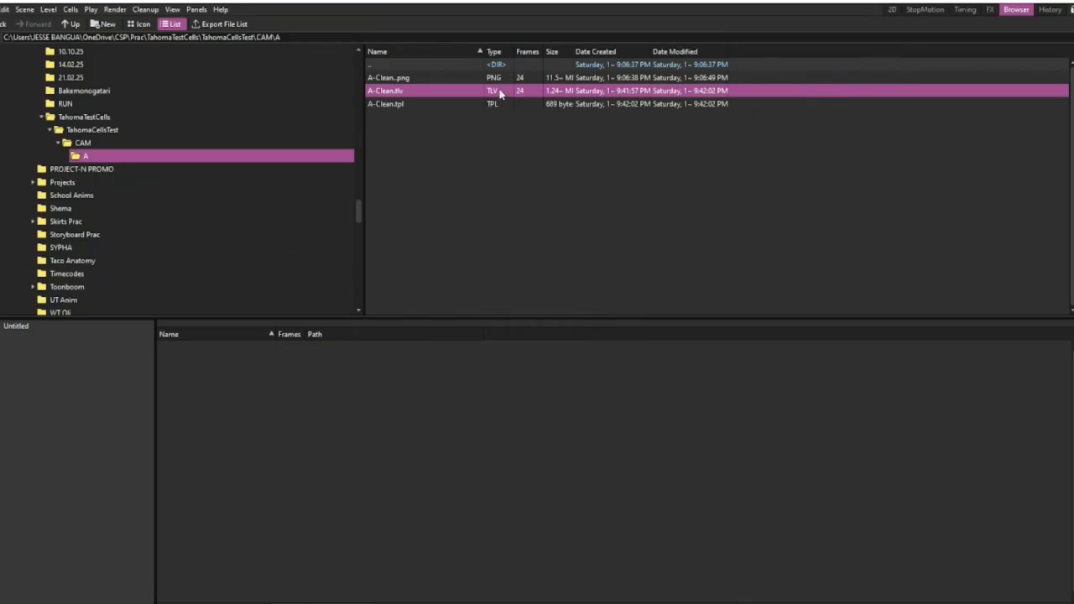
left_click(892, 10)
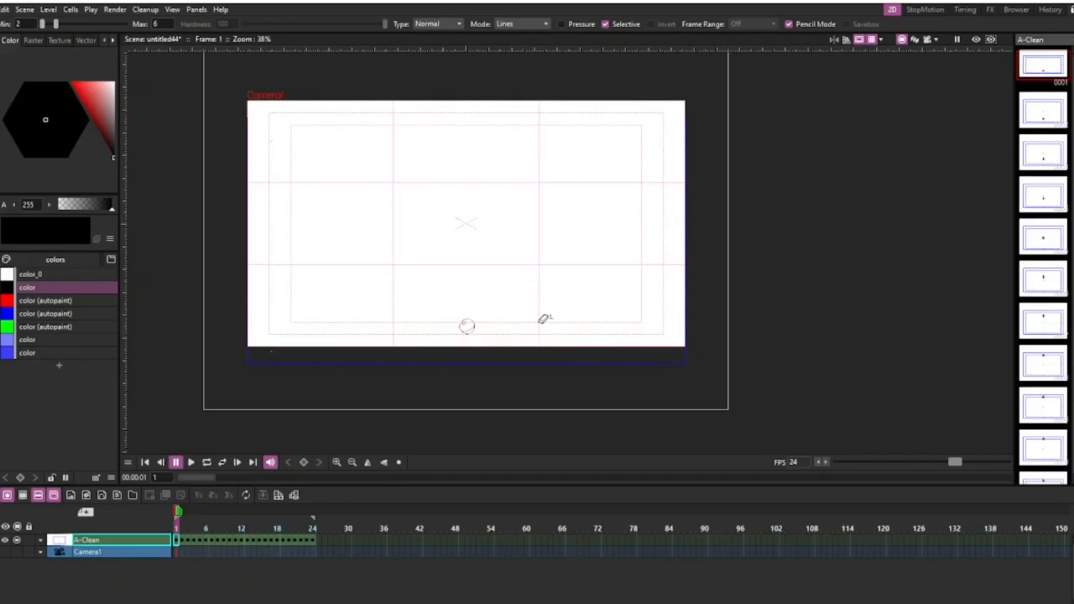
Play back the imported animation, stop it, and inspect the ball's coloured lines on frame 18 up close.
key("p")
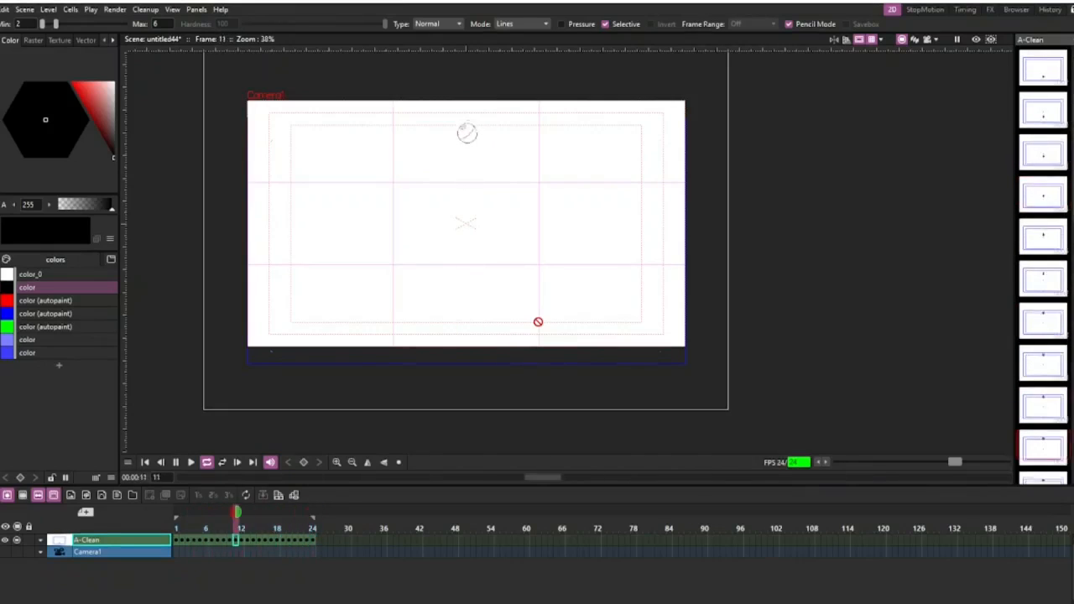
key("l")
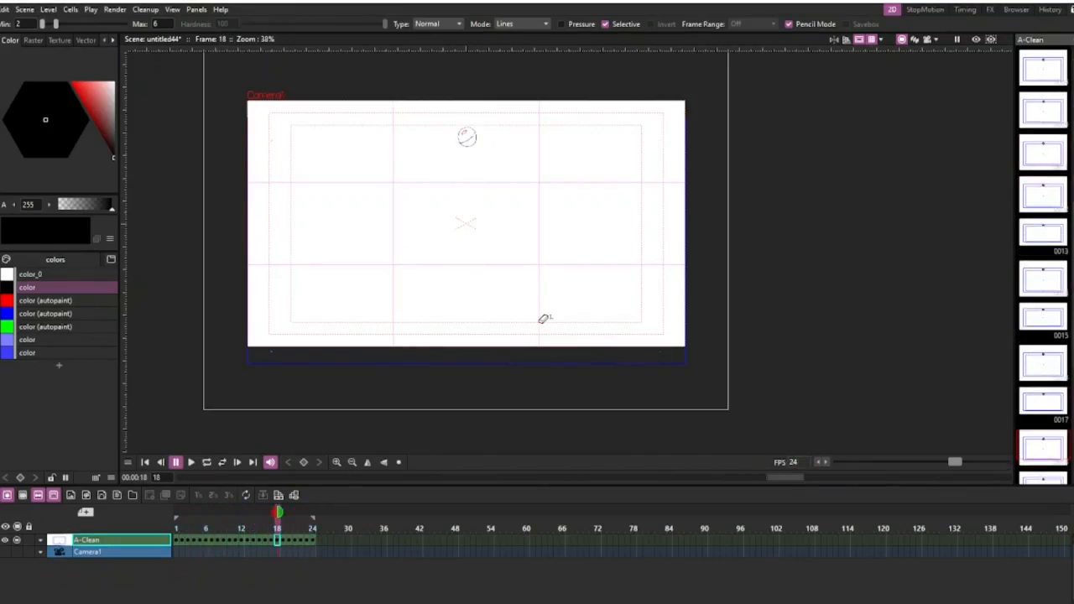
scroll(476, 113, "up", 5)
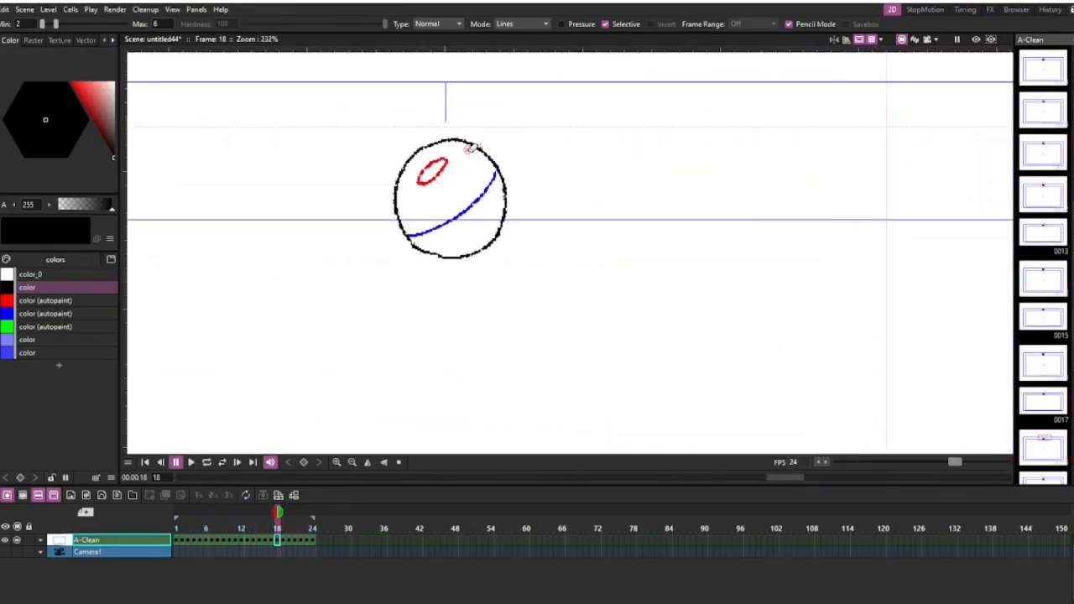
scroll(472, 147, "up", 5)
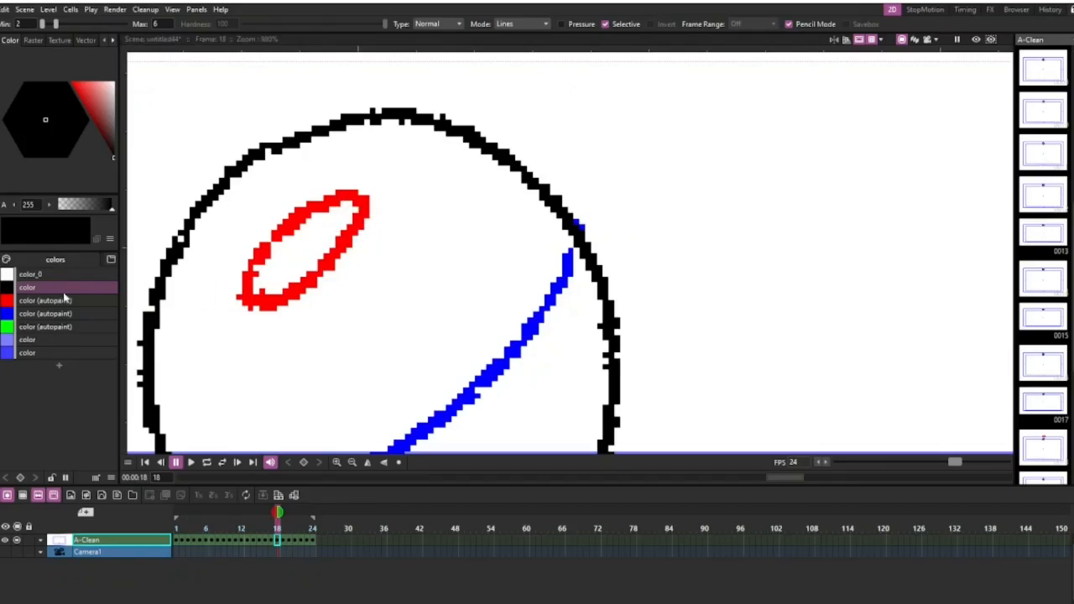
Try selectively erasing the ball's black outline and, with the red autopaint style, its red highlight, undoing each erasure.
left_click_drag(376, 101, 400, 127)
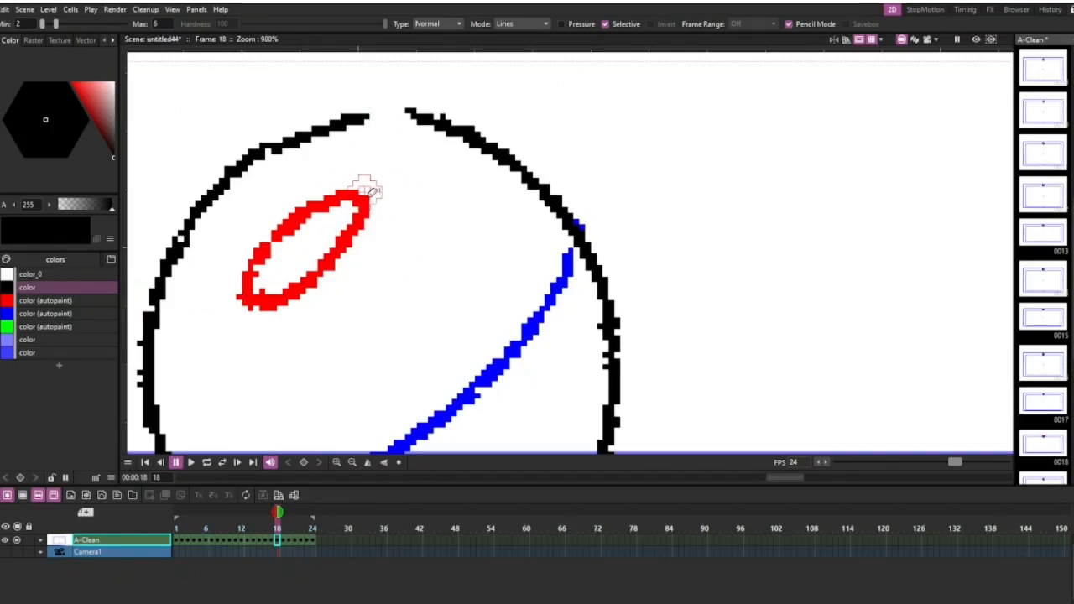
key("ctrl+z")
left_click(74, 303)
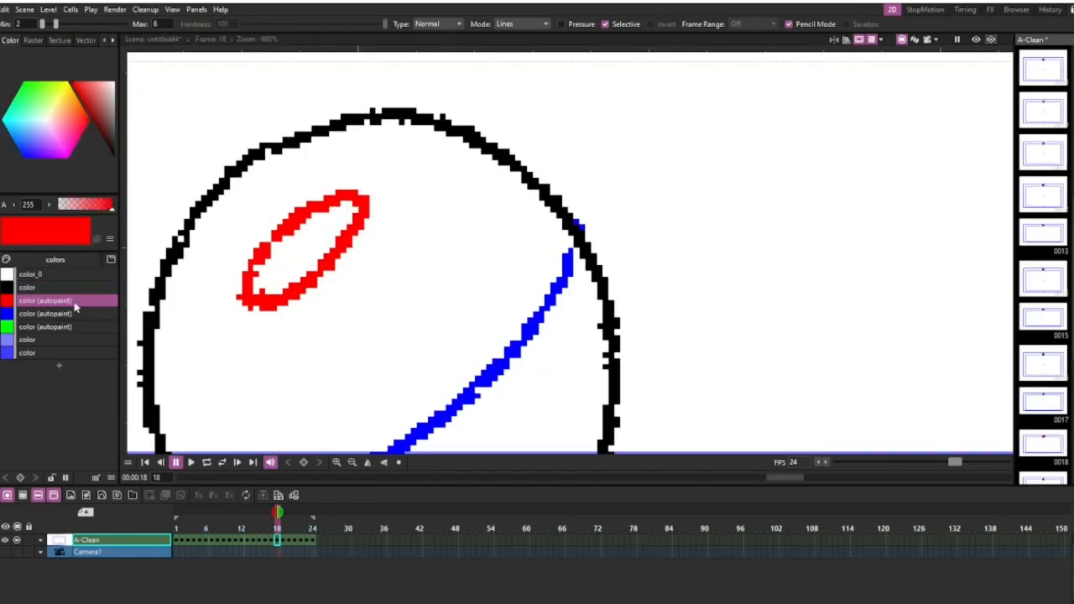
left_click_drag(355, 180, 360, 205)
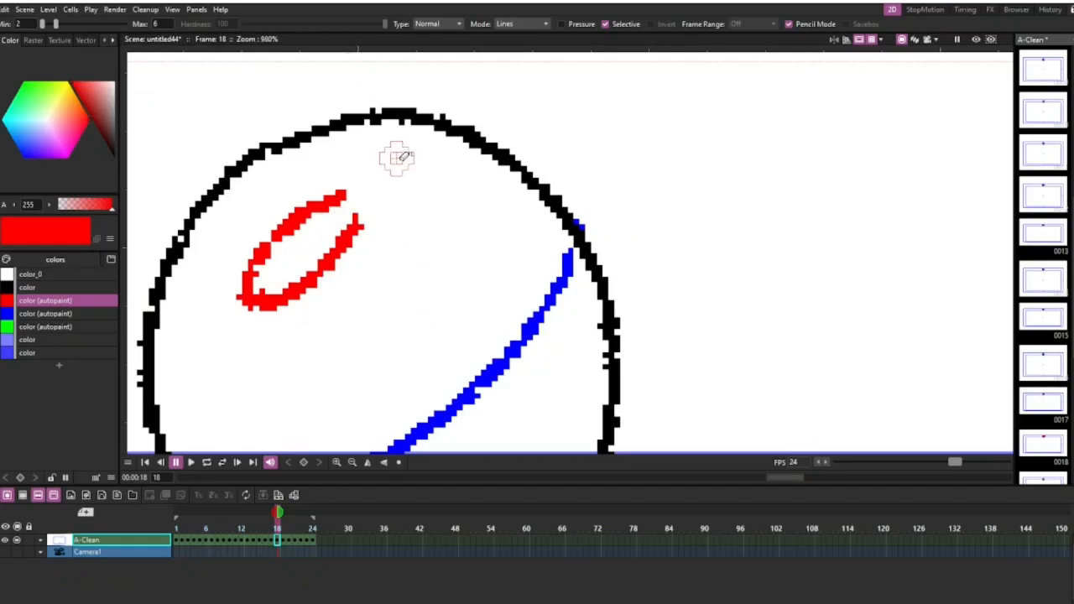
key("ctrl+z")
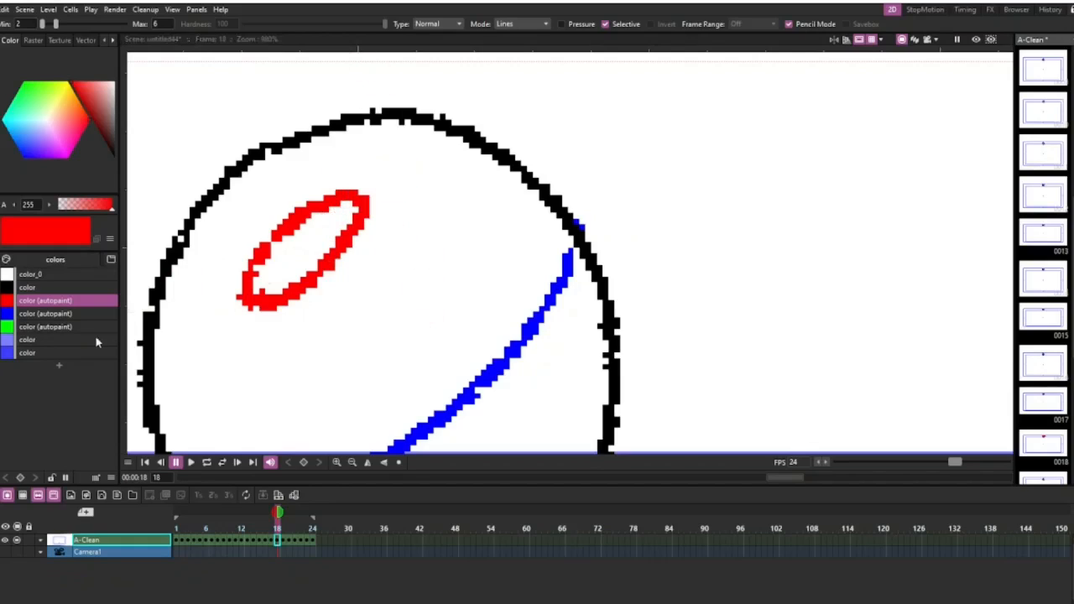
Examine the ball's line quality on frame 18 at different magnifications, and return to the ball on frame 1.
scroll(378, 239, "down", 5)
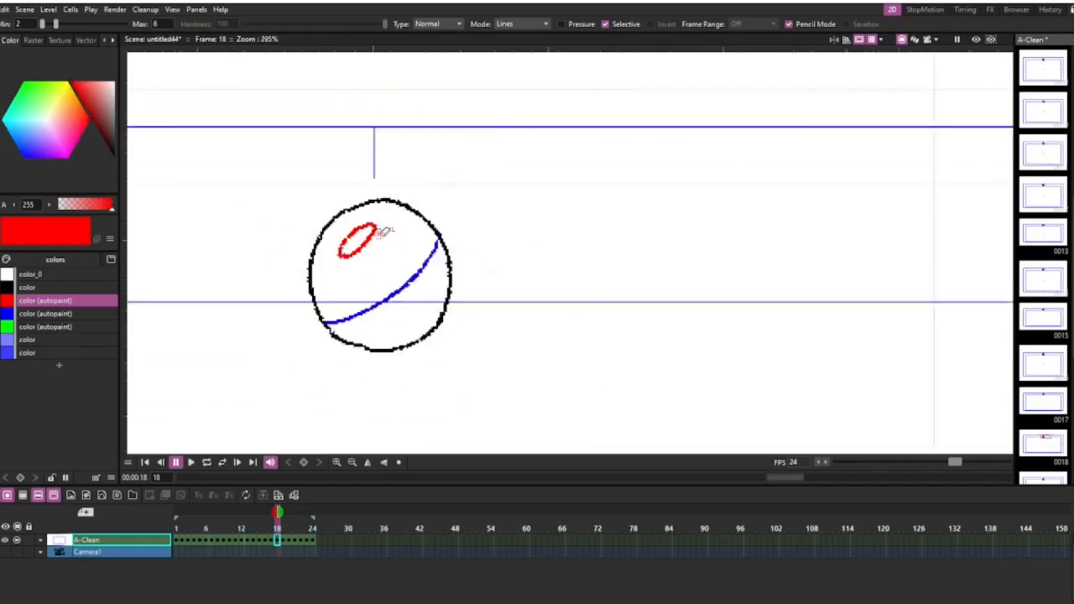
scroll(384, 232, "down", 2)
scroll(437, 262, "up", 3)
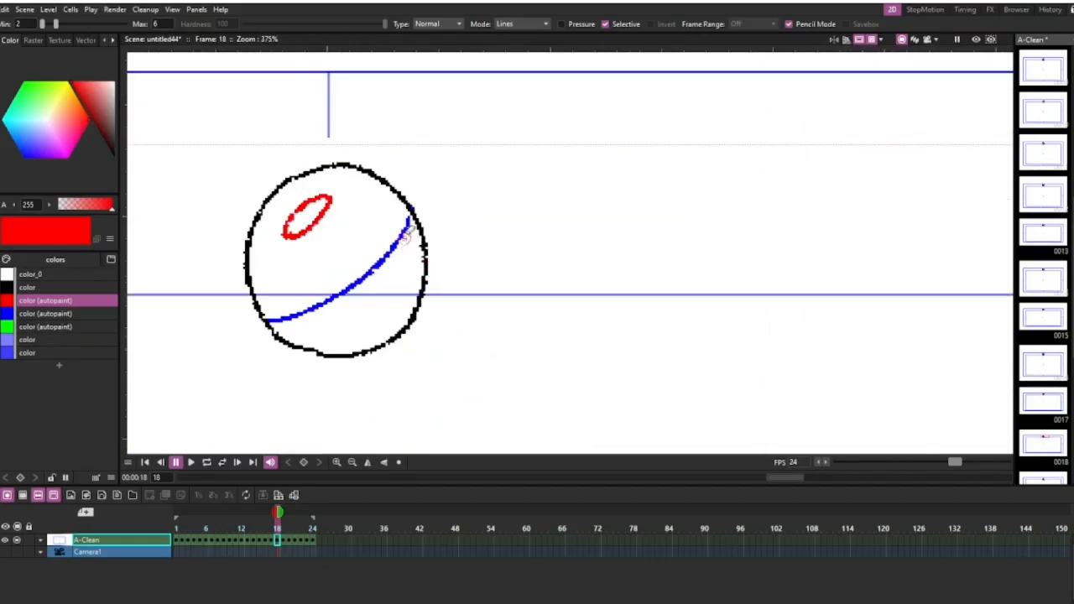
scroll(407, 237, "up", 2)
scroll(428, 212, "down", 6)
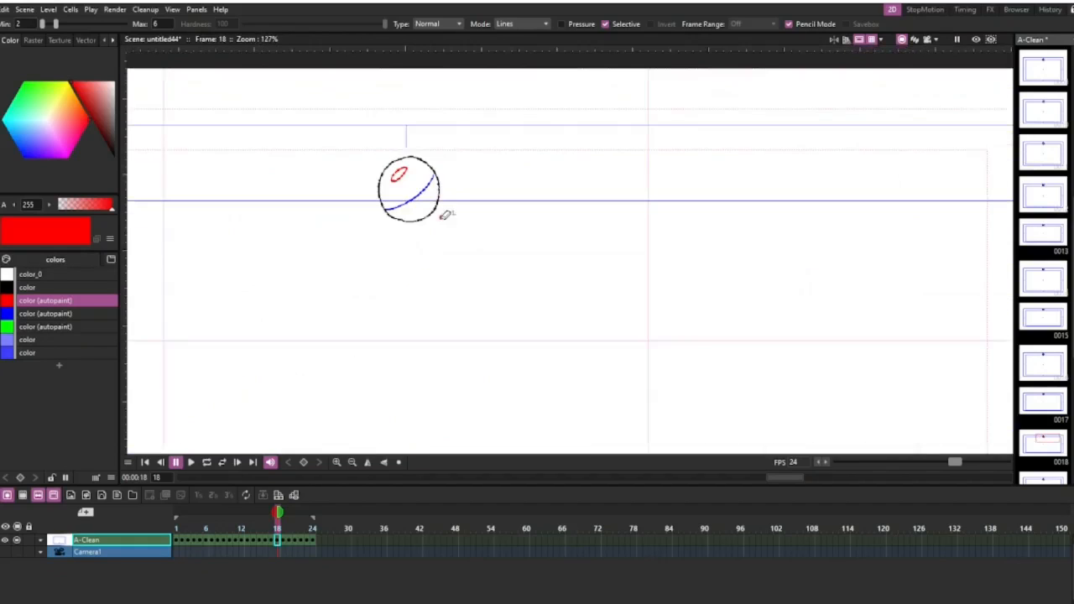
scroll(445, 214, "down", 6)
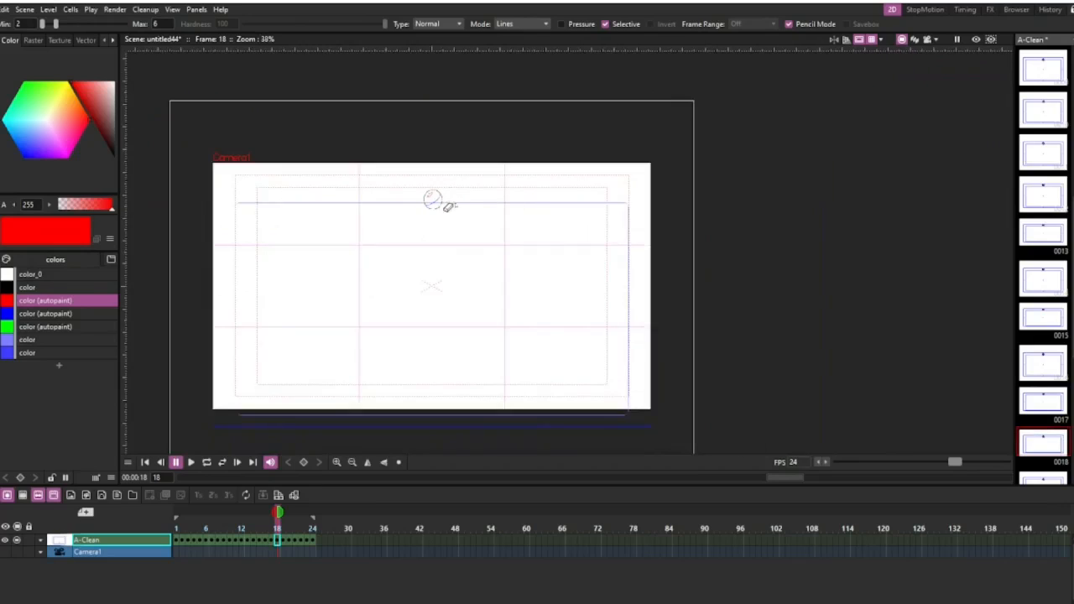
left_click(177, 531)
scroll(431, 407, "up", 2)
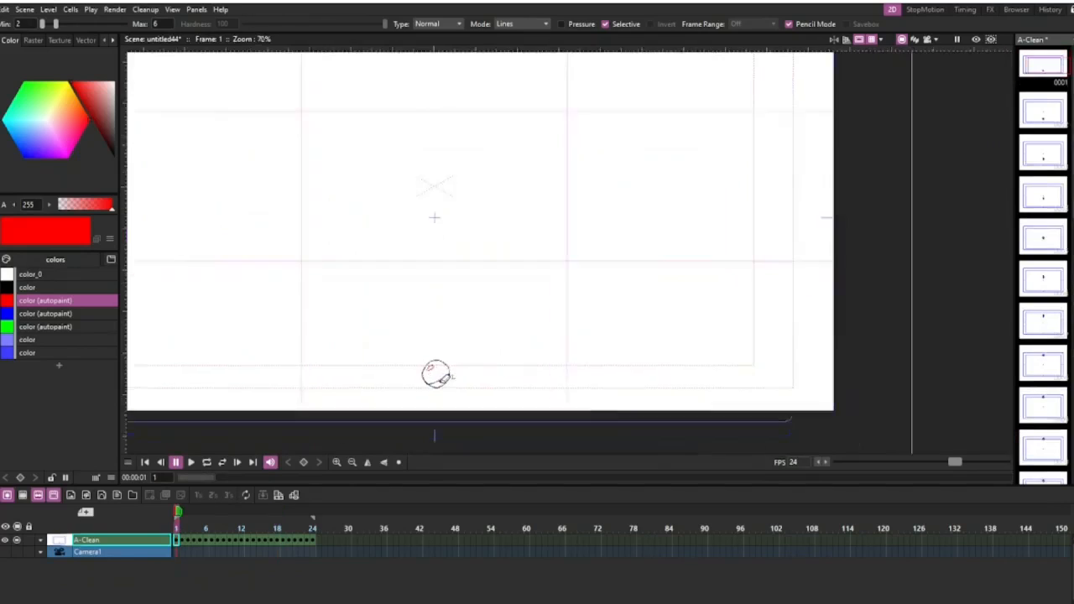
Activate the Fill tool and add a second page with three new styles to the A-Clean palette.
scroll(447, 377, "up", 5)
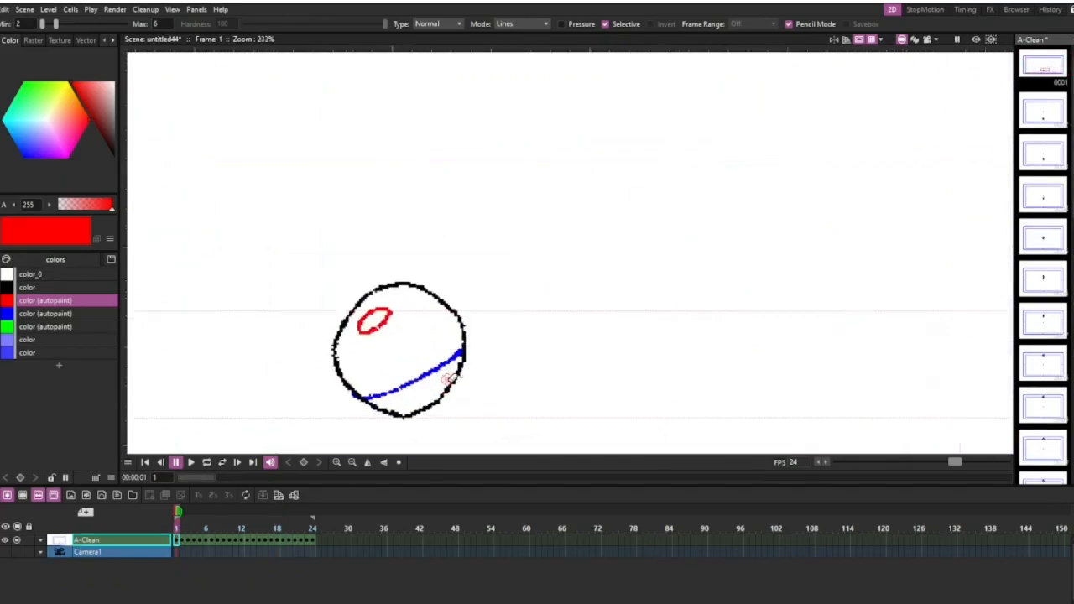
scroll(450, 379, "up", 1)
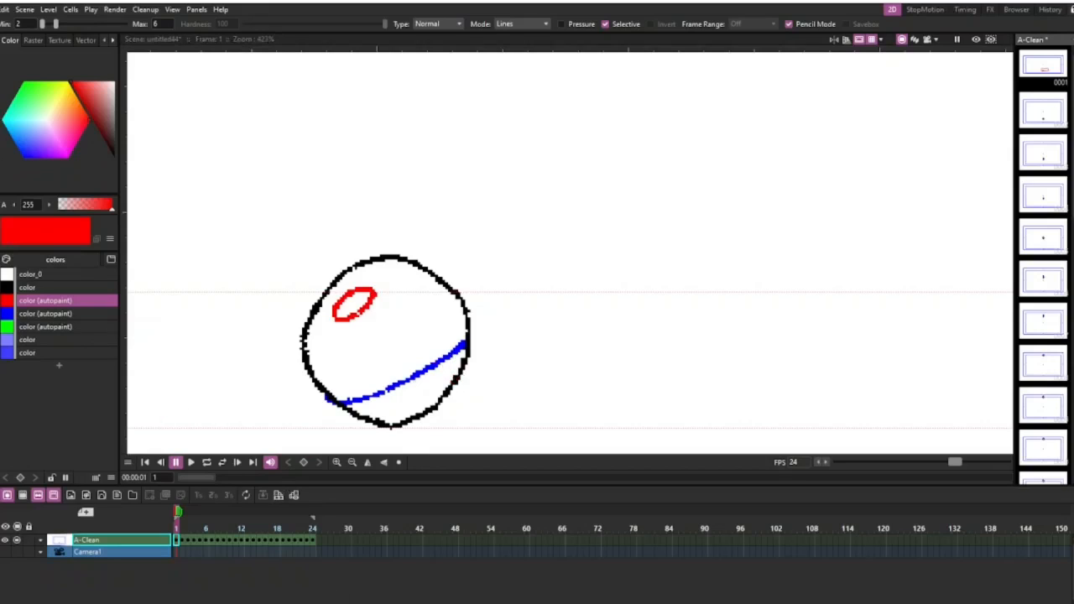
key("f")
scroll(324, 271, "down", 4)
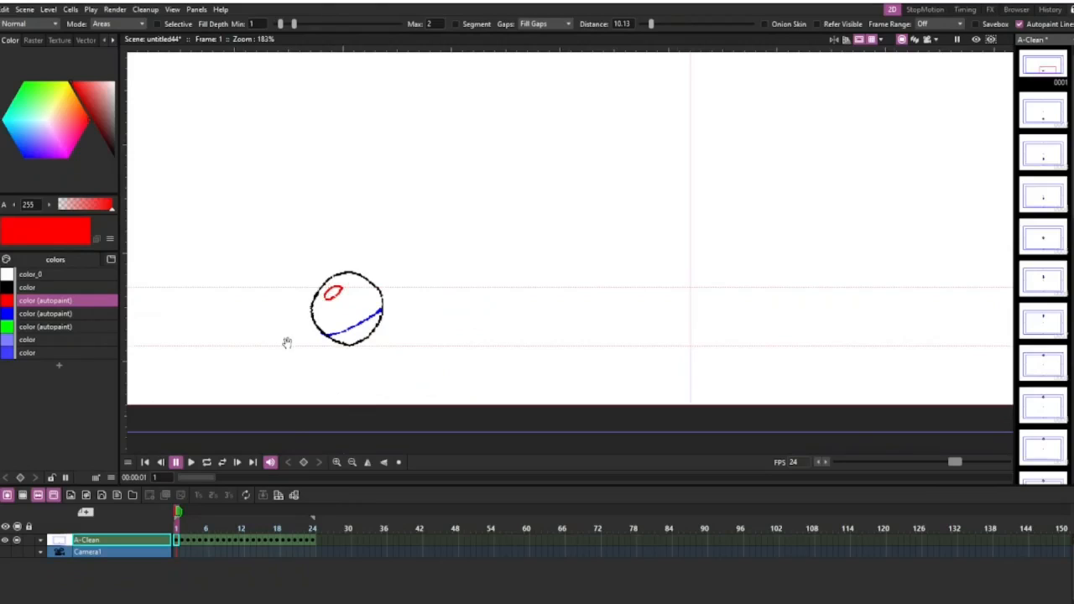
left_click_drag(290, 340, 355, 279)
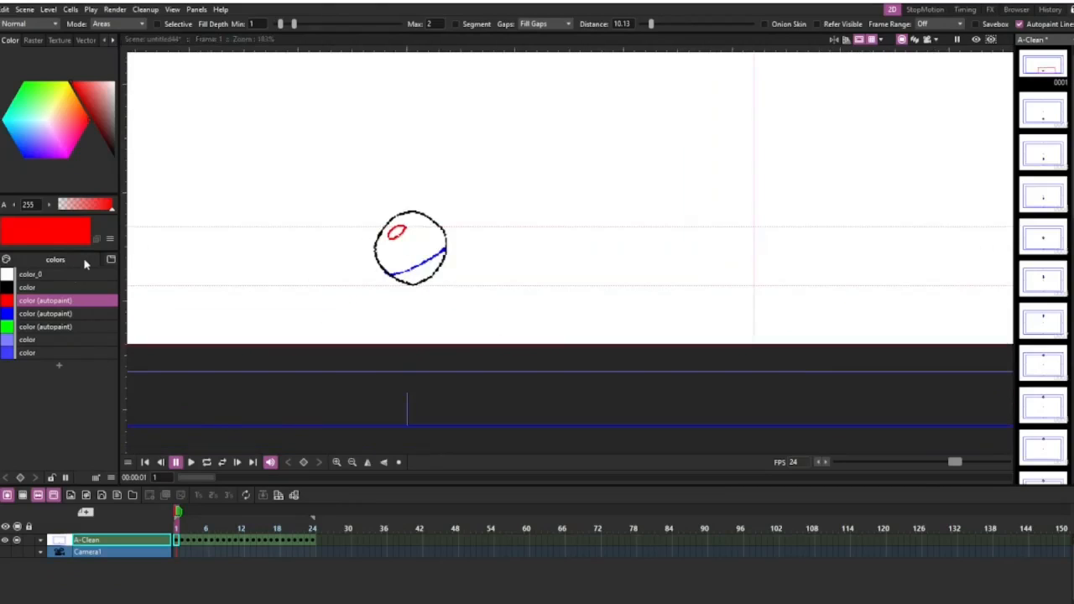
left_click(110, 259)
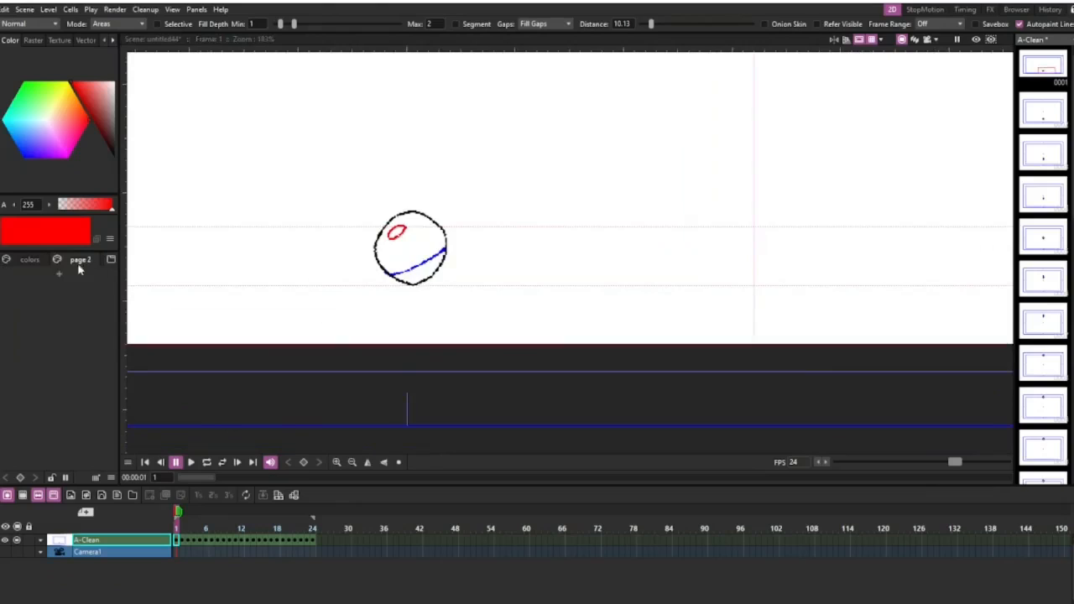
left_click(61, 276)
left_click(59, 288)
left_click(59, 300)
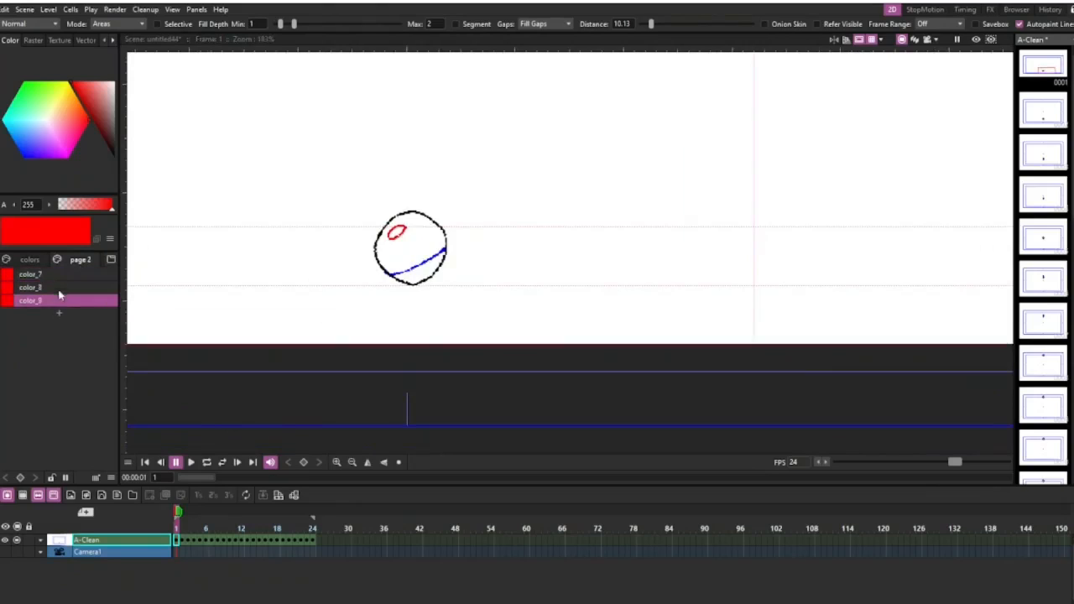
Recolour the first style on palette page 2 to orange and delete the two red styles below it.
left_click(61, 275)
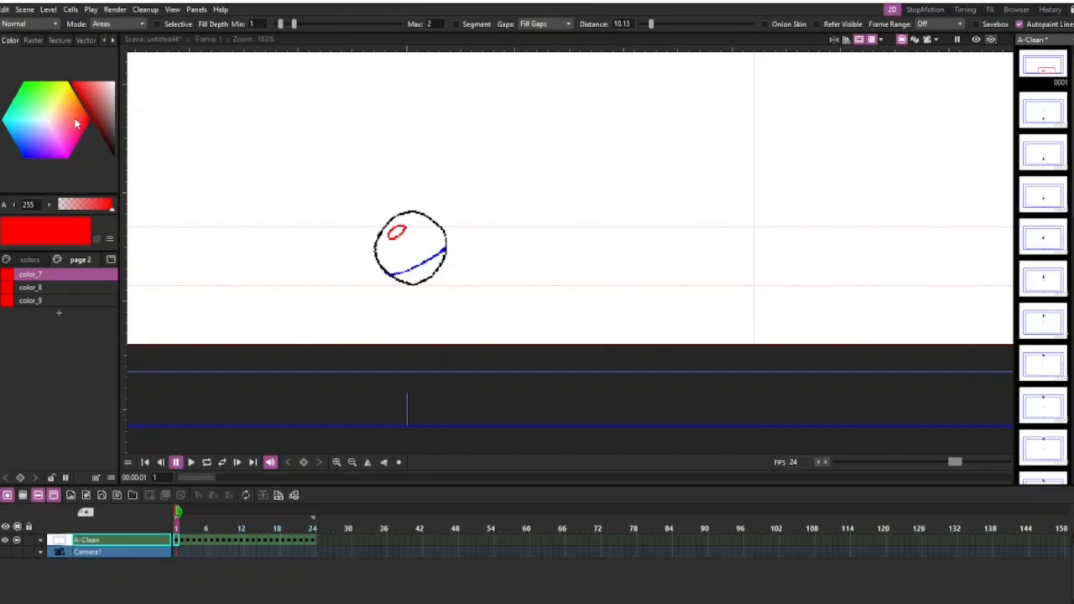
left_click_drag(75, 124, 80, 116)
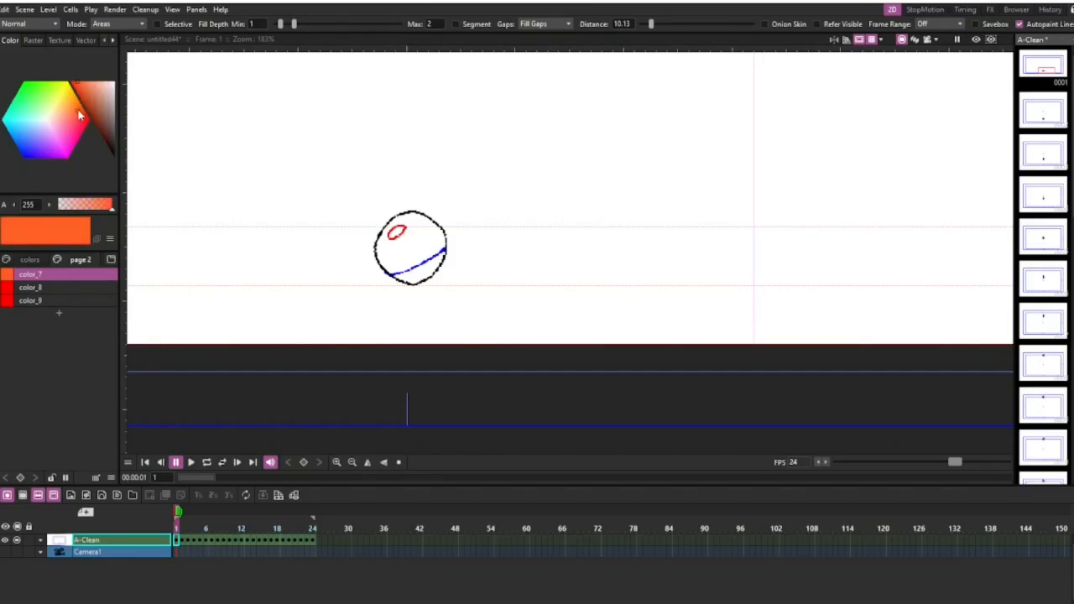
left_click(57, 290)
left_click(56, 299, "shift")
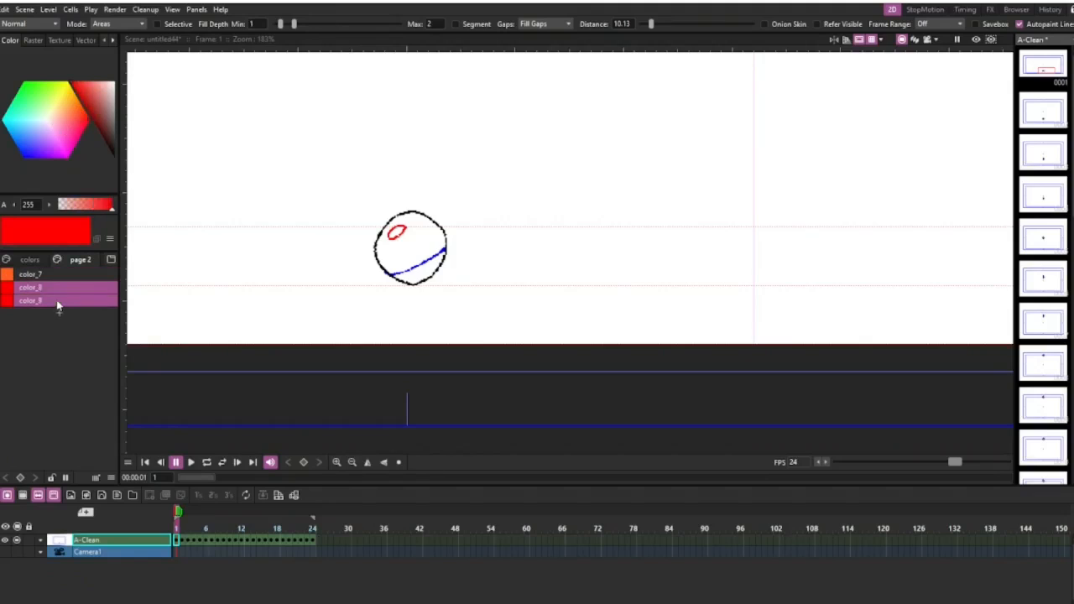
right_click(59, 302)
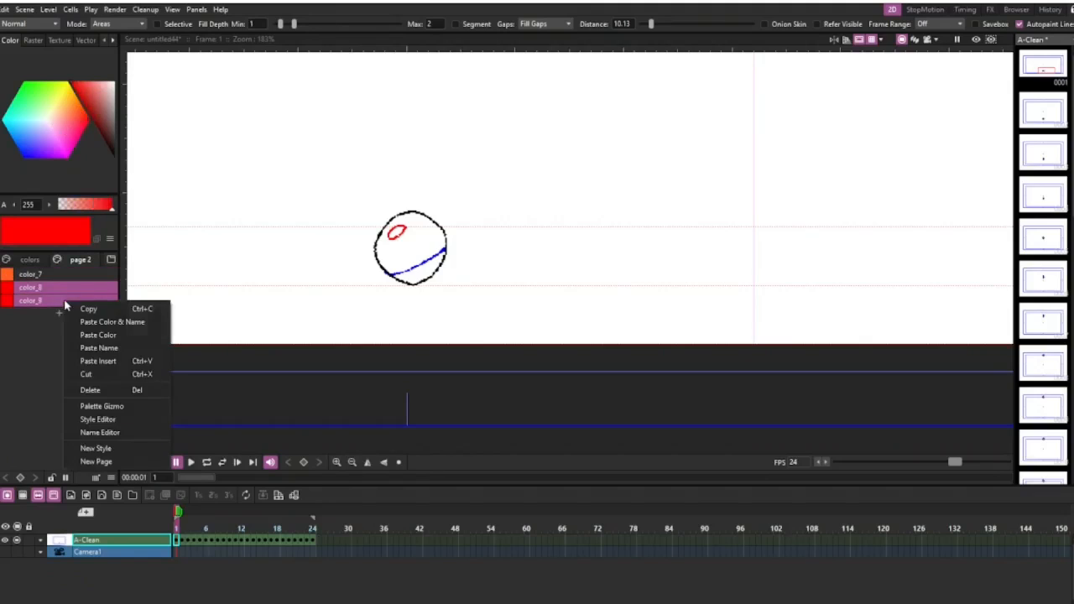
left_click(105, 389)
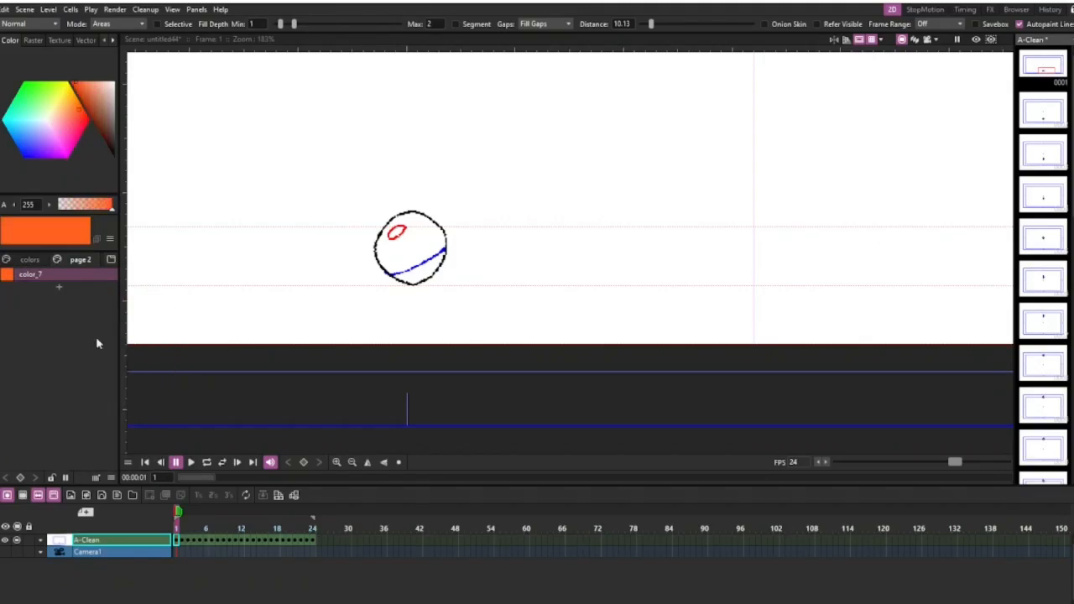
Add a light orange style and a dark orange style below the orange one on palette page 2.
left_click(60, 289)
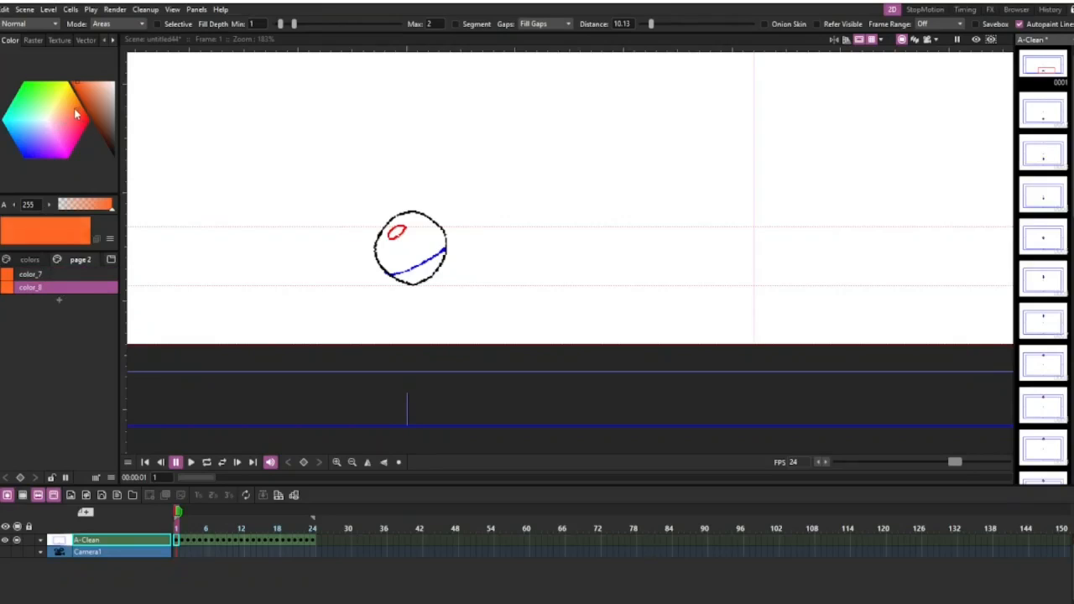
left_click_drag(75, 110, 71, 104)
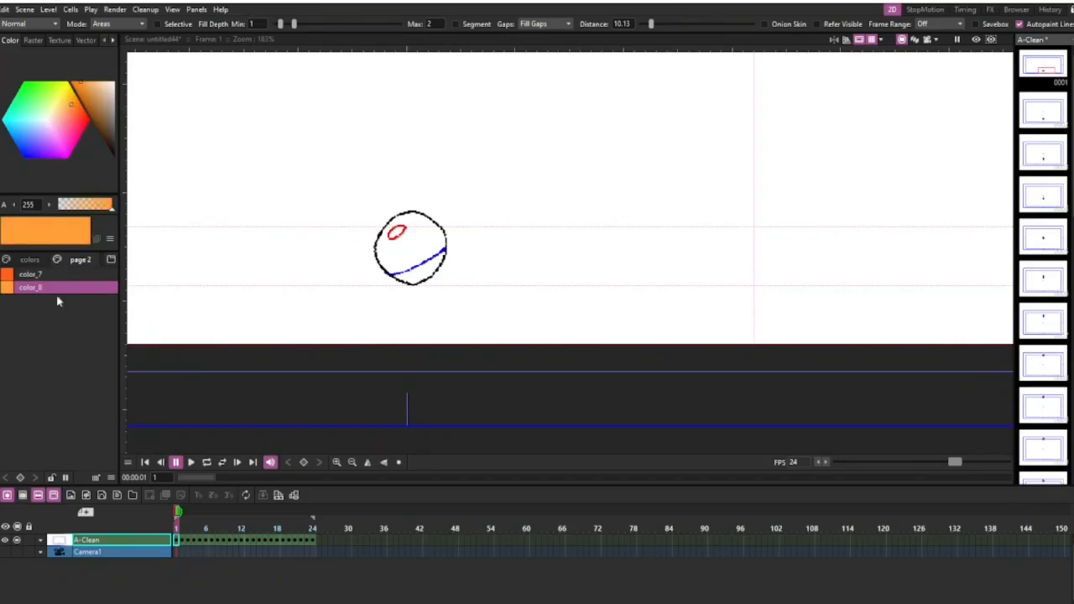
left_click(57, 277)
left_click(60, 302)
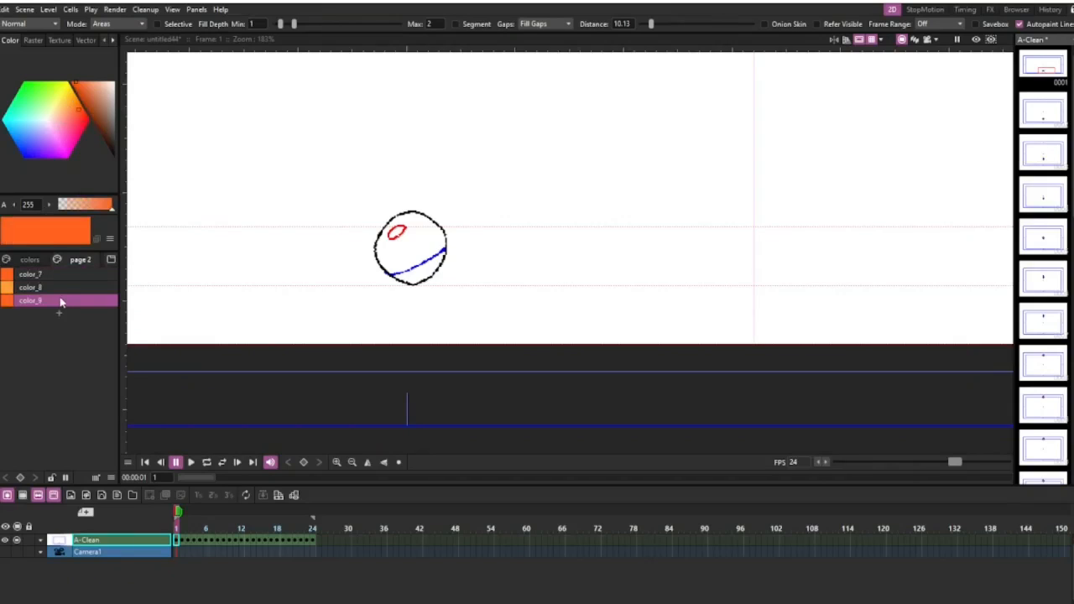
left_click_drag(78, 120, 78, 122)
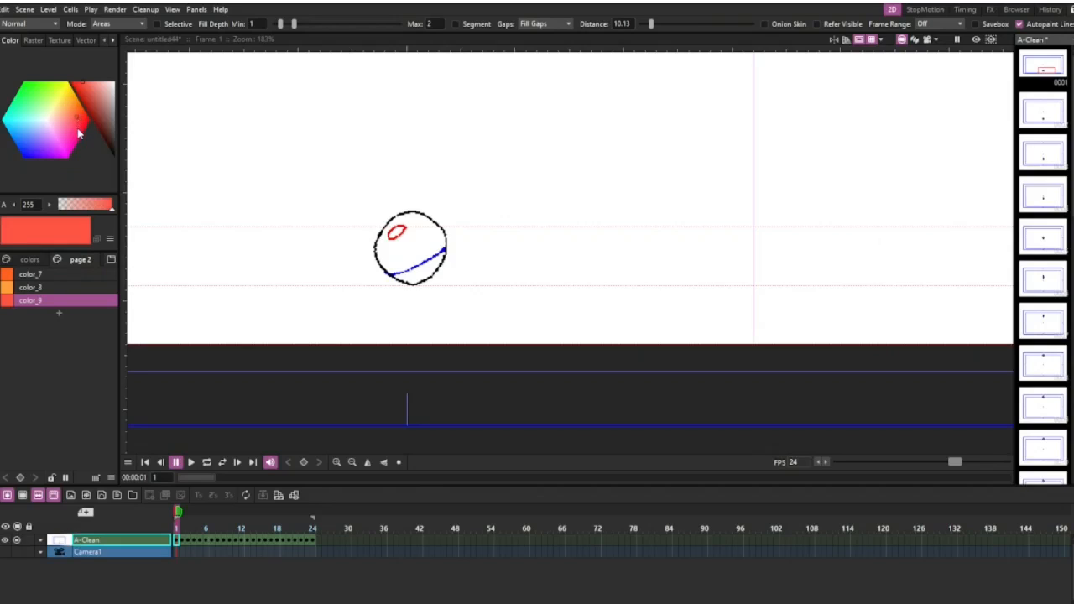
left_click(79, 133)
left_click_drag(75, 85, 80, 97)
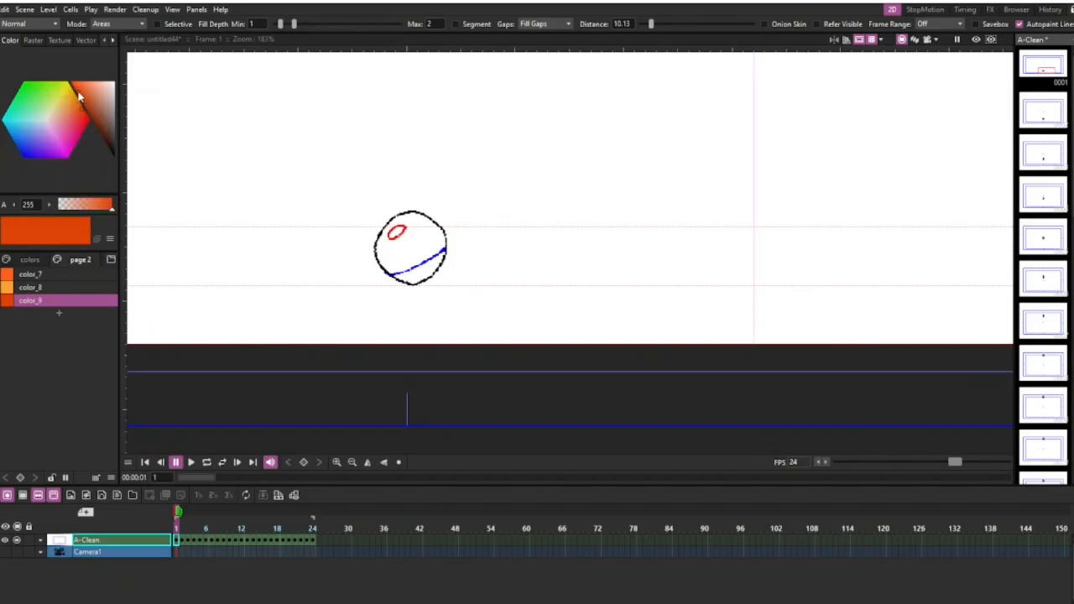
Rename the first orange style on page 2 to base and add two more orange styles at the end of the page.
left_click(66, 273)
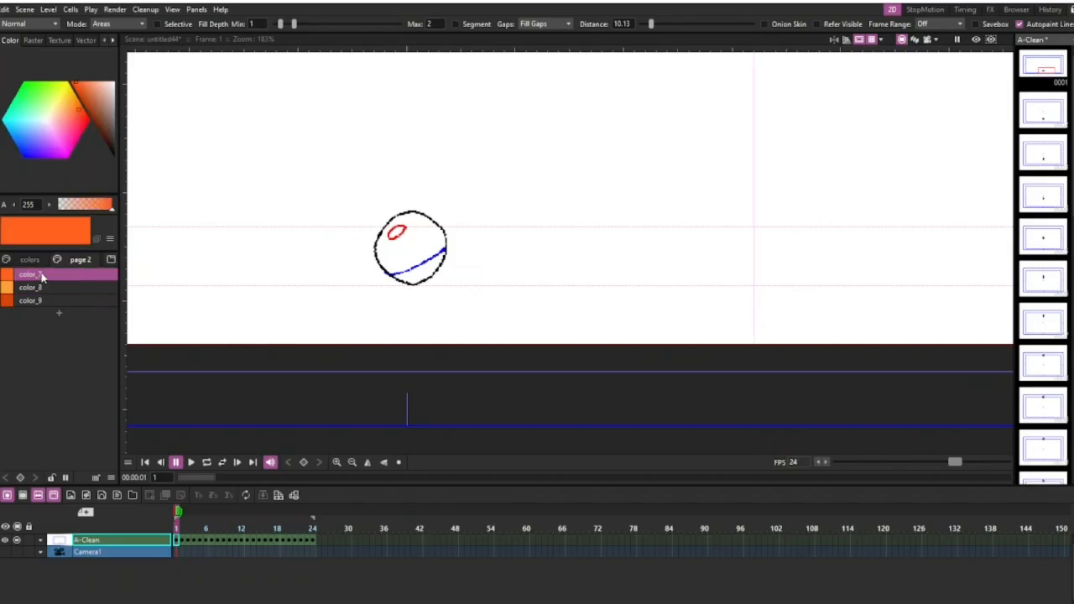
double_click(42, 275)
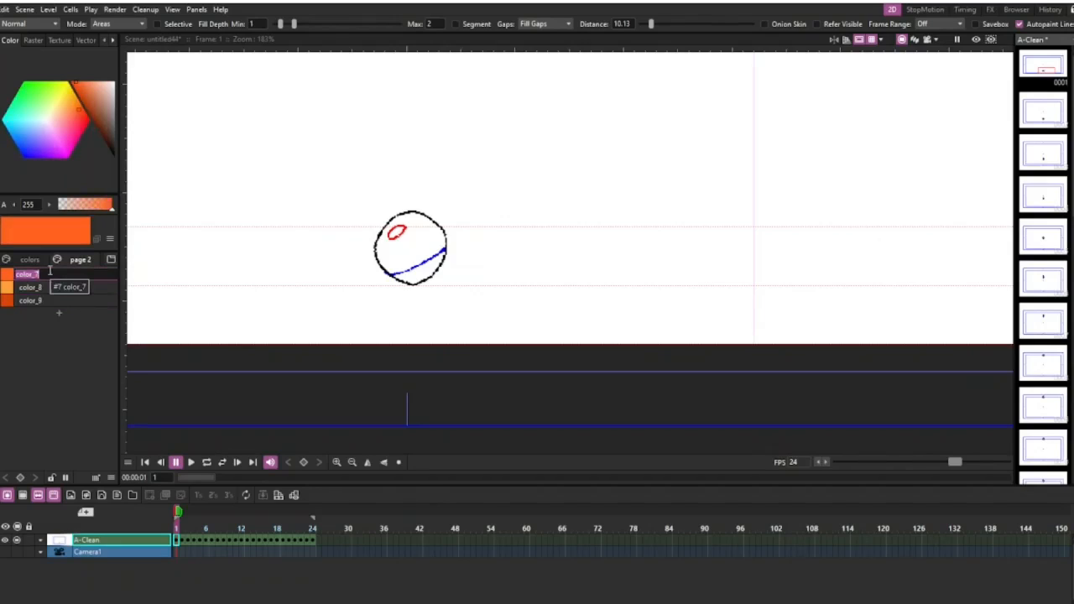
type("base")
left_click(34, 311)
double_click(32, 311)
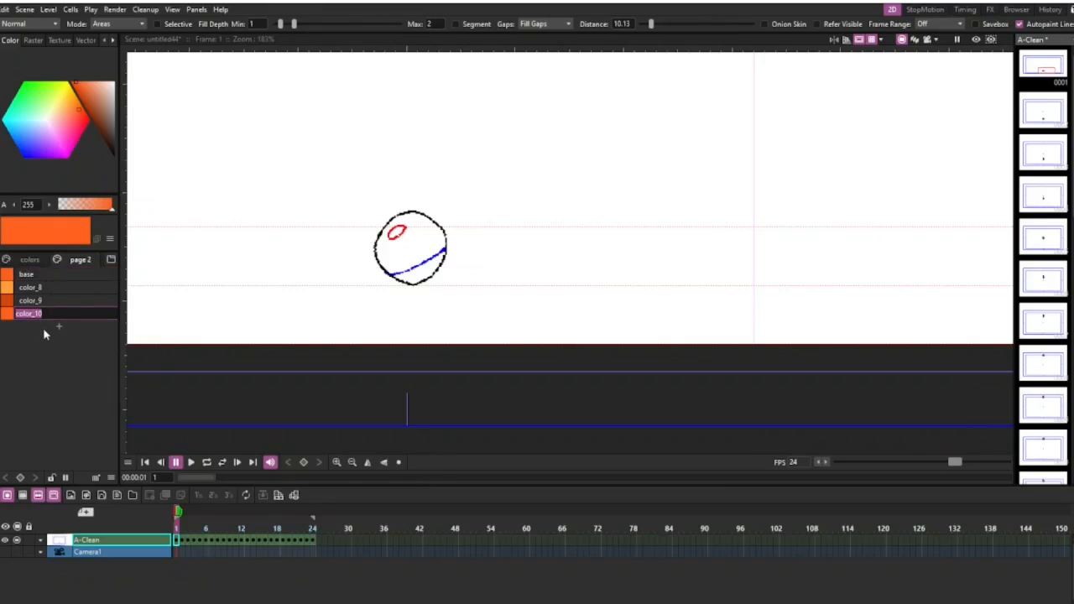
left_click(58, 326)
key("ctrl+s")
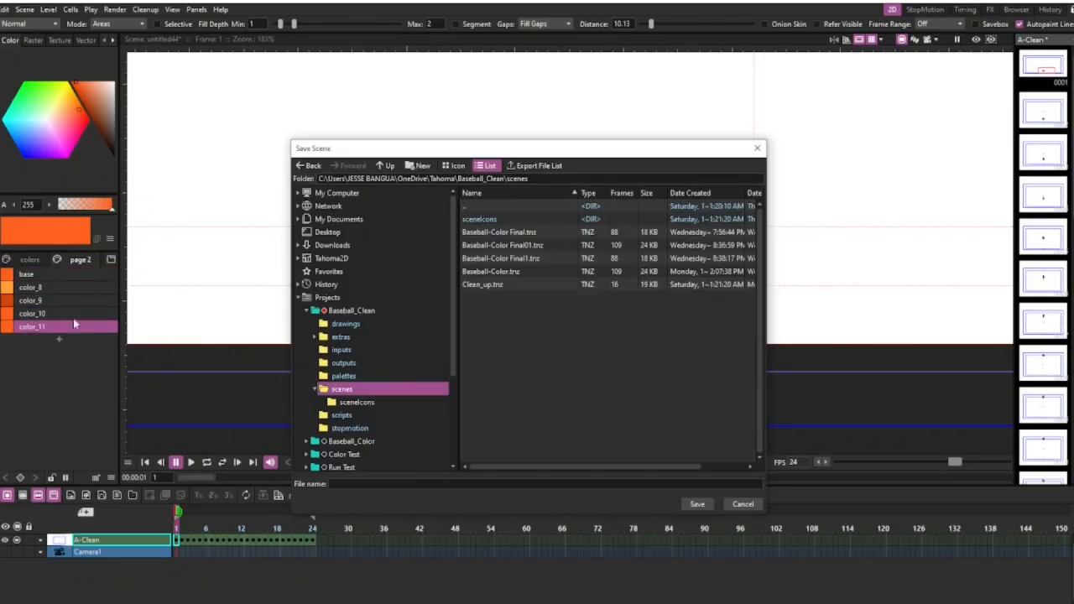
left_click(743, 504)
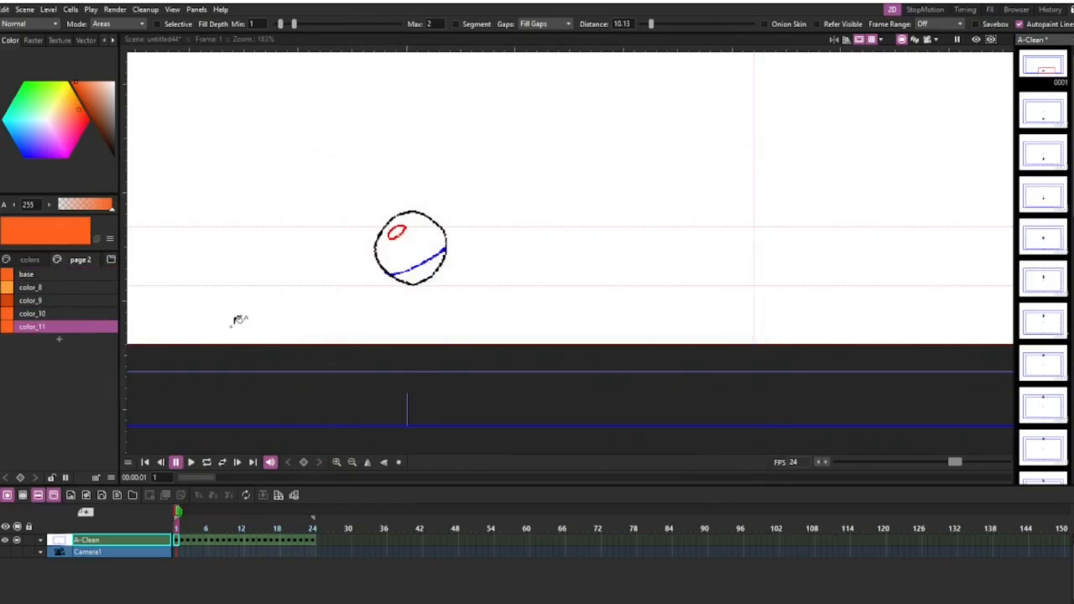
Rename the dark orange style to sh and the light orange style to hqh.
double_click(41, 302)
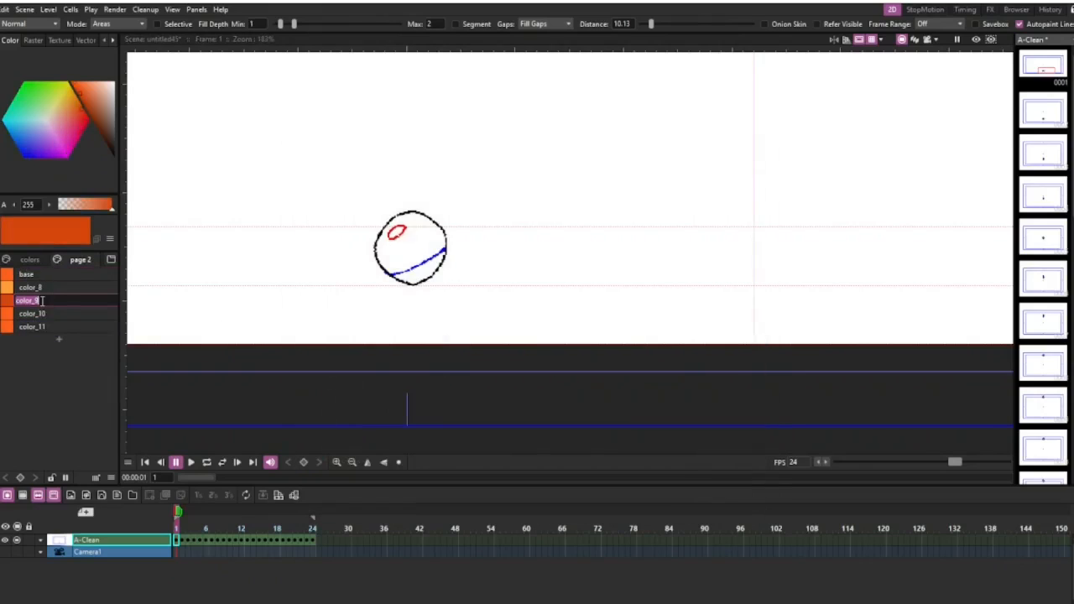
type("sh")
double_click(37, 287)
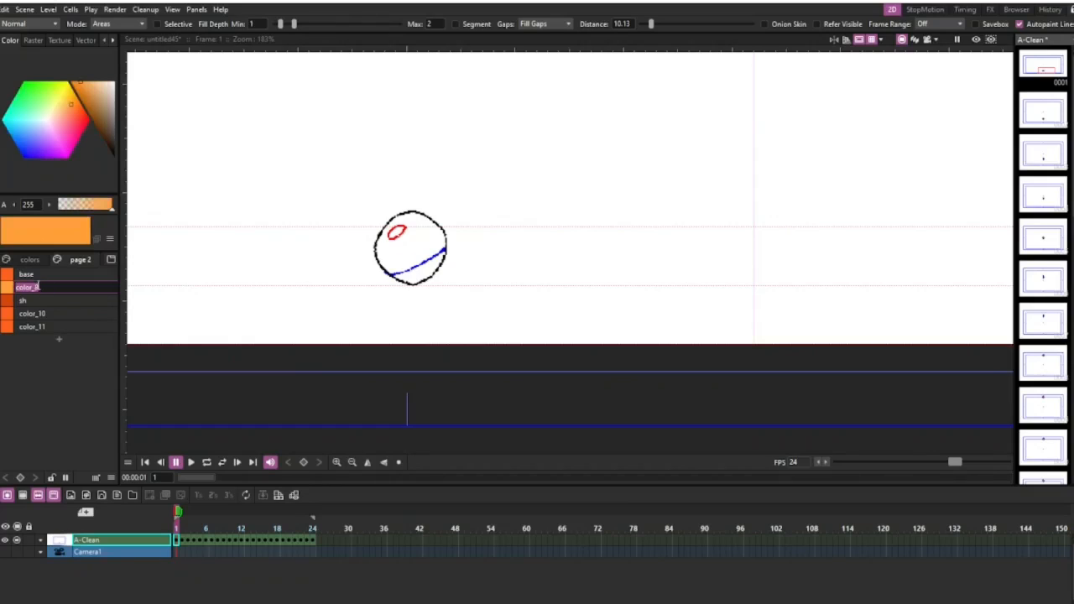
type("hl")
Try filling the ball's main area on frame 1 with the base style, and undo the fill.
left_click(42, 278)
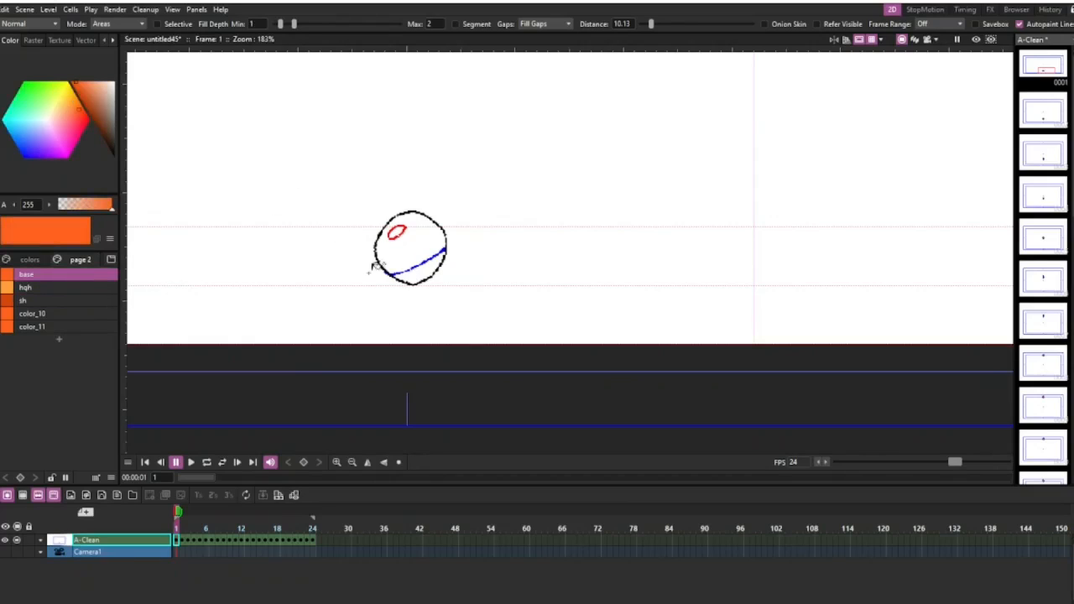
scroll(418, 257, "up", 2)
left_click(408, 234)
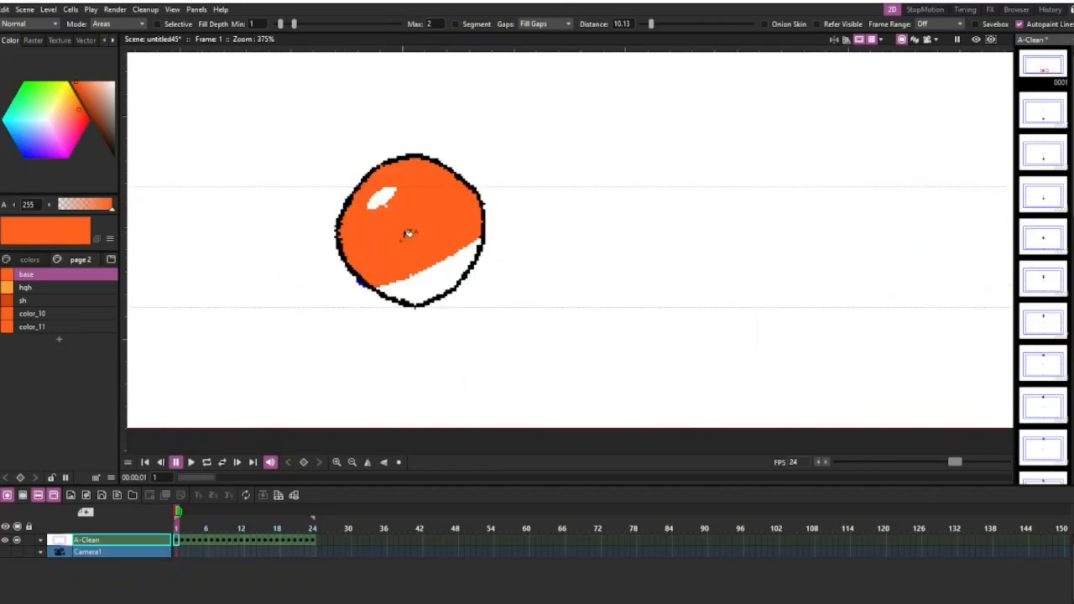
key("ctrl+z")
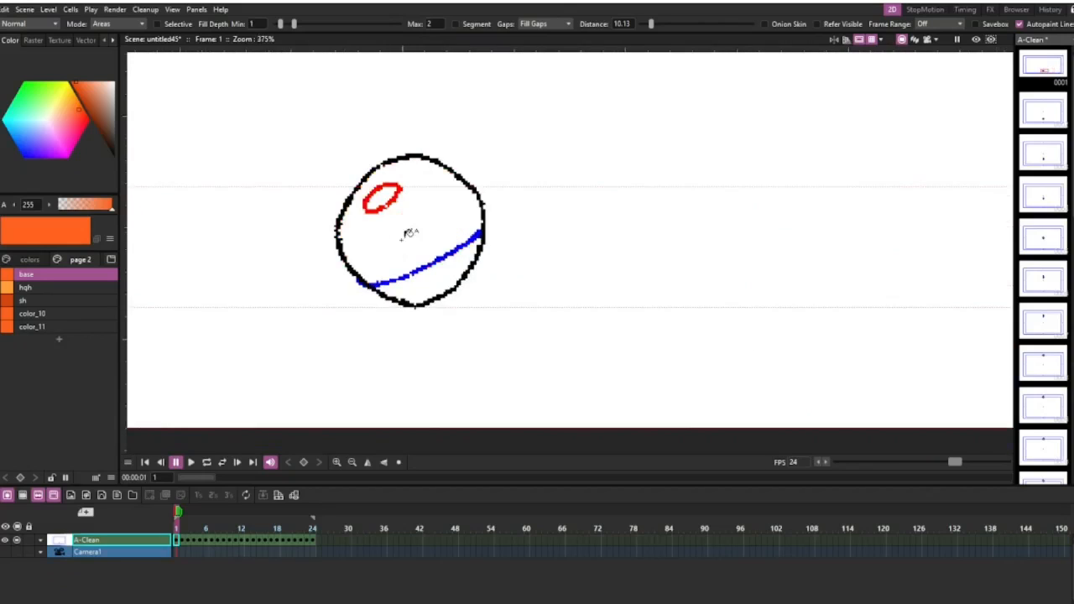
Turn off Autopaint for Lines for the blue line style on the colors page.
left_click(30, 259)
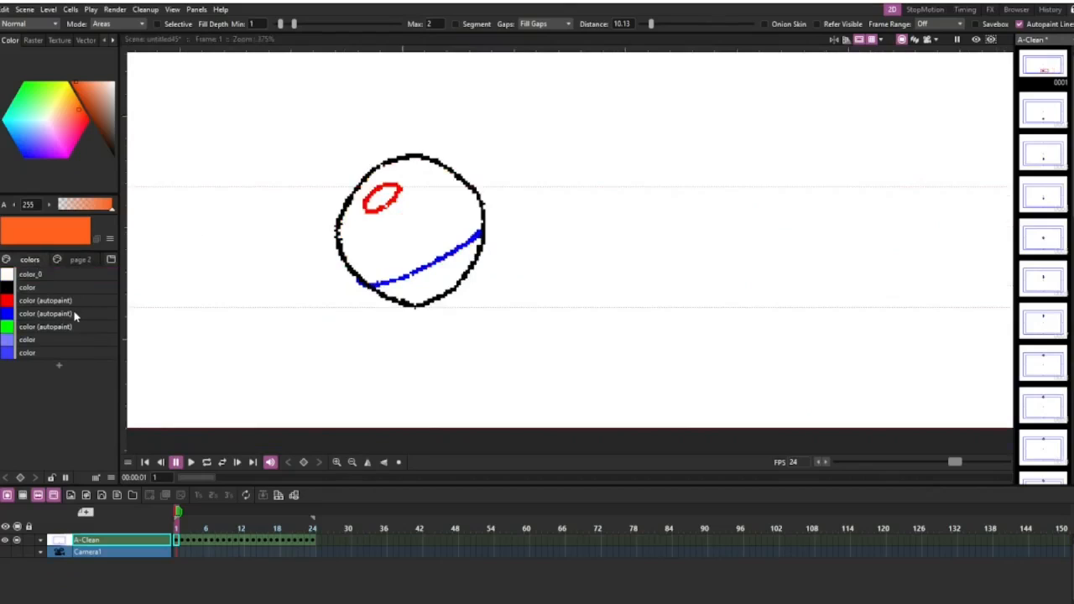
left_click(74, 315)
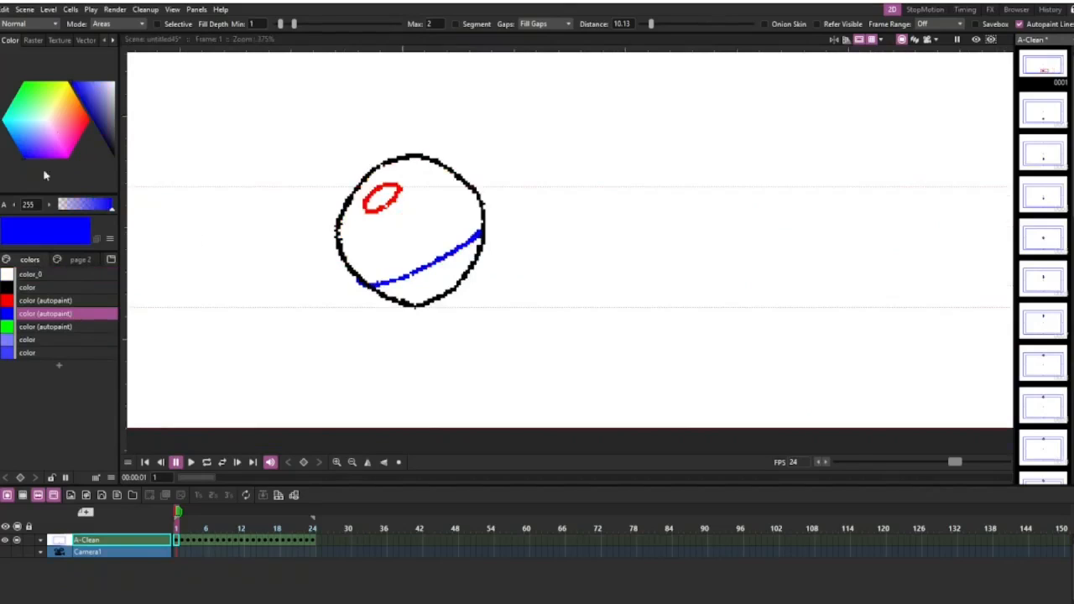
left_click(111, 39)
left_click(83, 39)
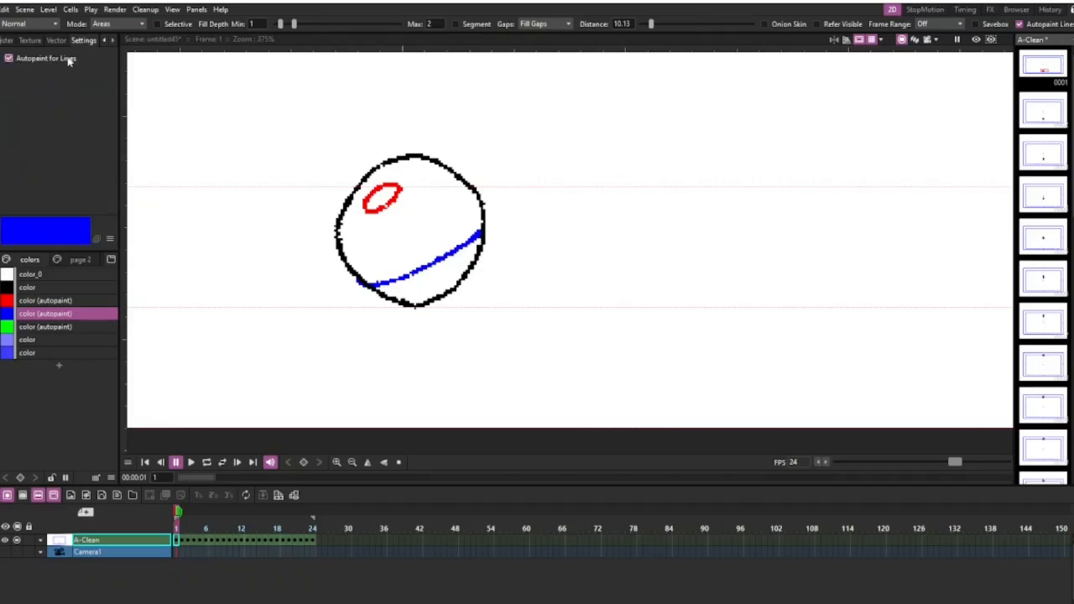
left_click(9, 58)
Test-fill the ball's main area with the base style while the blue line has no autopaint, and undo the fill.
left_click(78, 260)
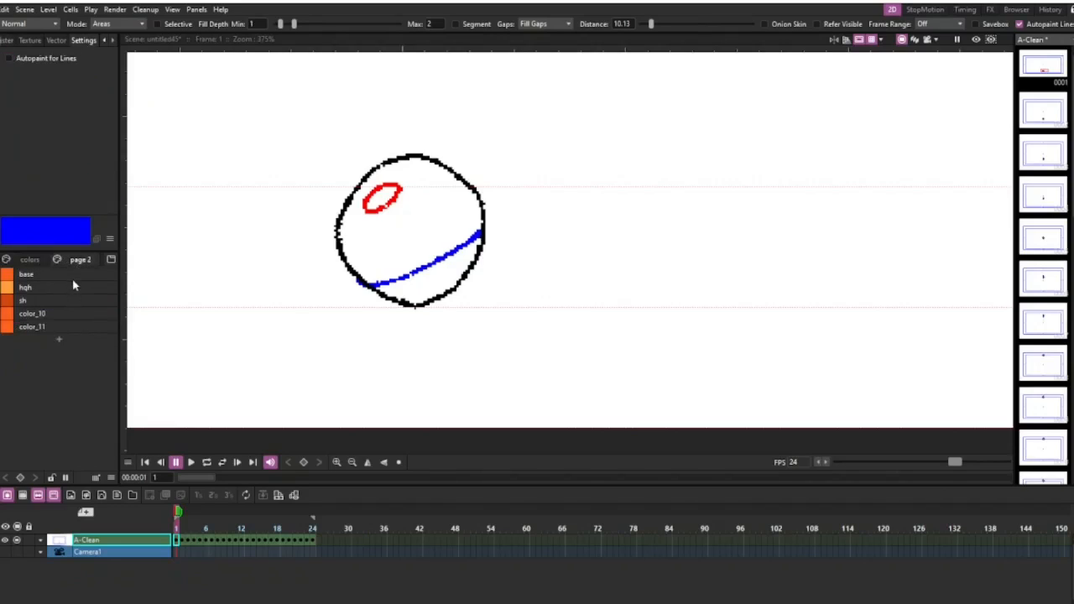
left_click(74, 275)
left_click(433, 232)
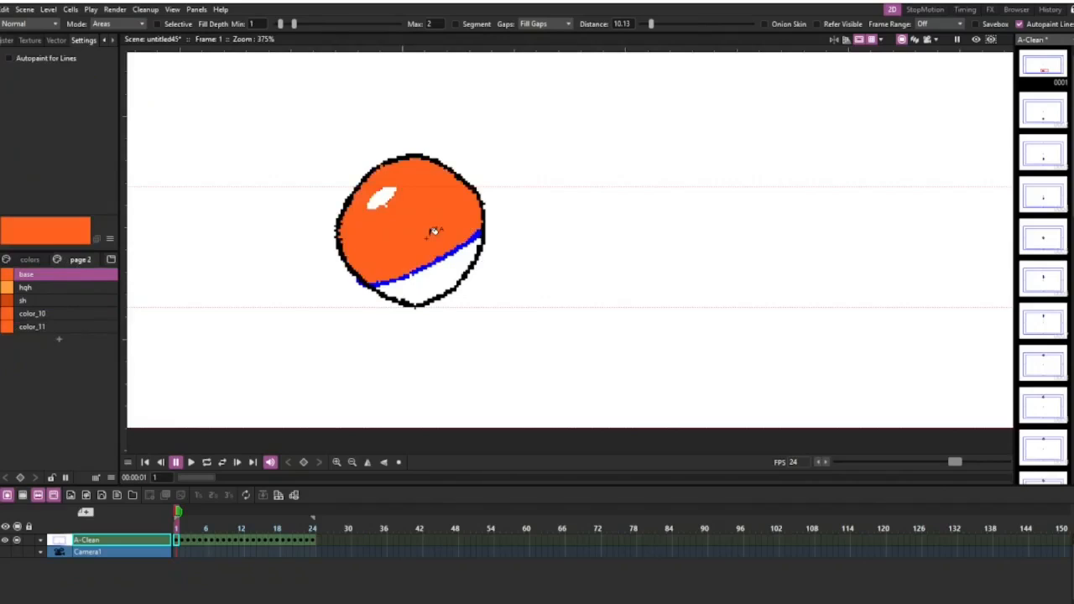
key("ctrl+z")
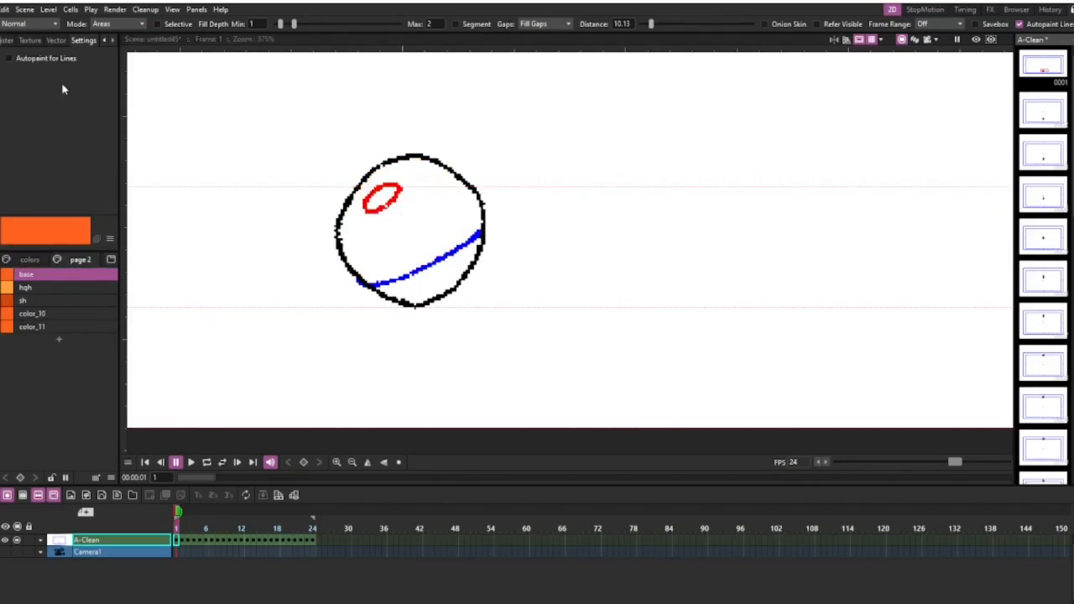
Turn off Autopaint for Lines for the red line style on the colors page and return to palette page 2.
left_click(29, 260)
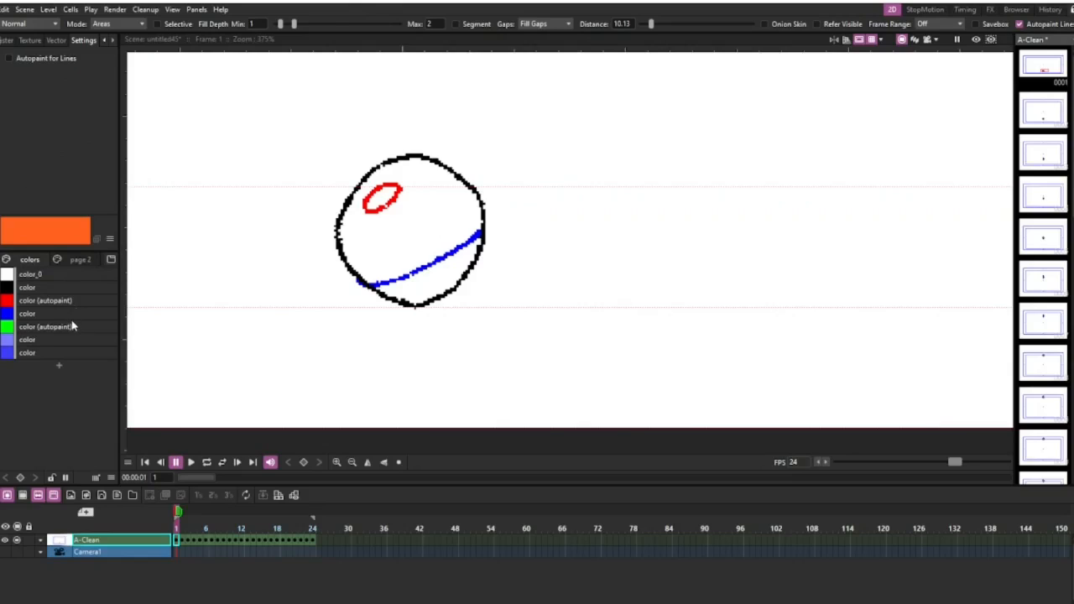
left_click(78, 299)
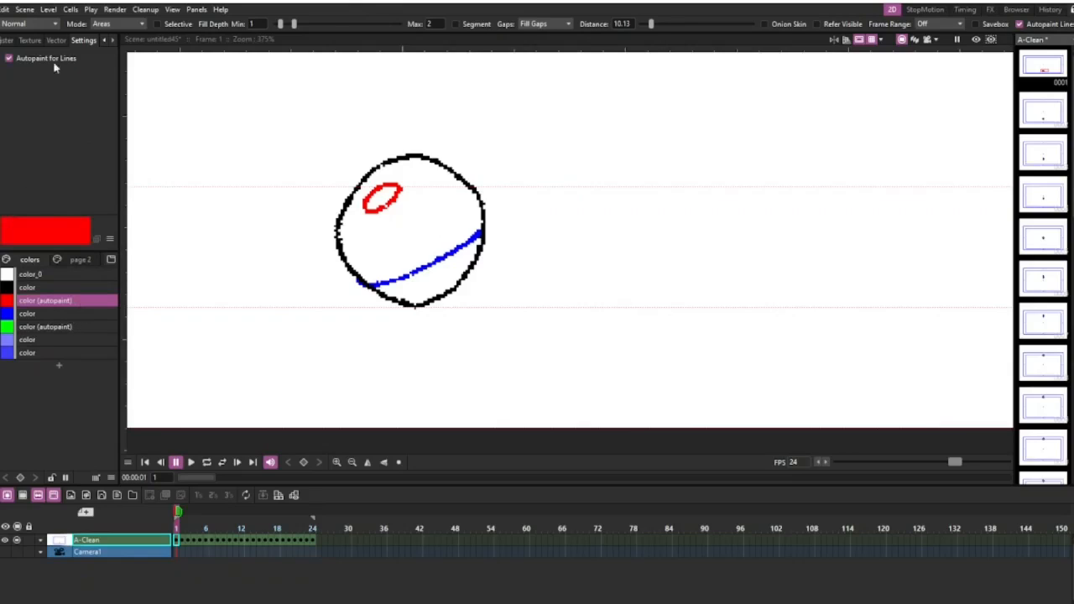
left_click(7, 58)
left_click(79, 259)
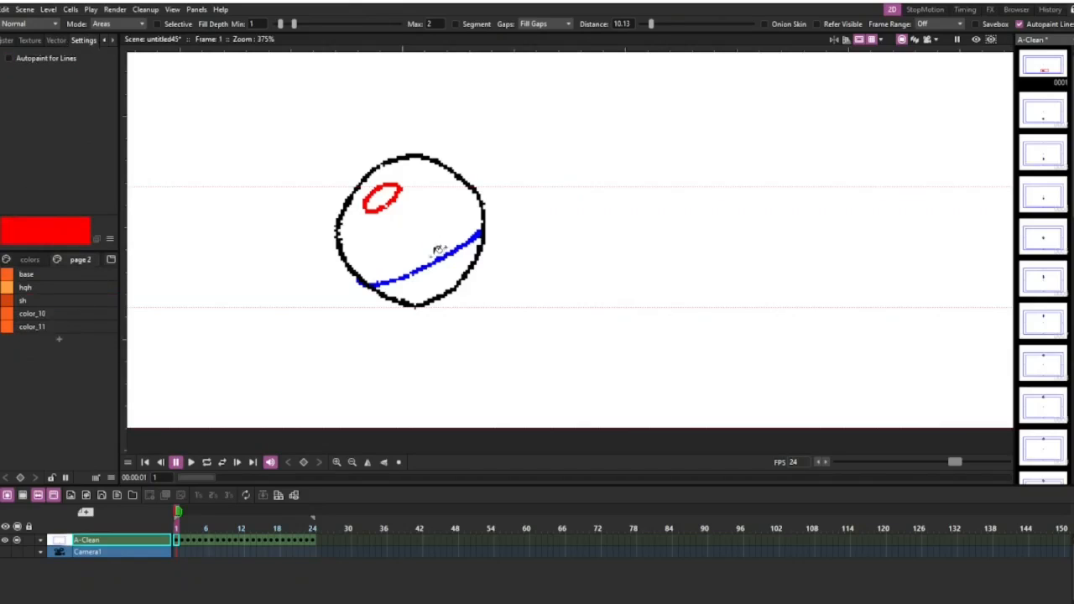
Test-fill the ball's main area on frame 1 with the base style while the red line has no autopaint, and undo the fill.
left_click(92, 277)
left_click(388, 243)
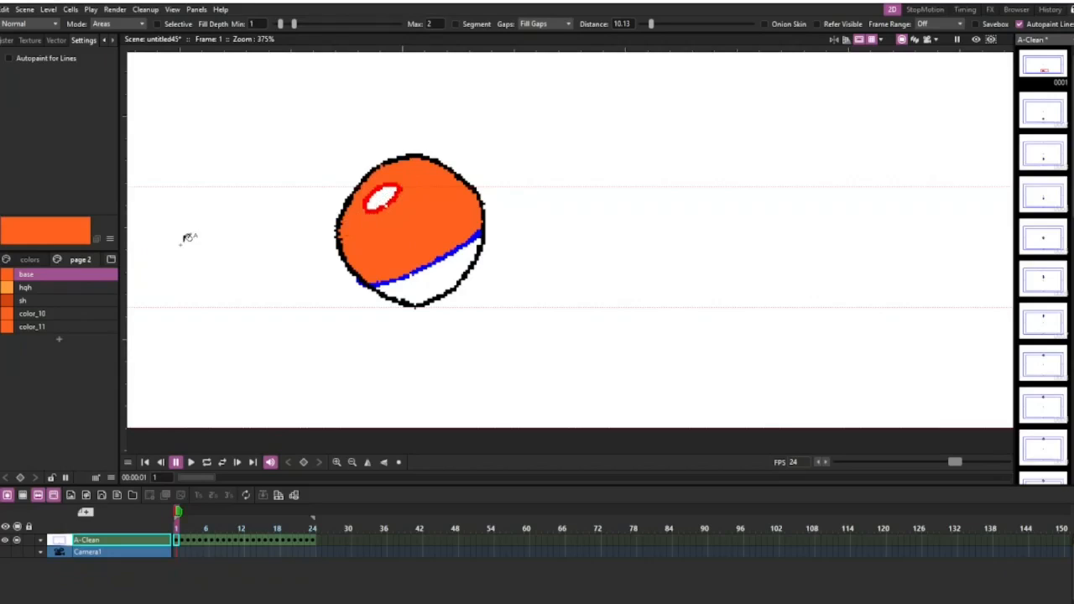
key("ctrl+z")
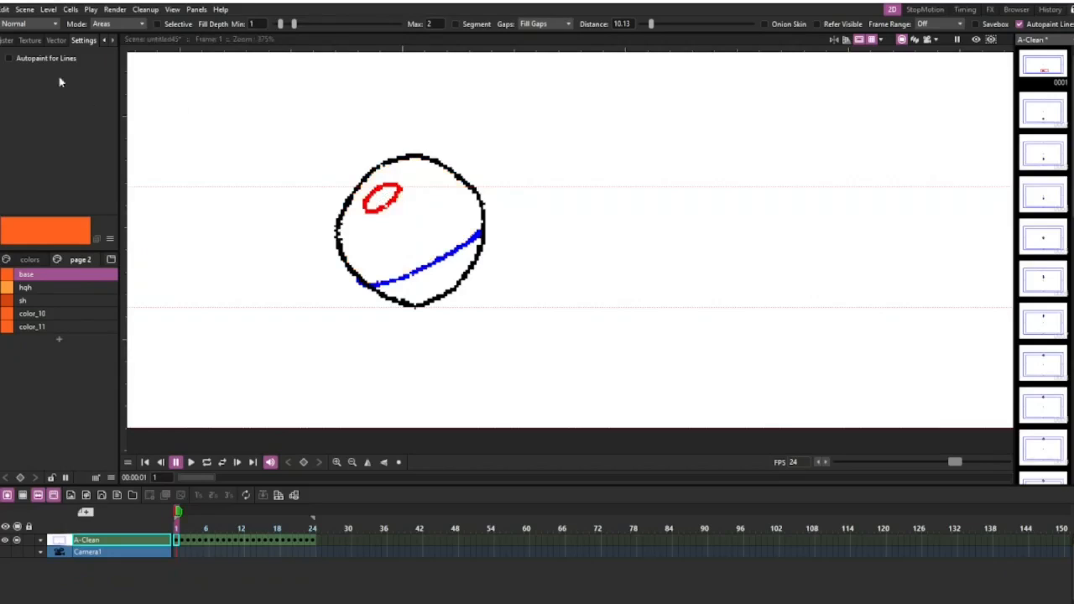
Turn on Autopaint for Lines for the red and blue line styles on the colors page.
left_click(29, 260)
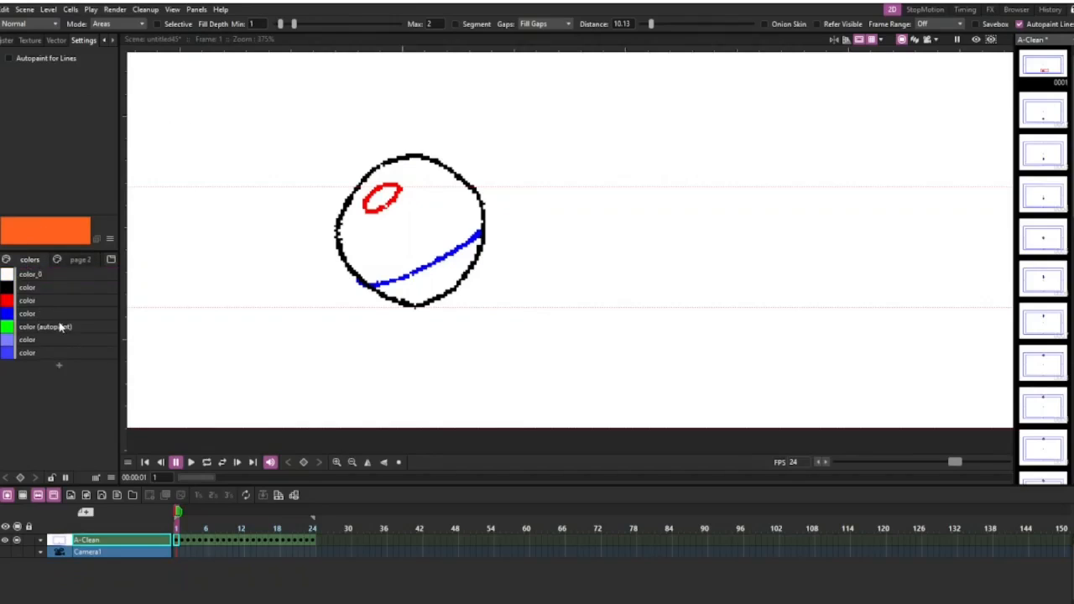
left_click(54, 302)
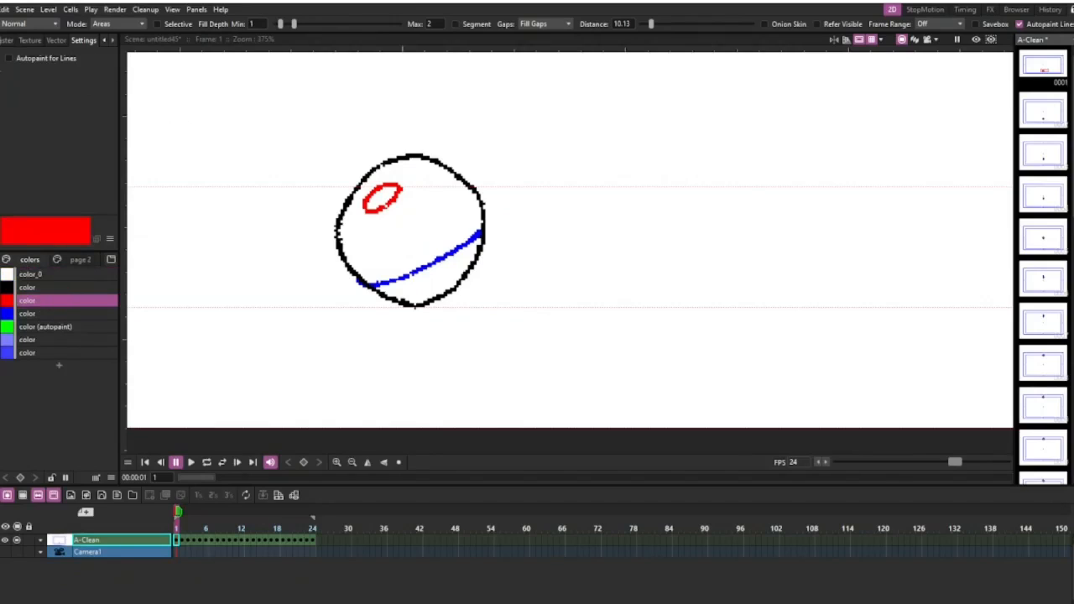
left_click(8, 58)
left_click(49, 313)
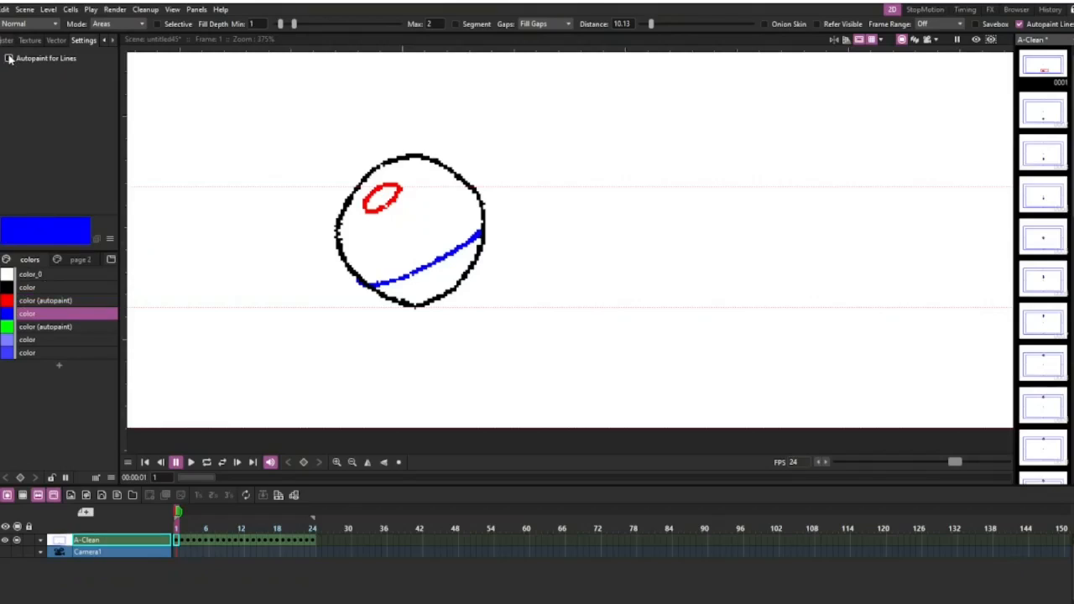
left_click(9, 58)
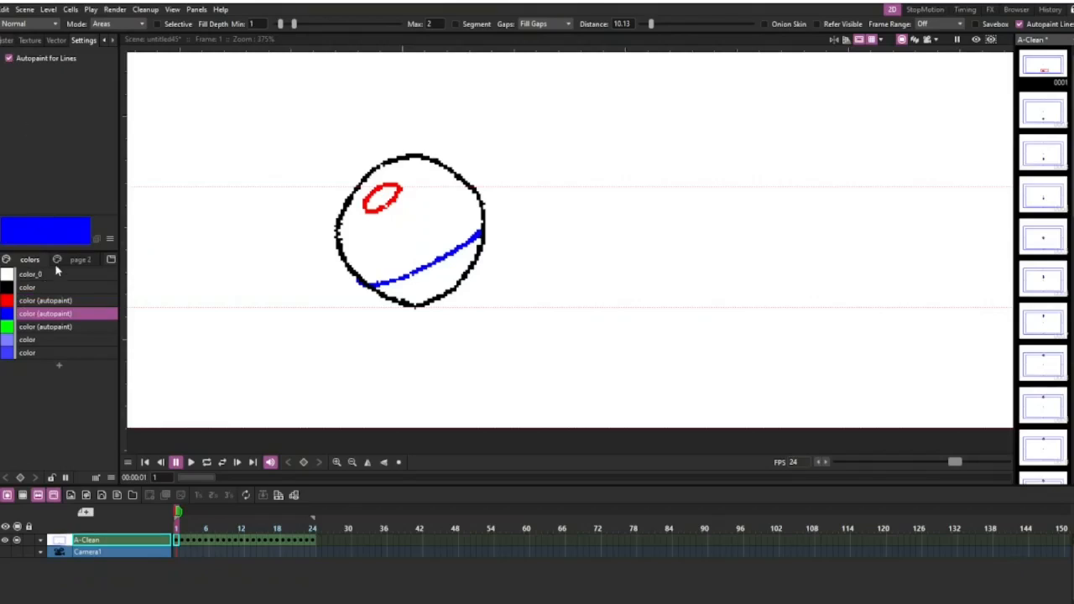
Delete the two lighter blue styles below the green one on the colors page, including their lines and areas.
left_click(56, 341)
left_click(58, 354, "shift")
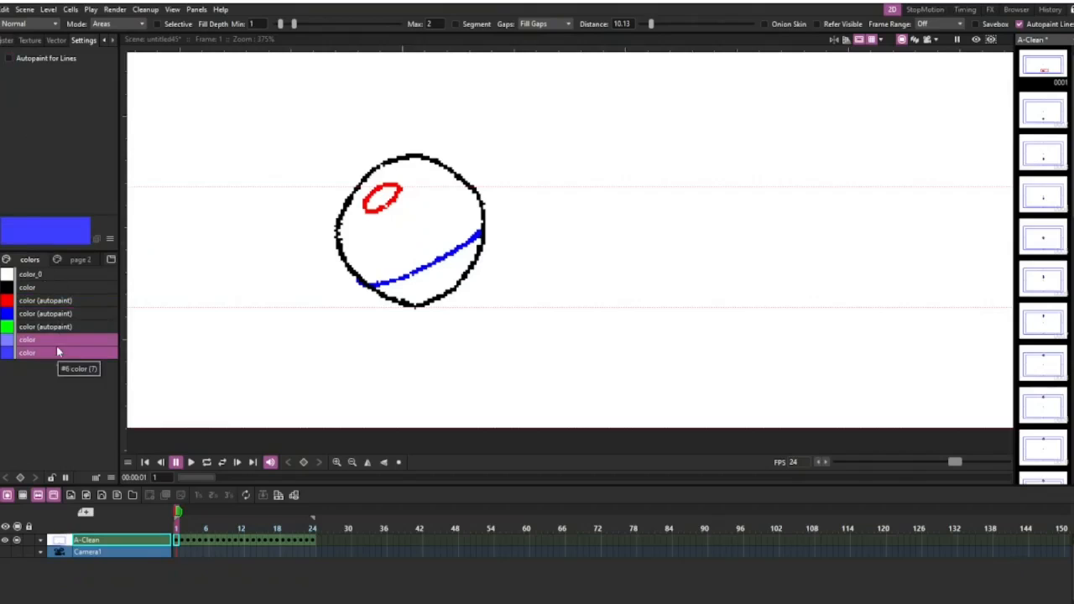
key("Delete")
left_click(568, 332)
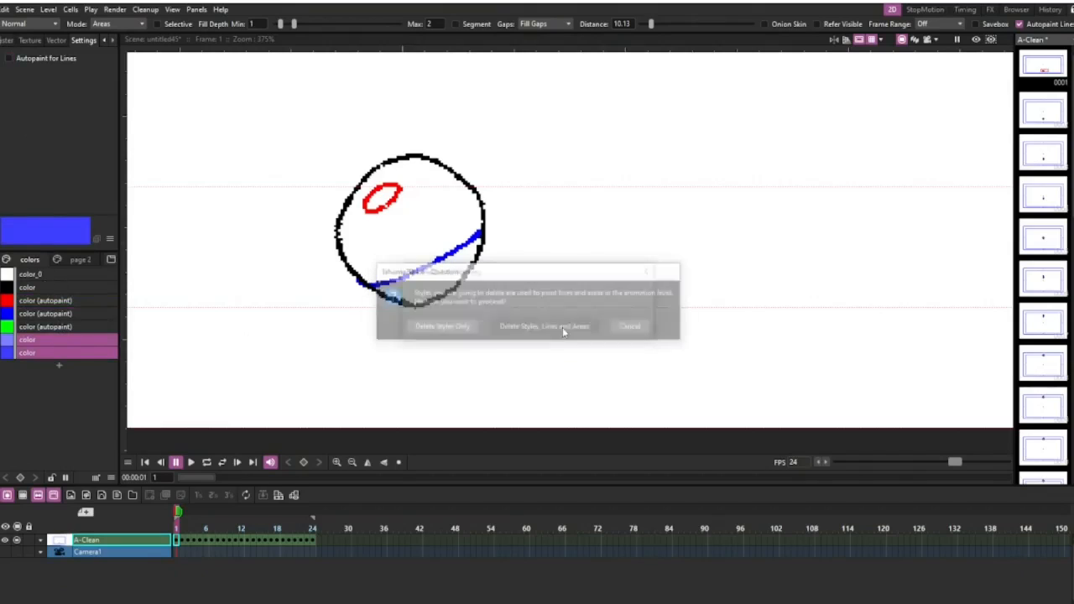
left_click(502, 328)
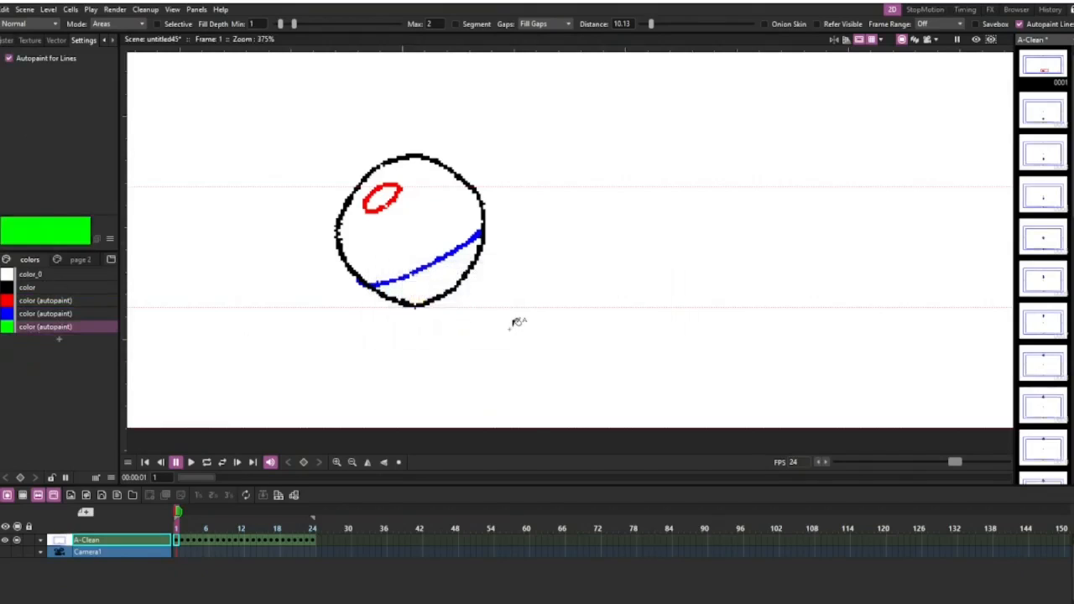
Fill the ball's main area on frame 1 with the base style from palette page 2.
scroll(503, 314, "down", 6)
scroll(339, 363, "up", 2)
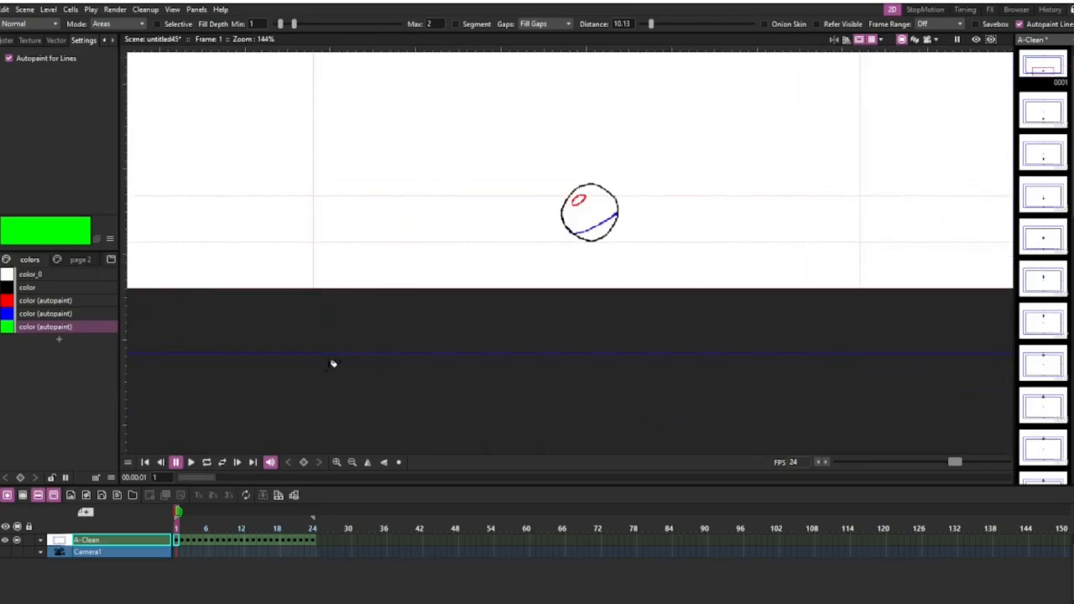
scroll(396, 337, "up", 4)
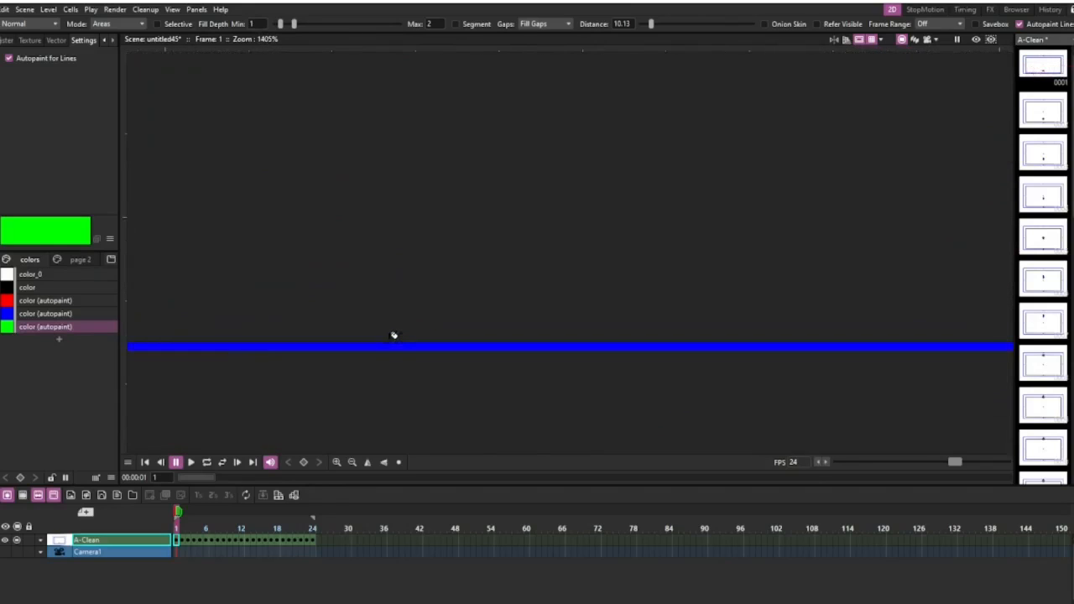
scroll(393, 336, "down", 7)
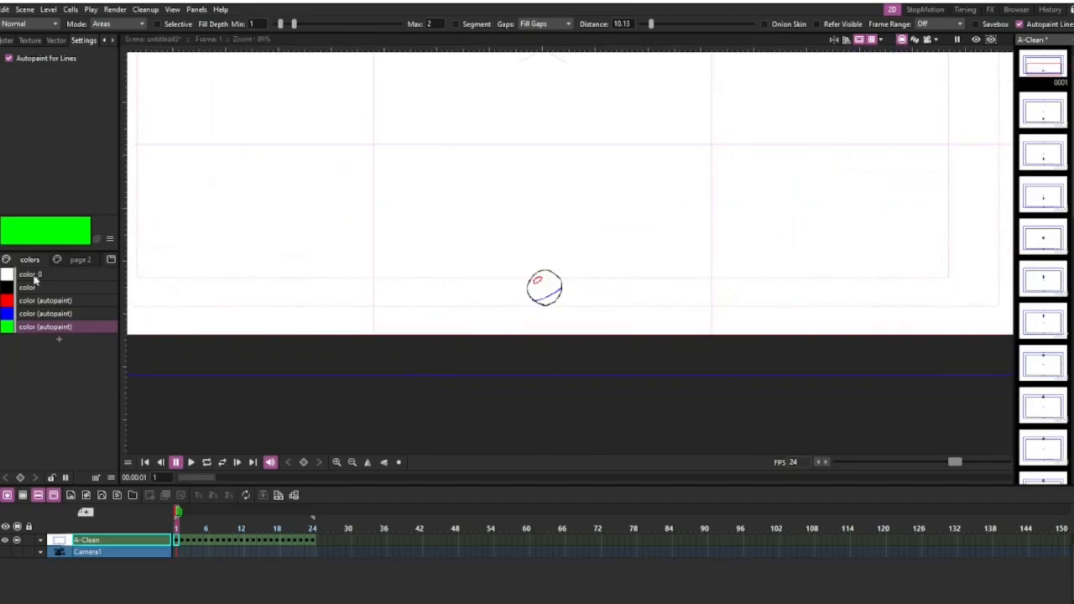
left_click(78, 260)
left_click(55, 273)
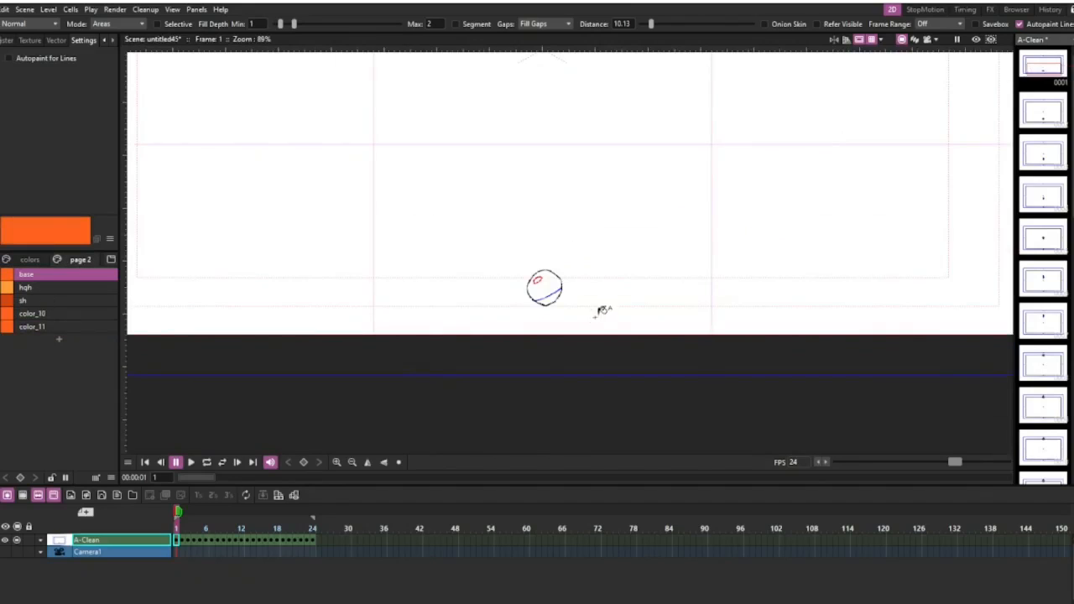
scroll(599, 307, "up", 5)
left_click(551, 277)
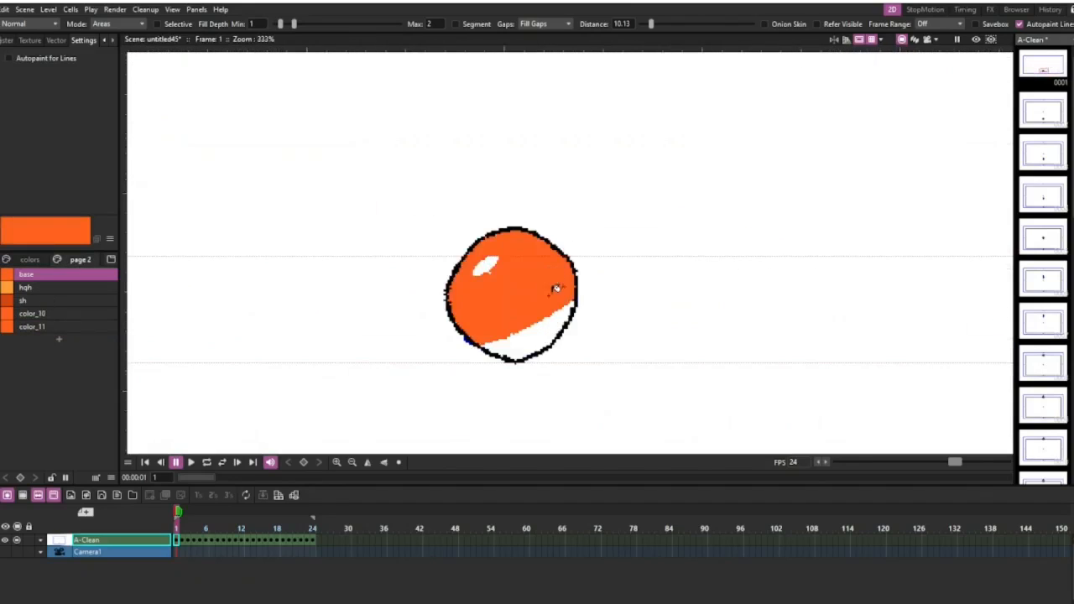
scroll(550, 290, "down", 6)
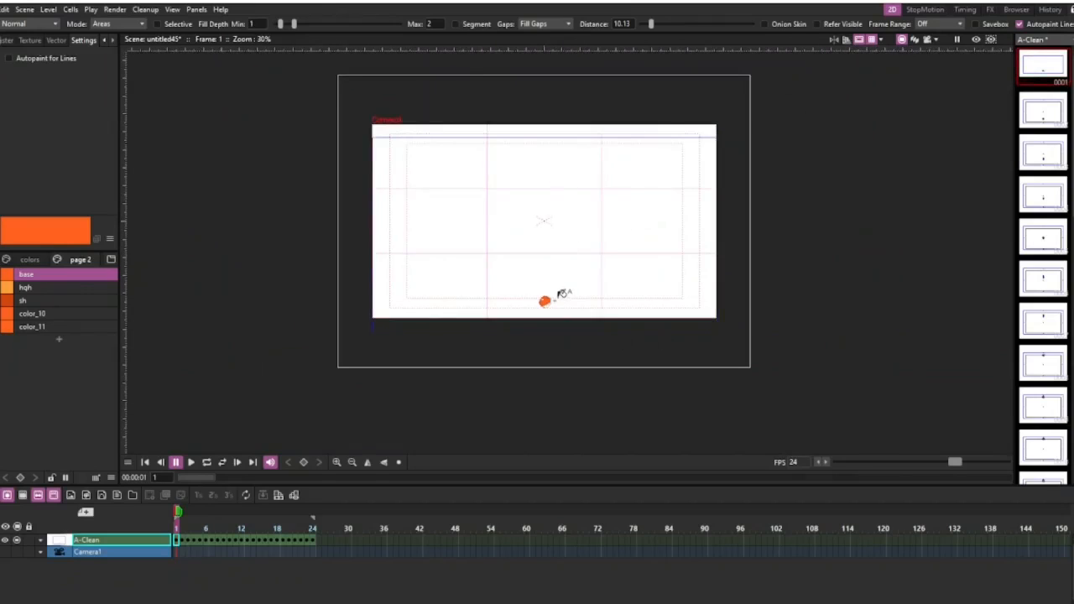
Undo the accidental fill of the area outside the ball on frame 1.
scroll(564, 289, "up", 3)
key("period")
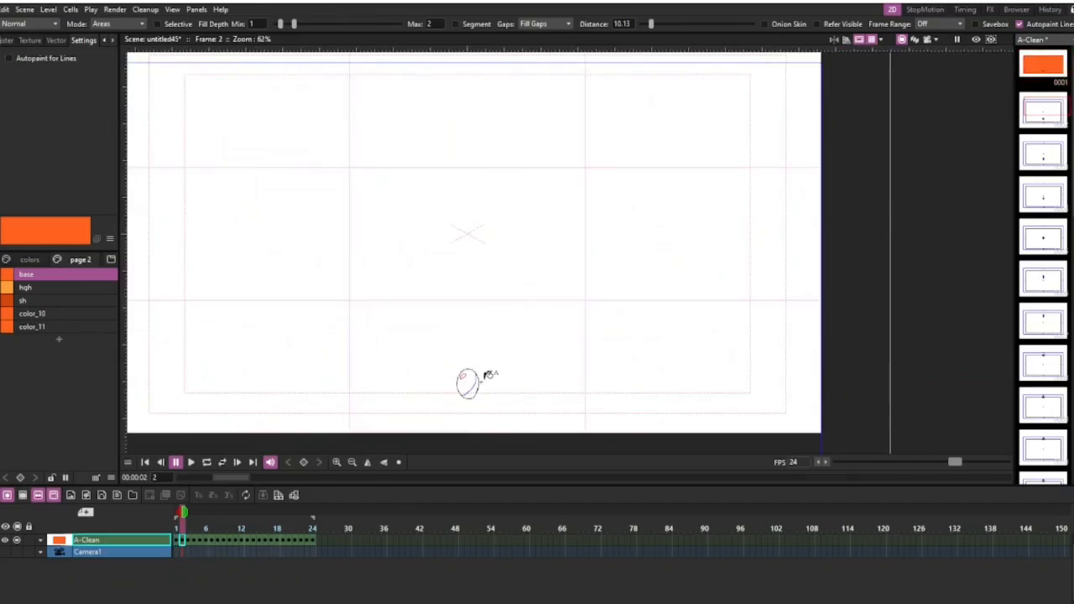
key("comma")
key("ctrl+z")
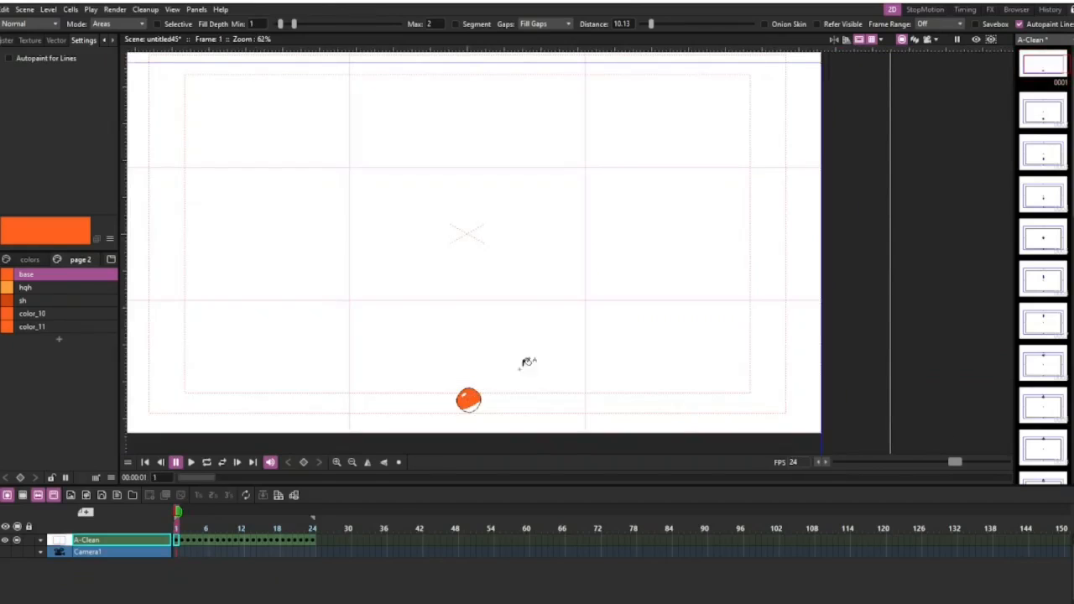
Enable the fill tool's Onion Skin option and fill the main area on frame 2 with base, showing frame 1 as onion skin.
left_click(764, 24)
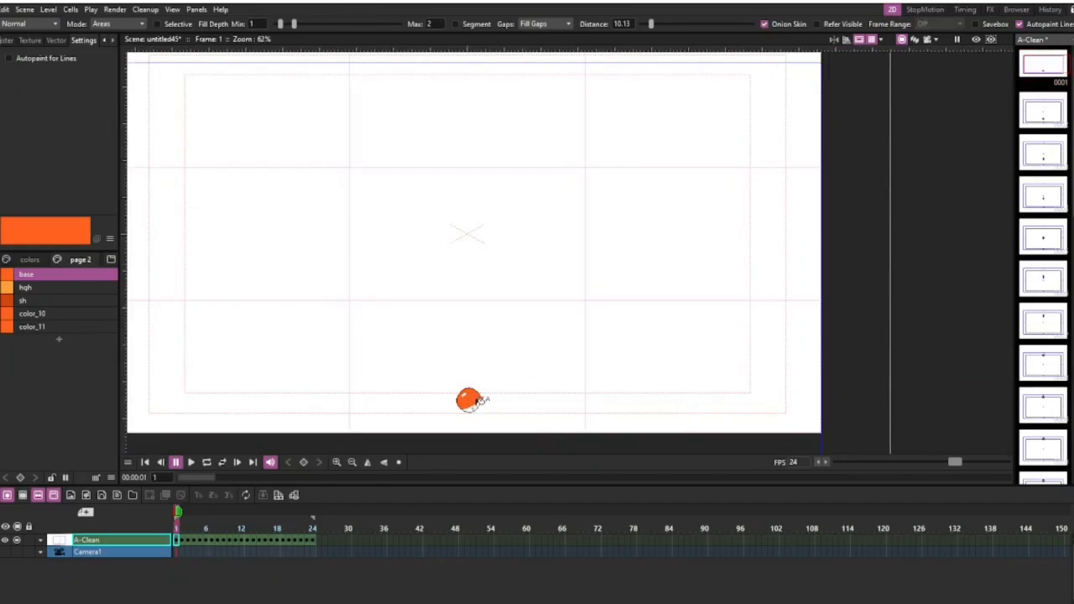
scroll(468, 402, "up", 3)
left_click(180, 518)
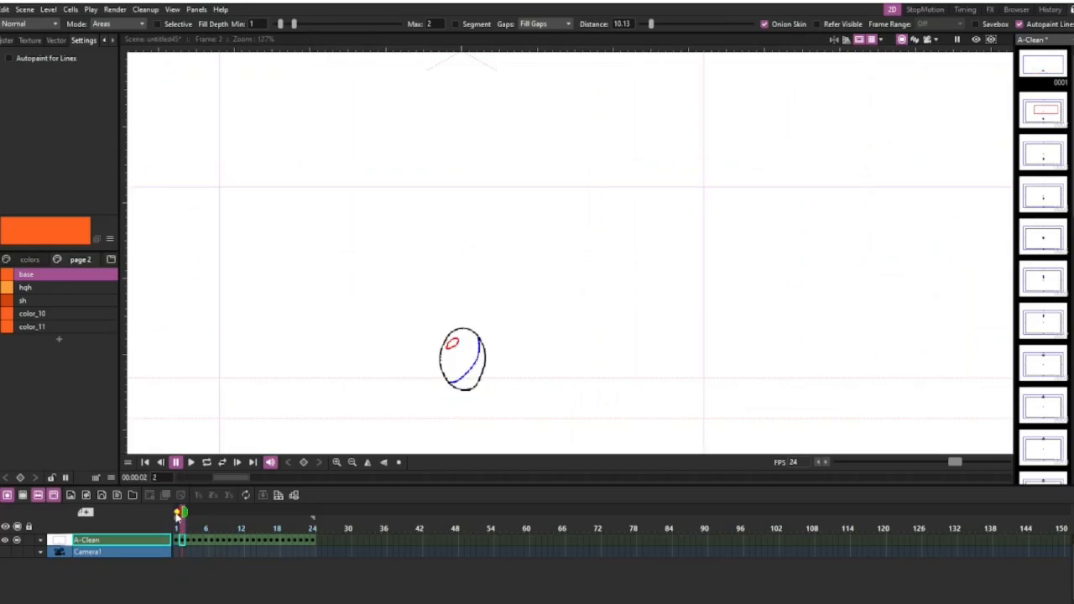
left_click(176, 513)
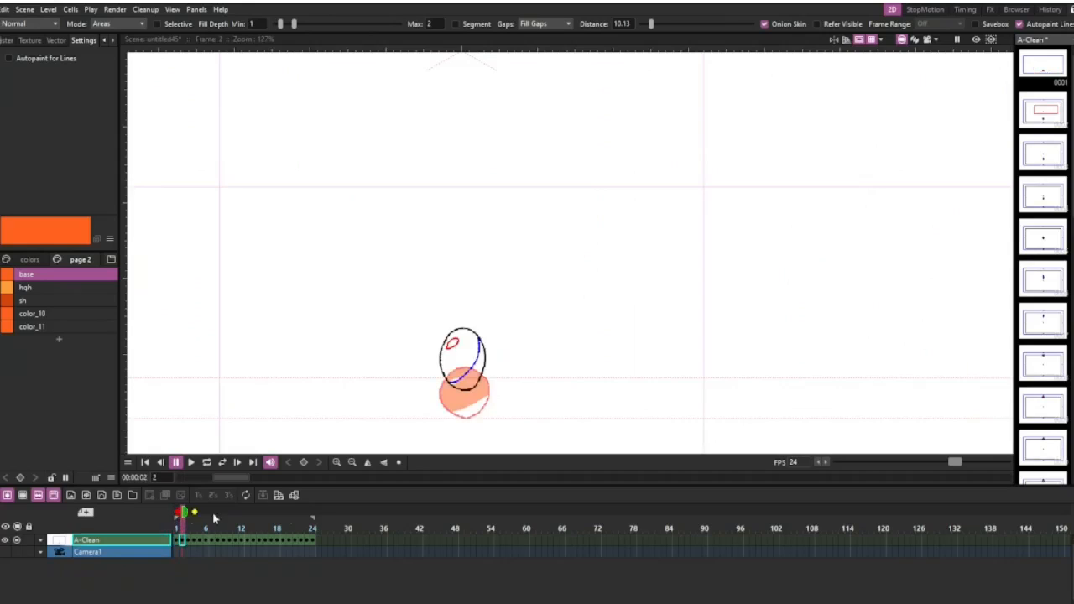
left_click(470, 362)
Turn off the fill tool's Onion Skin option and fill the ball's main area with base on frames 3 to 5.
key("period")
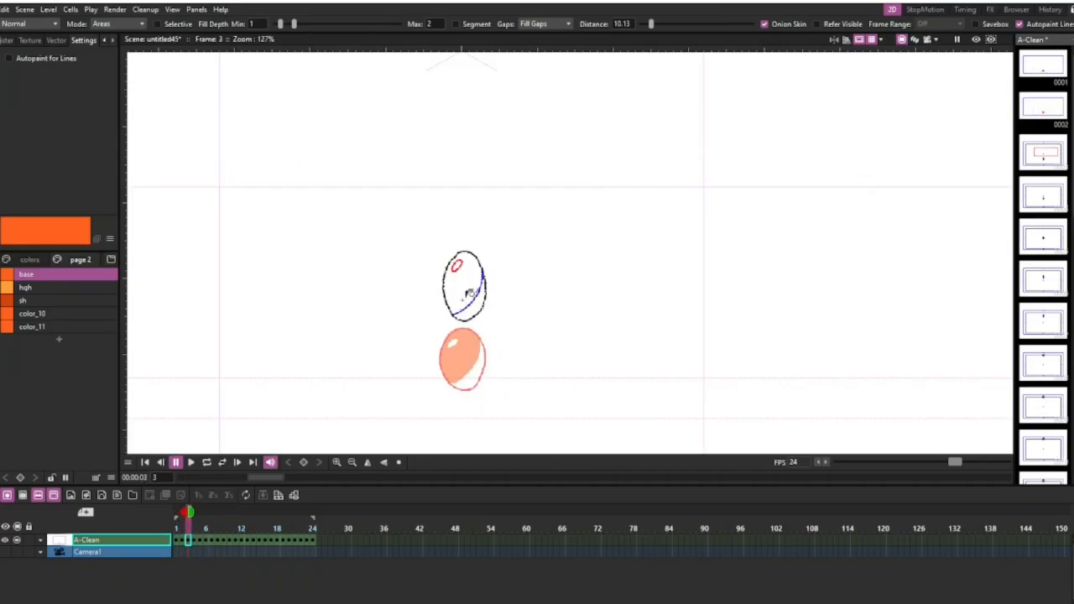
left_click(764, 24)
left_click(477, 287)
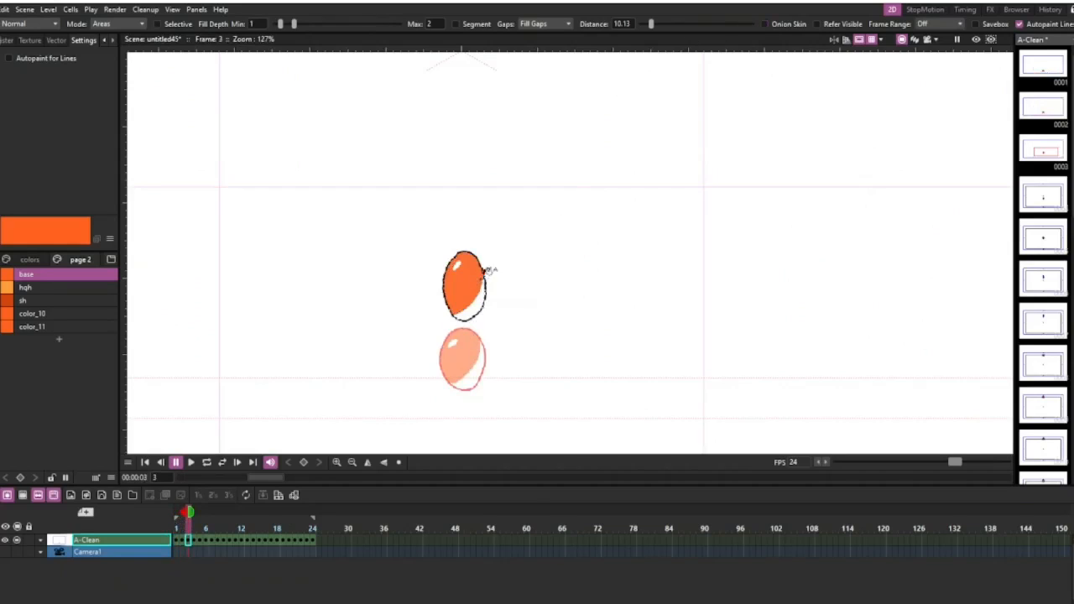
key("period")
left_click(454, 294)
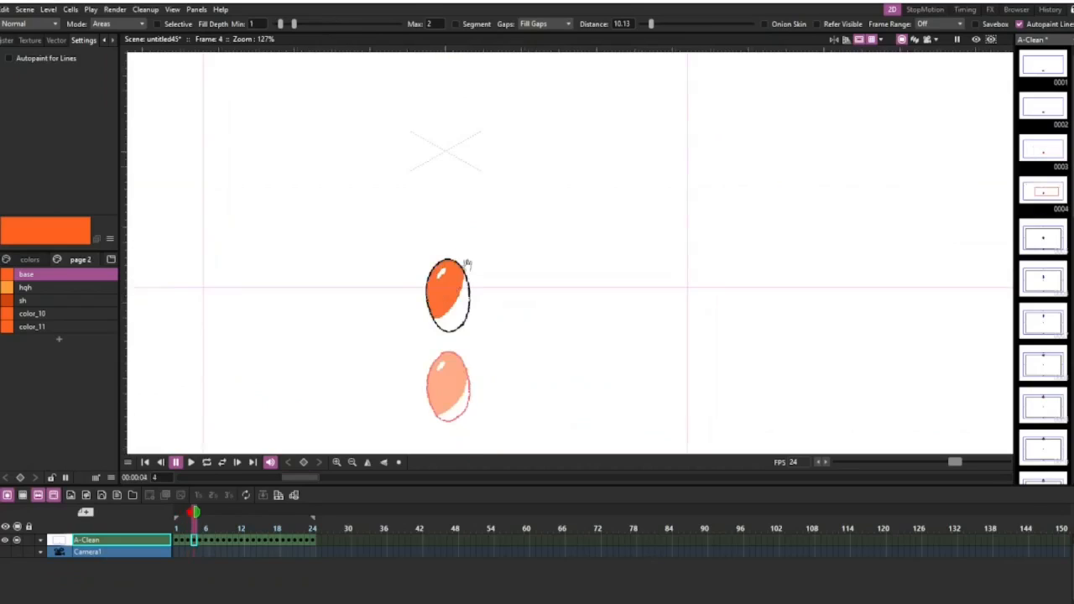
key("period")
left_click(453, 289)
scroll(460, 282, "down", 3)
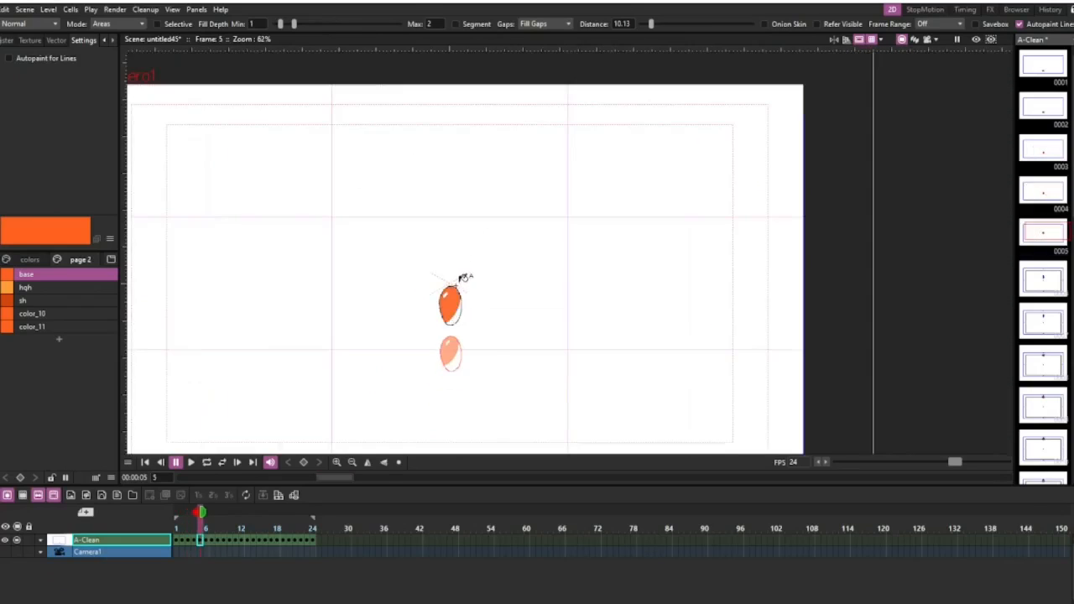
Fill the ball's main area with the base style on frames 6 to 8.
key("period")
left_click(456, 246)
key("period")
left_click(457, 186)
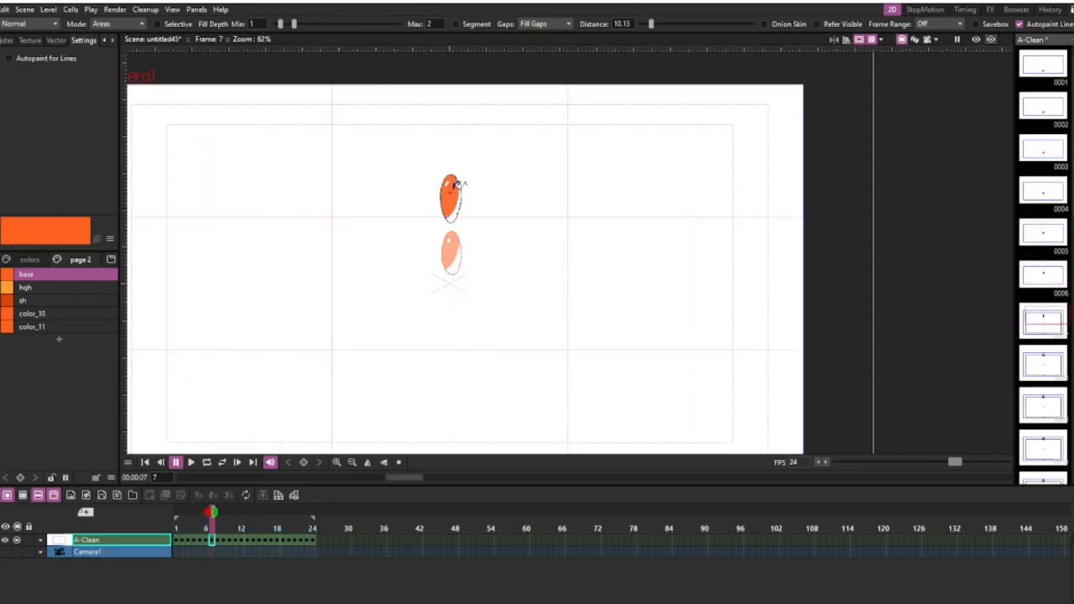
key("period")
left_click(456, 143)
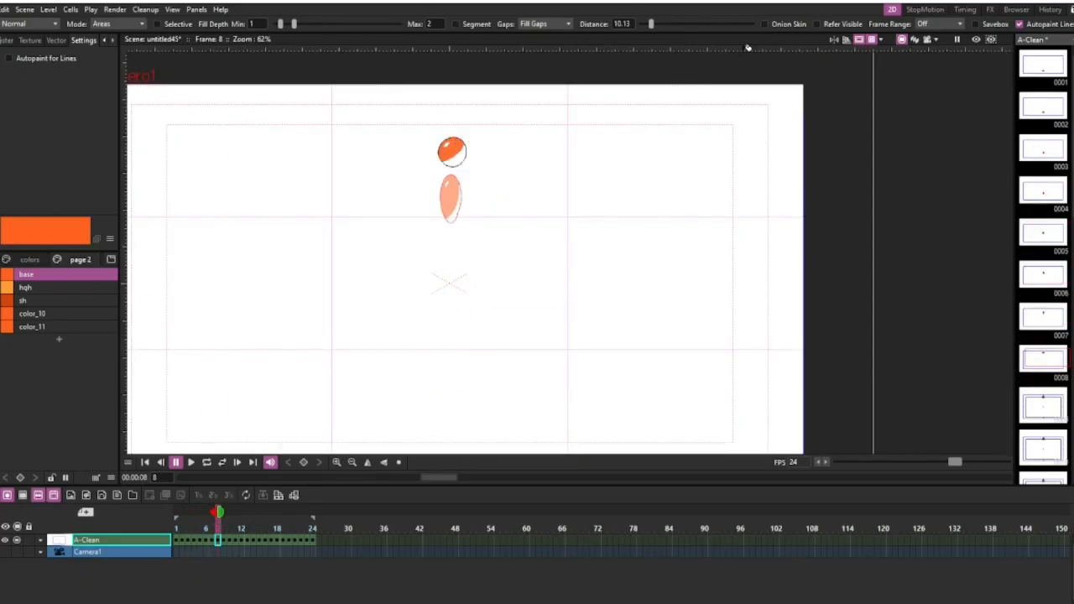
Turn the fill tool's Onion Skin option back on and fill the ball's main area with base on frames 9 to 13.
left_click(764, 24)
scroll(510, 101, "up", 4)
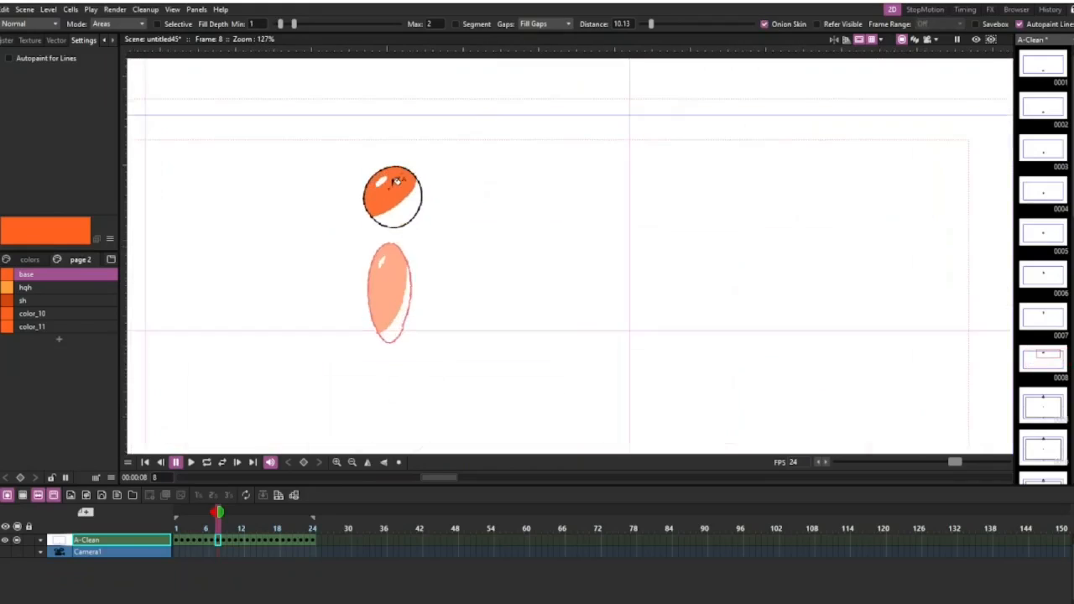
key("period")
key("period")
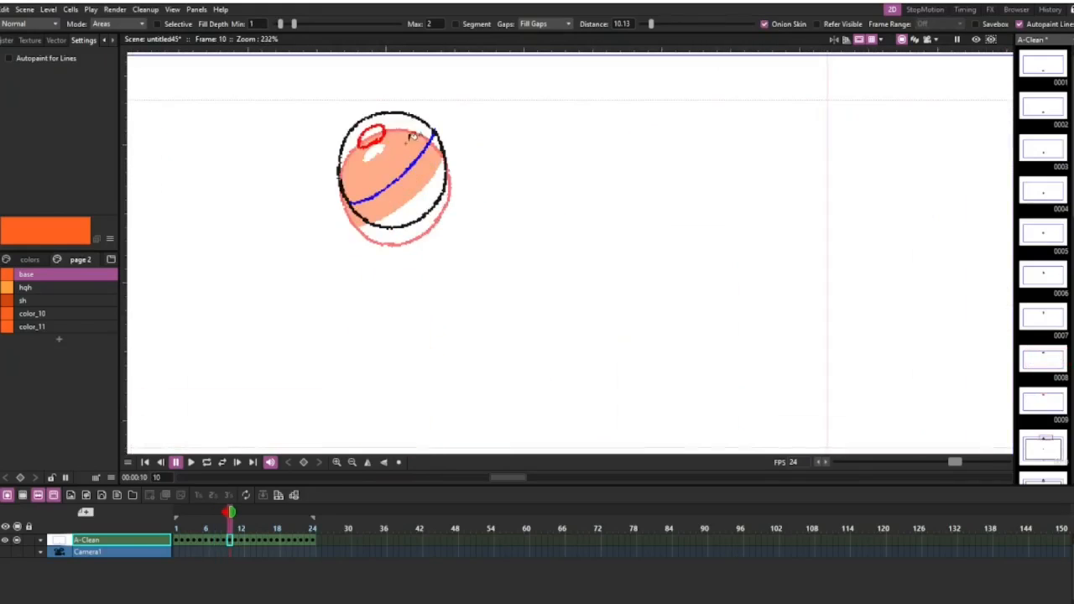
key("period")
left_click(403, 134)
key("period")
left_click(405, 129)
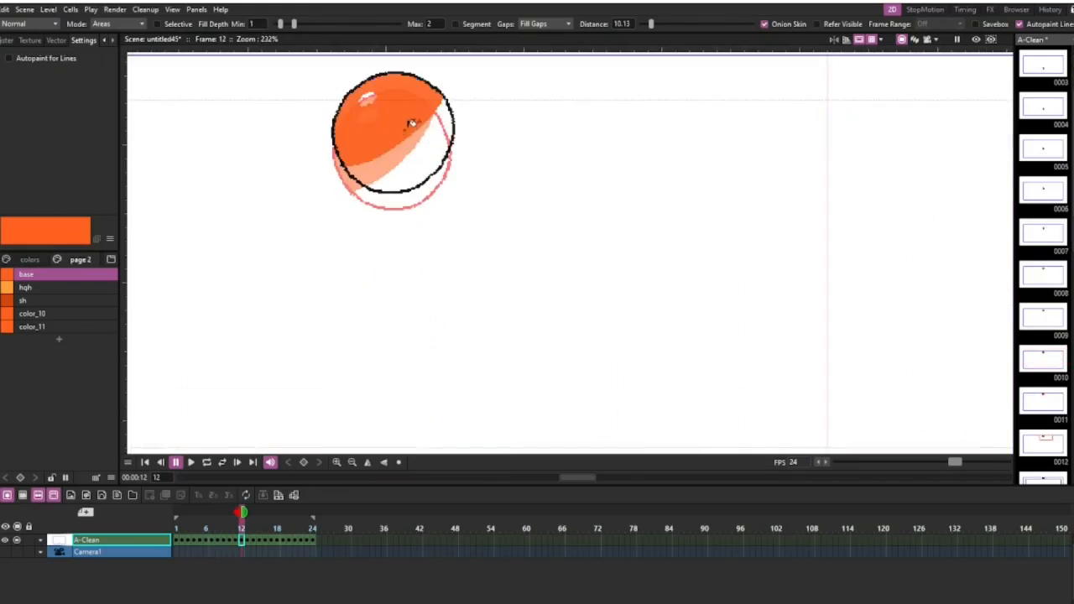
Fill the ball's main area with the base style on frames 14 to 19.
key("period")
left_click(409, 107)
key("period")
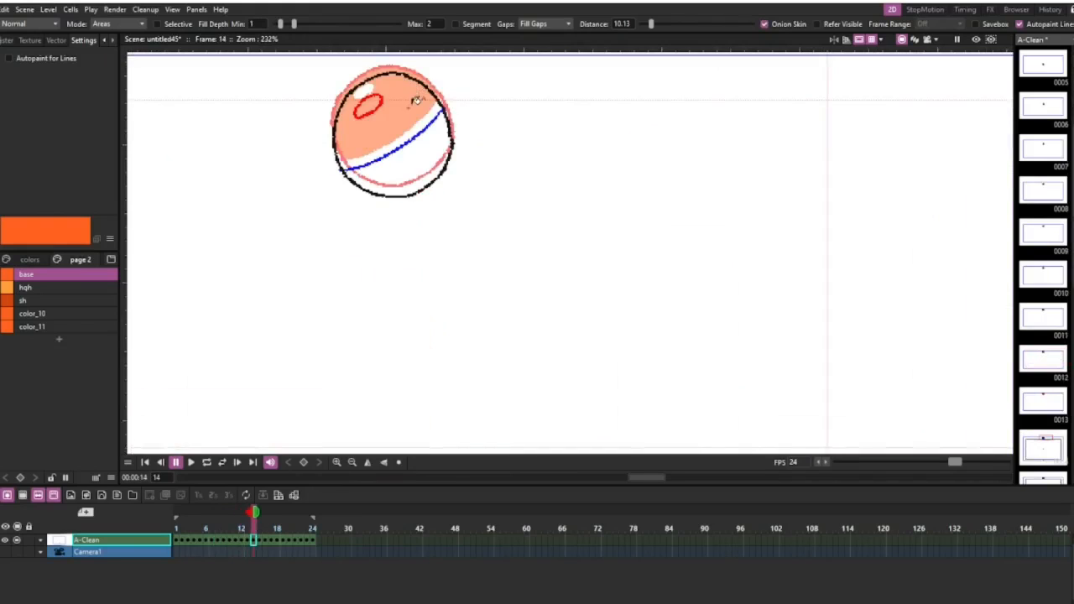
left_click(417, 95)
key("period")
left_click(420, 122)
key("period")
left_click(423, 131)
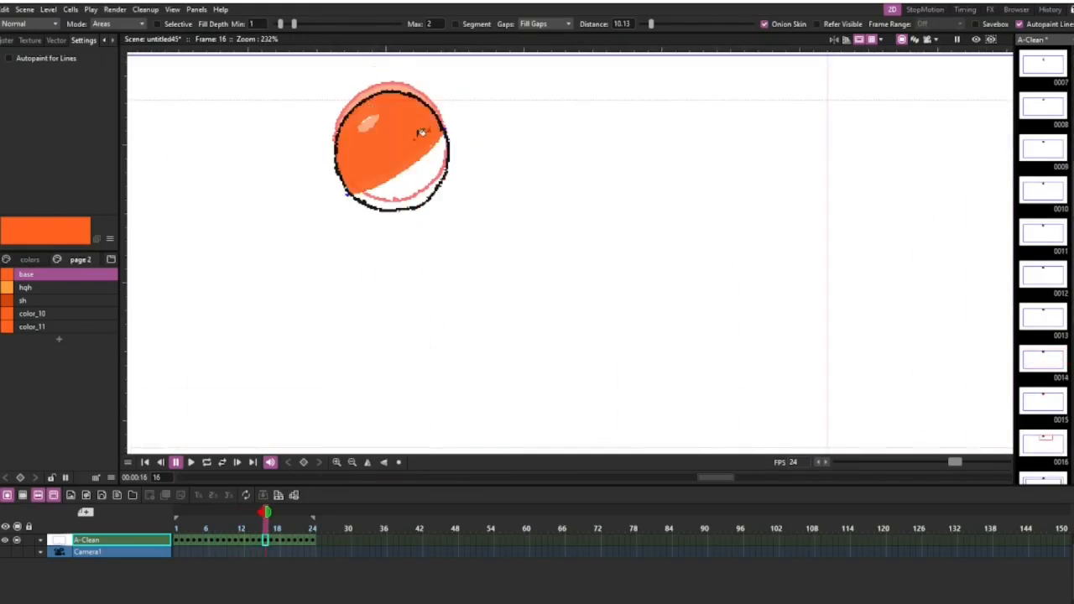
key("period")
left_click(424, 141)
key("period")
left_click(425, 147)
Disable the fill tool's Onion Skin option and fill the ball's main area with base on frames 20 and 21.
key("period")
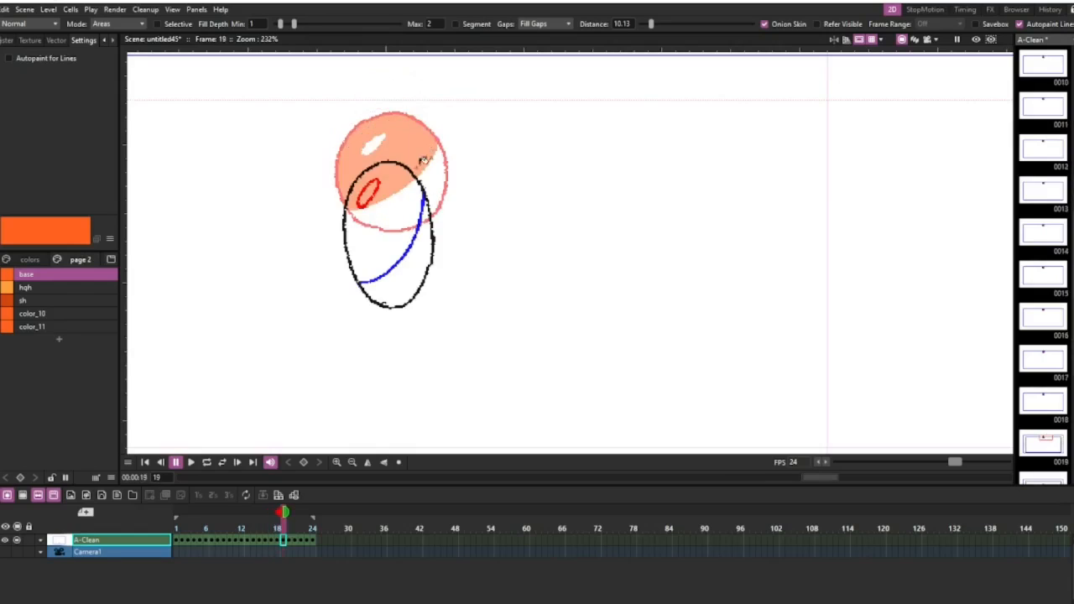
left_click(406, 193)
key("period")
scroll(419, 210, "down", 2)
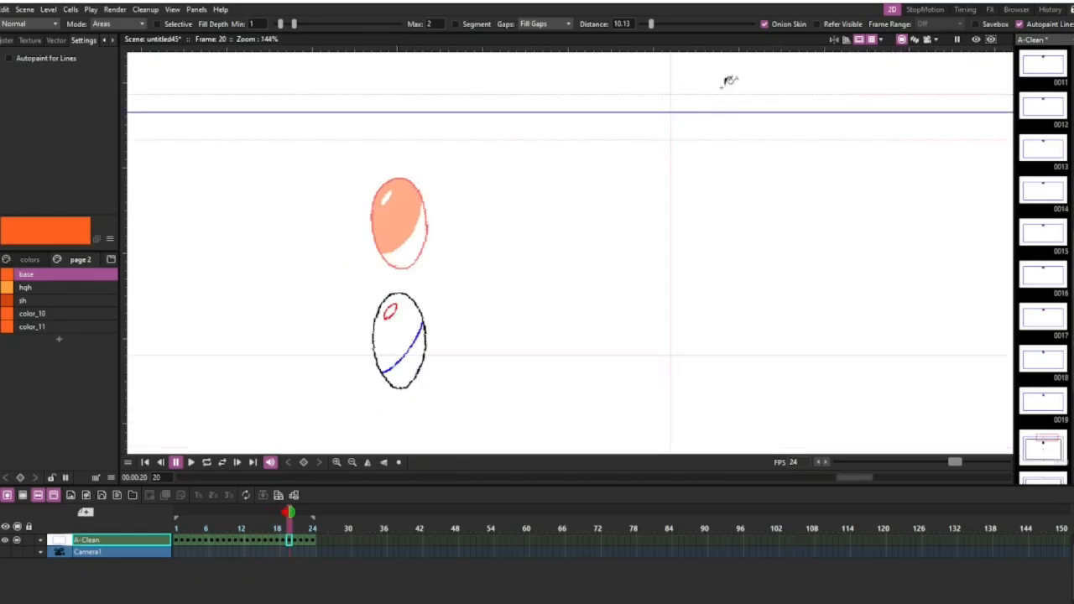
left_click(764, 24)
scroll(451, 204, "down", 3)
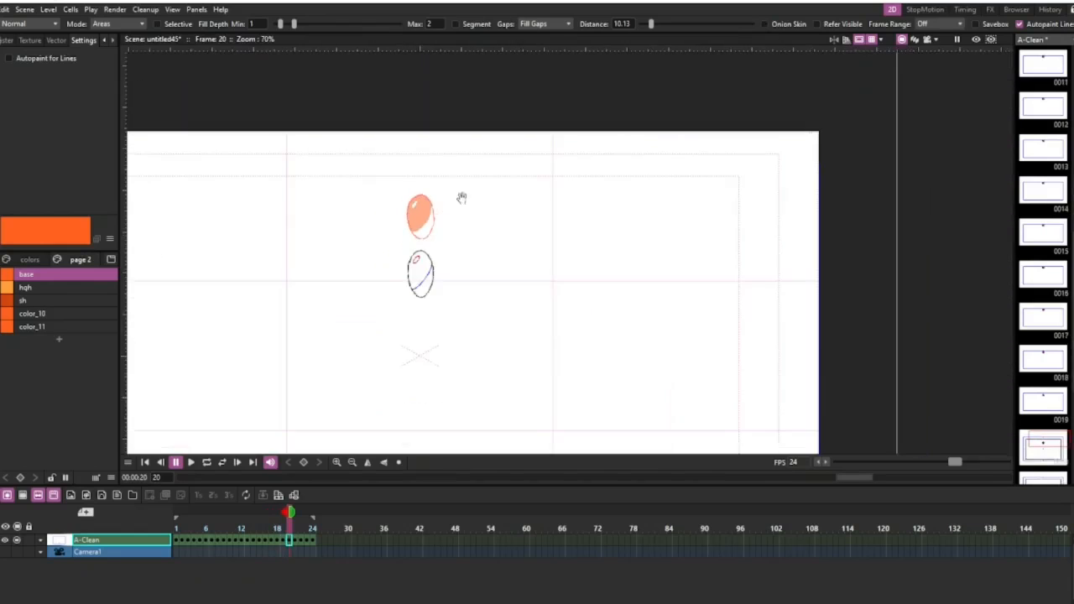
scroll(494, 236, "up", 4)
left_click(491, 238)
scroll(494, 252, "down", 3)
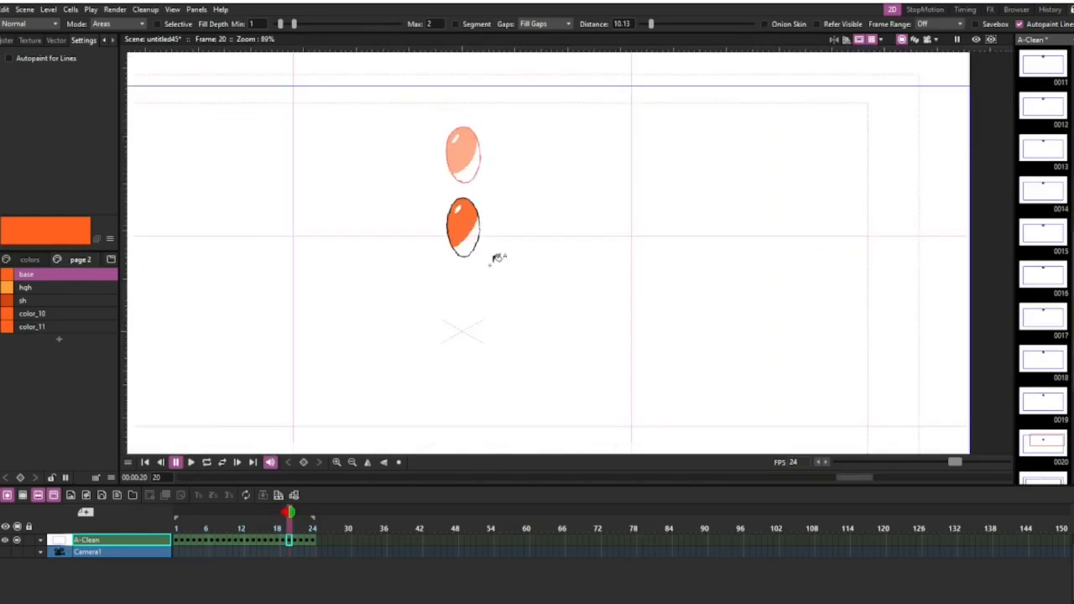
scroll(470, 335, "down", 2)
key("period")
scroll(488, 267, "up", 3)
left_click(495, 231)
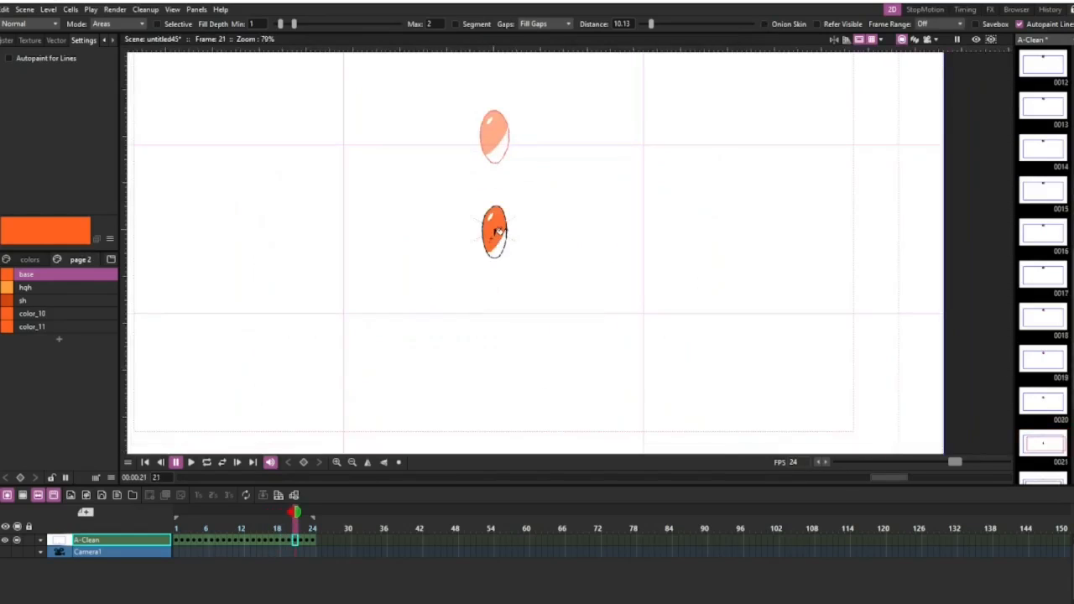
Fill the ball's main area with the base style on frames 22 to 24.
scroll(507, 314, "down", 3)
scroll(501, 309, "up", 2)
key("period")
left_click(486, 252)
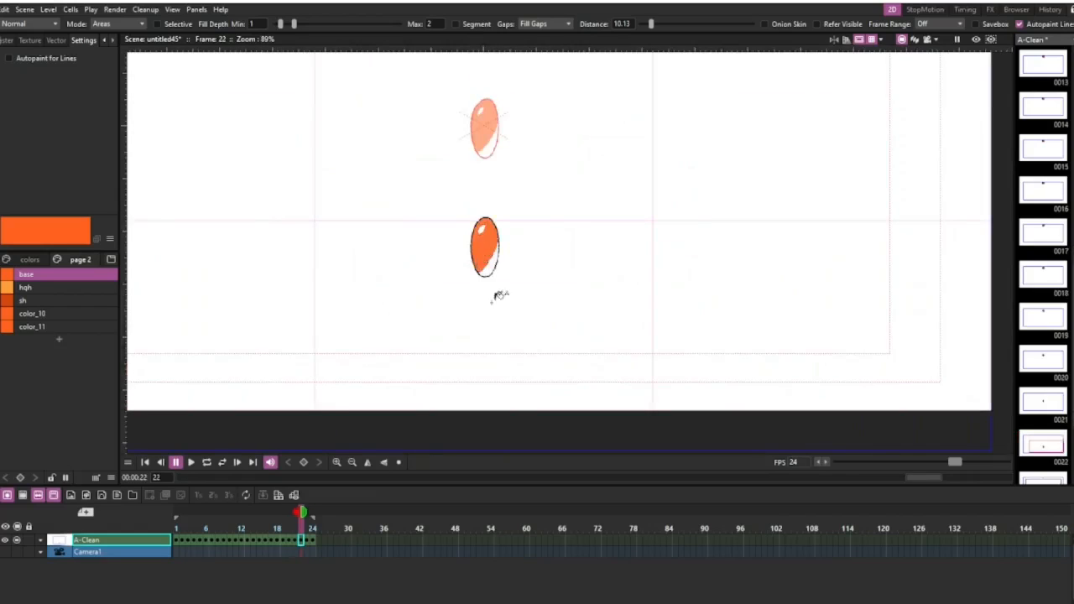
key("period")
left_click(487, 357)
scroll(487, 356, "down", 2)
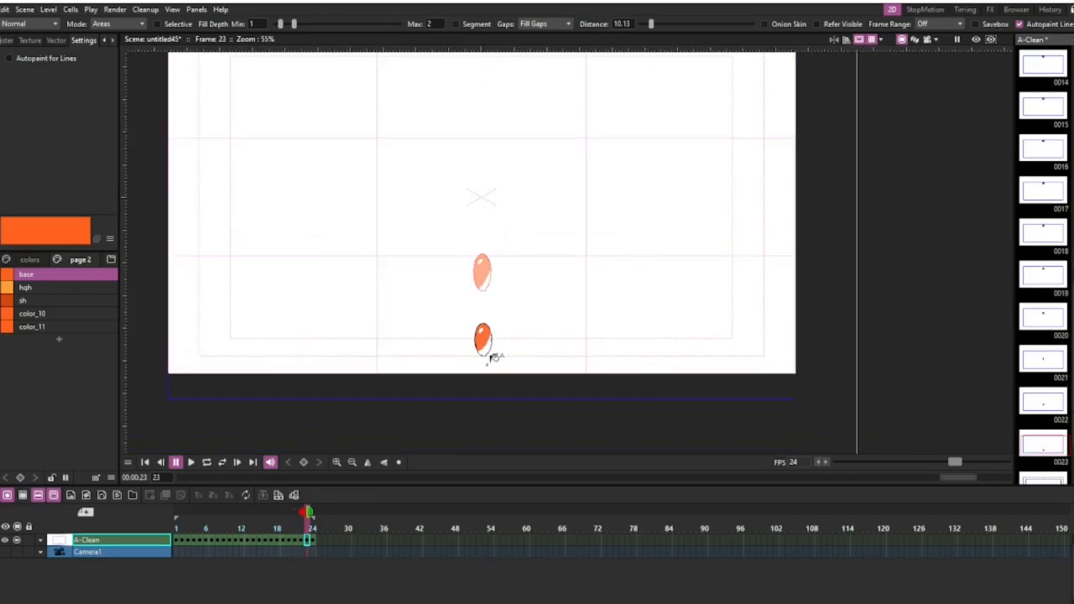
key("period")
scroll(486, 344, "up", 3)
scroll(488, 343, "up", 1)
left_click(533, 339)
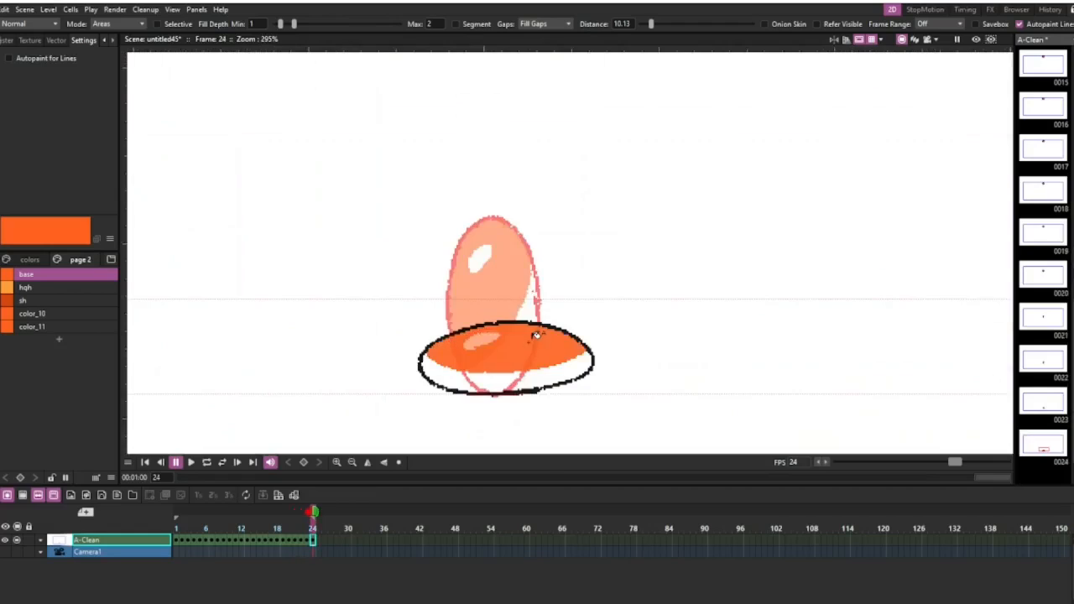
Fill the ball's lower shadow area on frame 24 with the sh style, keeping the fill tool's Onion Skin option off.
scroll(534, 339, "down", 3)
scroll(520, 344, "up", 2)
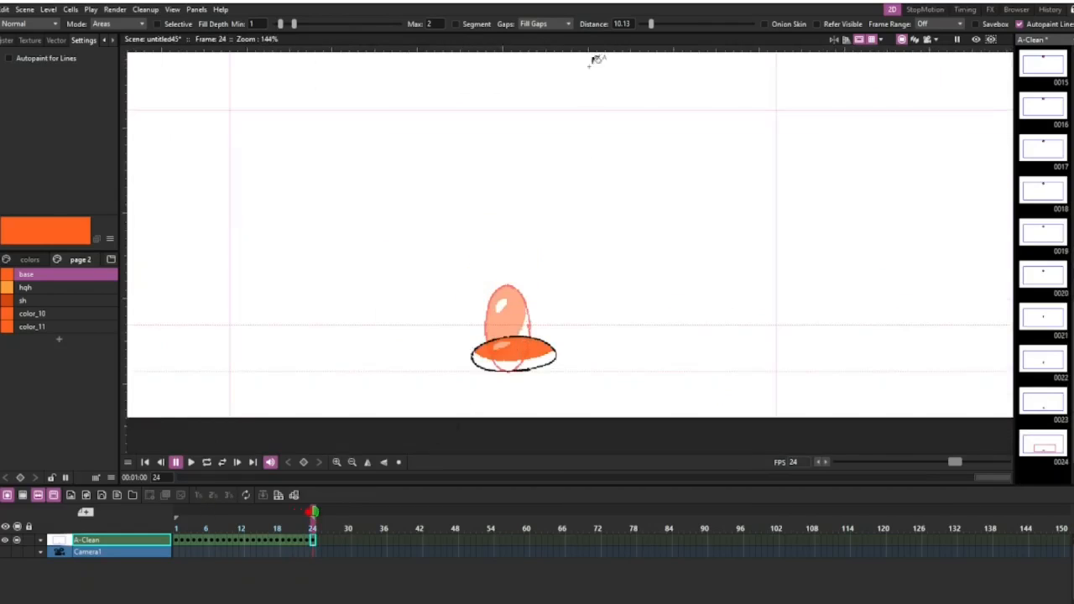
left_click(763, 23)
scroll(527, 362, "up", 3)
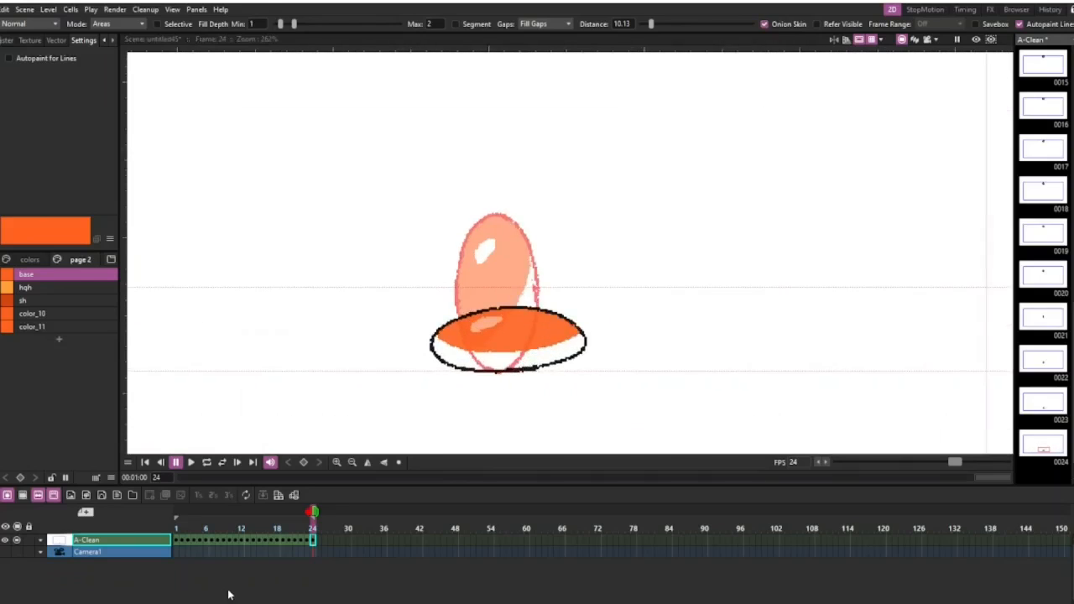
left_click(73, 302)
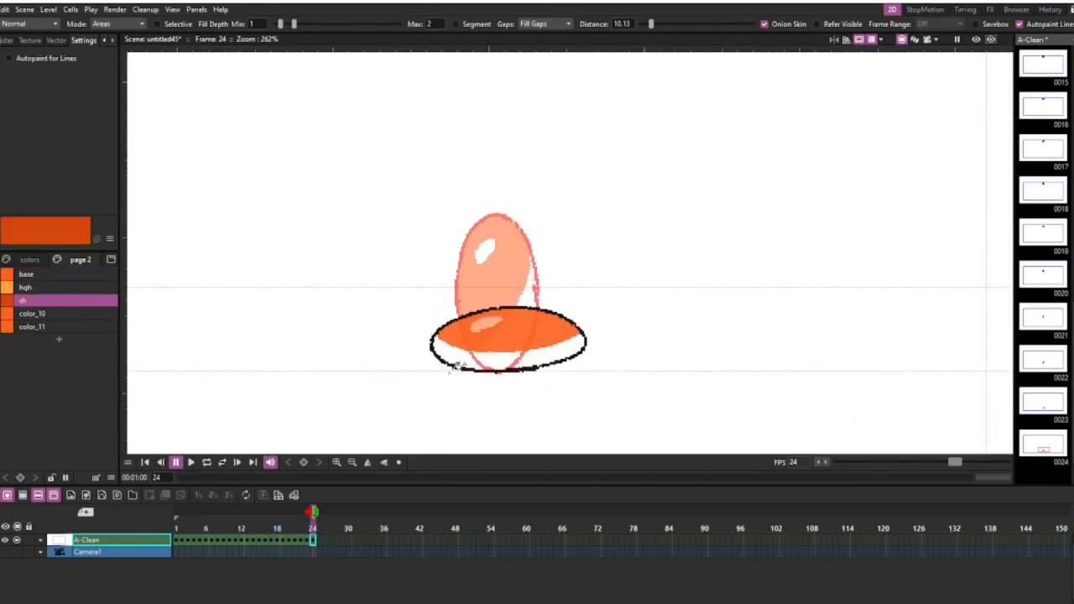
left_click(764, 24)
left_click(546, 353)
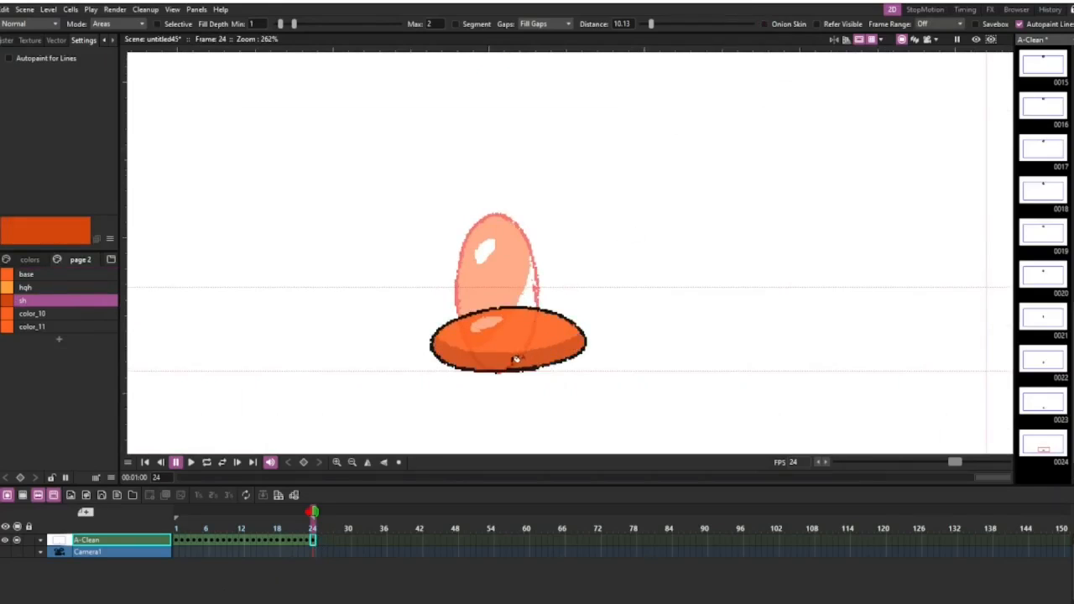
With the fill tool's Onion Skin option on and the next frame onion-skinned, fill the shadow area on frame 23 with sh.
key("comma")
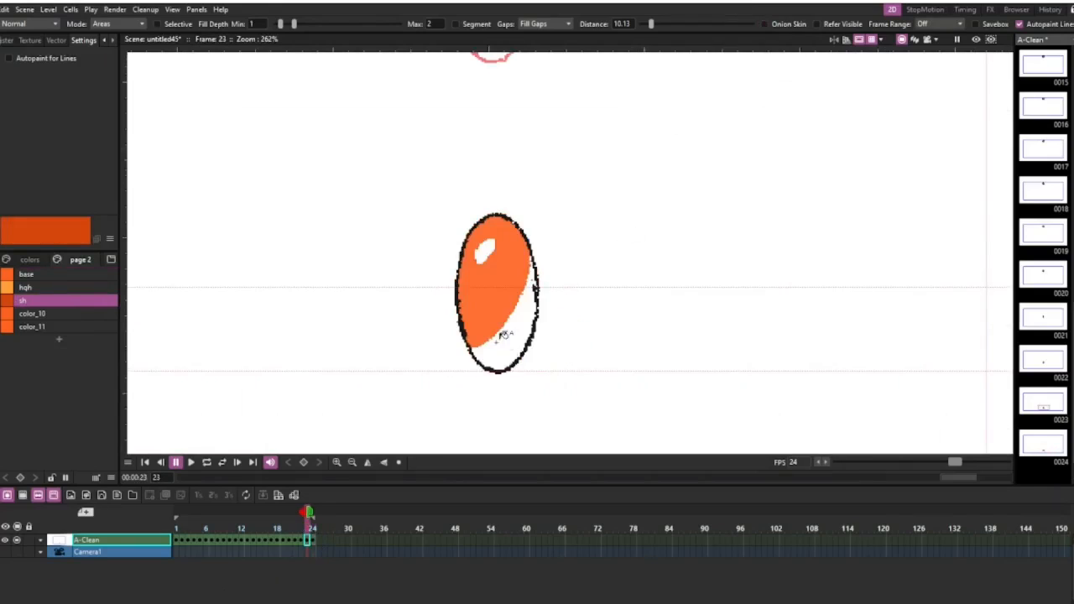
left_click(763, 23)
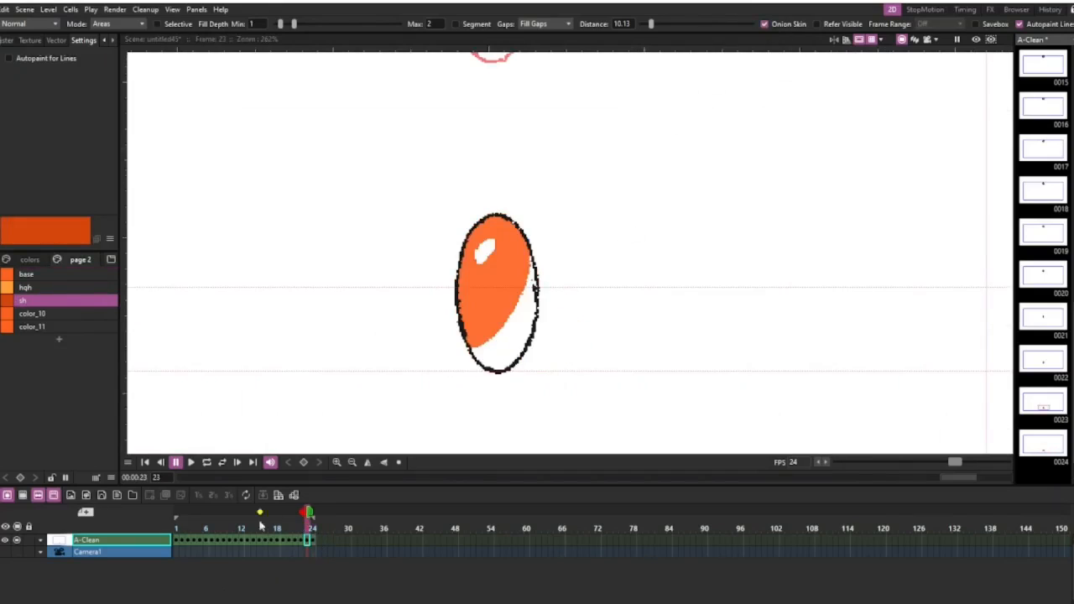
left_click(312, 512)
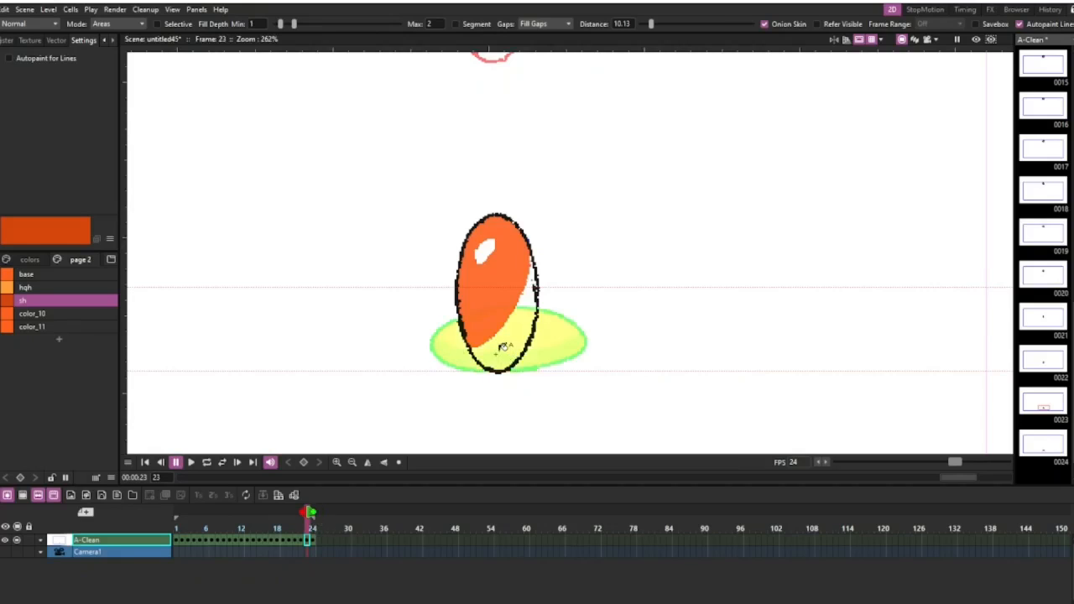
left_click(506, 359)
Disable the fill tool's Onion Skin option and fill the ball's shadow area with sh on frames 22 and 21.
key("comma")
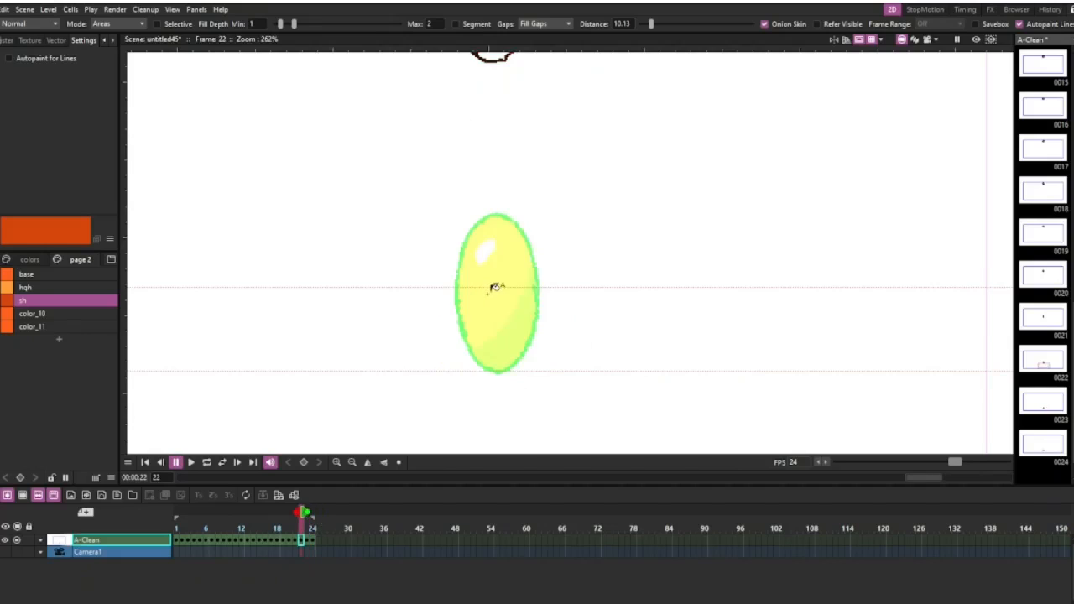
scroll(428, 261, "down", 1)
scroll(428, 261, "down", 5)
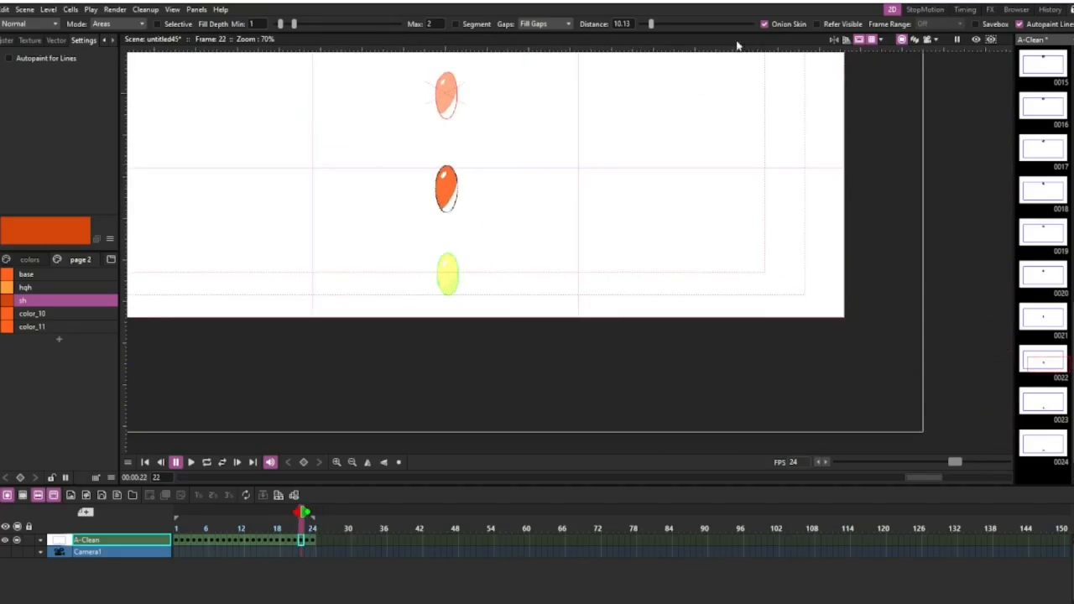
left_click(765, 23)
left_click_drag(377, 243, 428, 349)
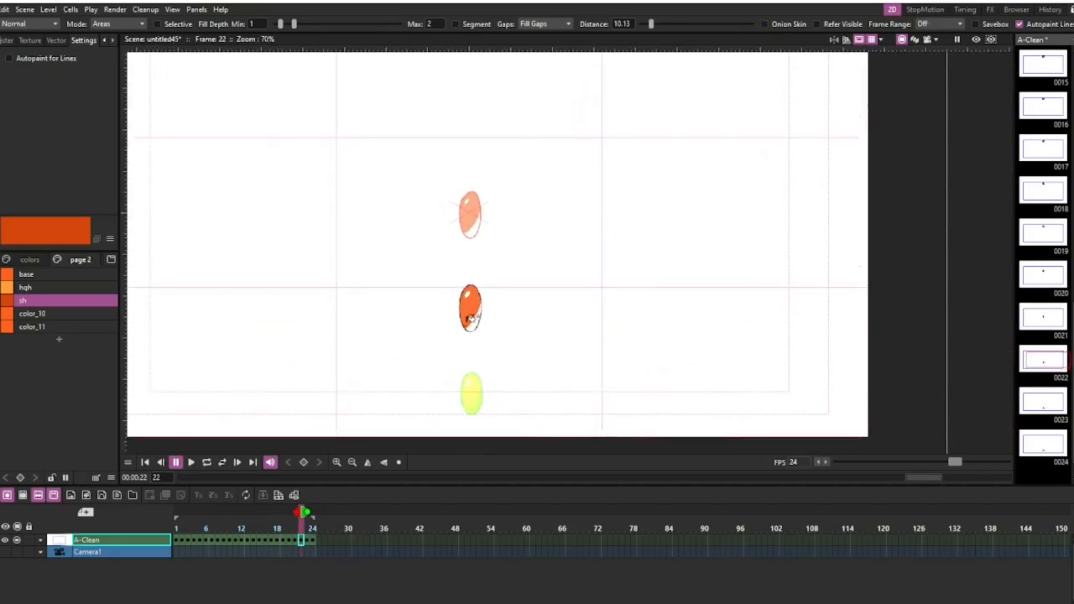
left_click(475, 325)
key("Left")
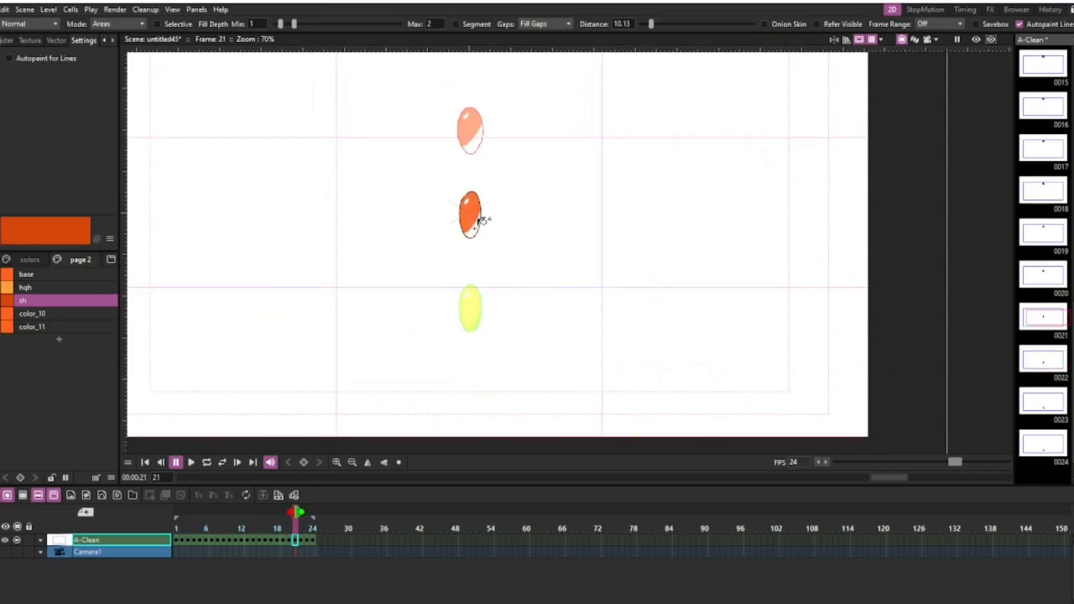
left_click(477, 227)
Fill the ball's shadow area with sh on frame 20 and undo the accidental fill of the background.
left_click_drag(472, 220, 466, 342)
key("Left")
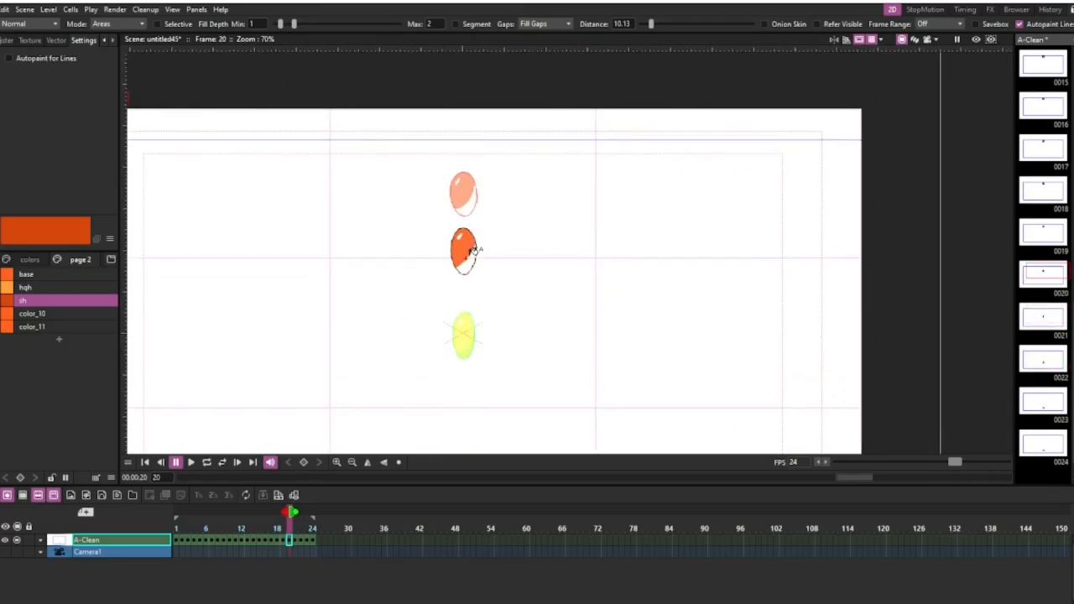
left_click(475, 256)
left_click(472, 212)
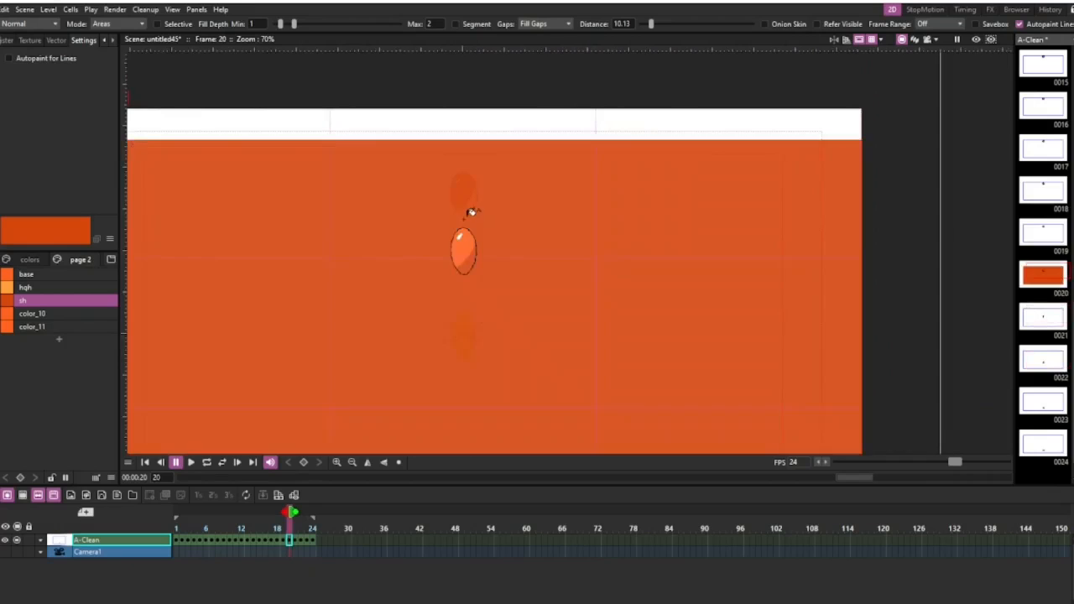
key("ctrl+z")
Fill the ball's shadow area with the sh style on frames 19 and 18.
key("Left")
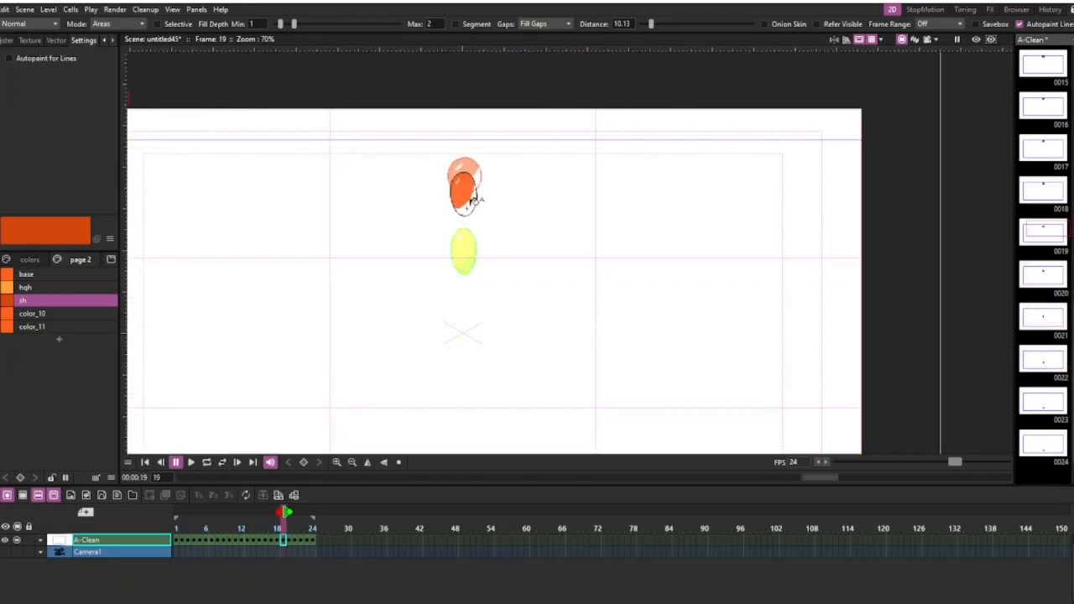
left_click_drag(437, 288, 410, 378)
key("Left")
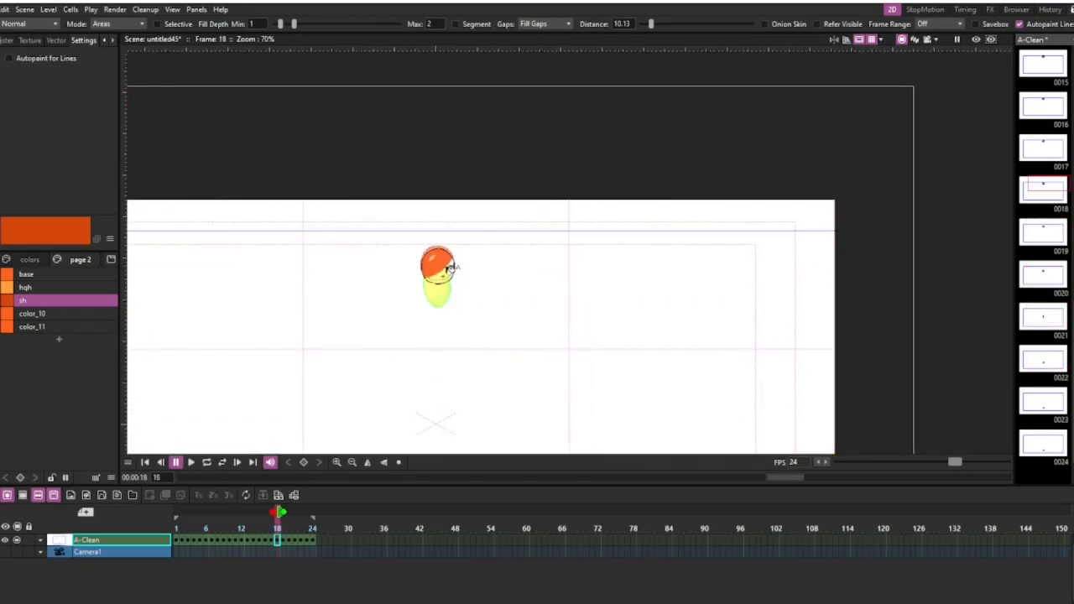
scroll(449, 266, "up", 5)
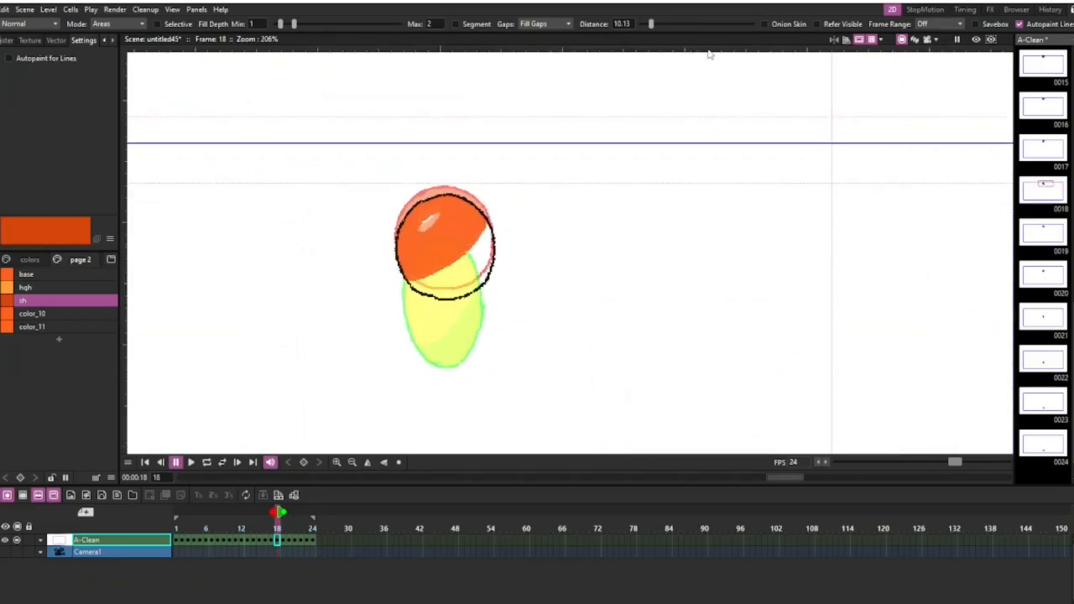
left_click(485, 255)
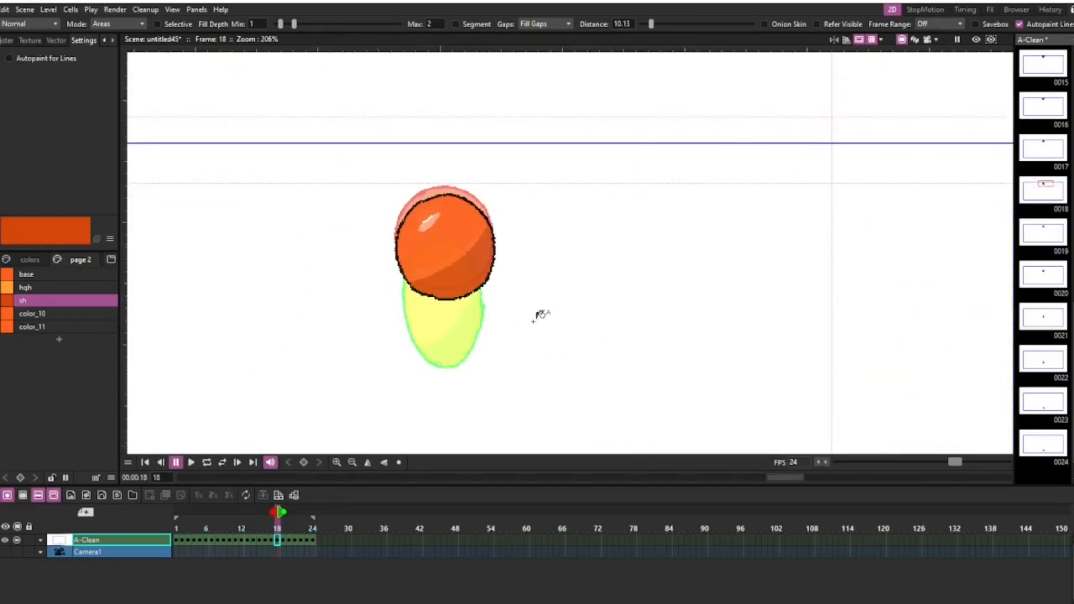
Turn the fill tool's Onion Skin option back on, and call up and cancel saving the scene.
left_click(764, 24)
key("ctrl+s")
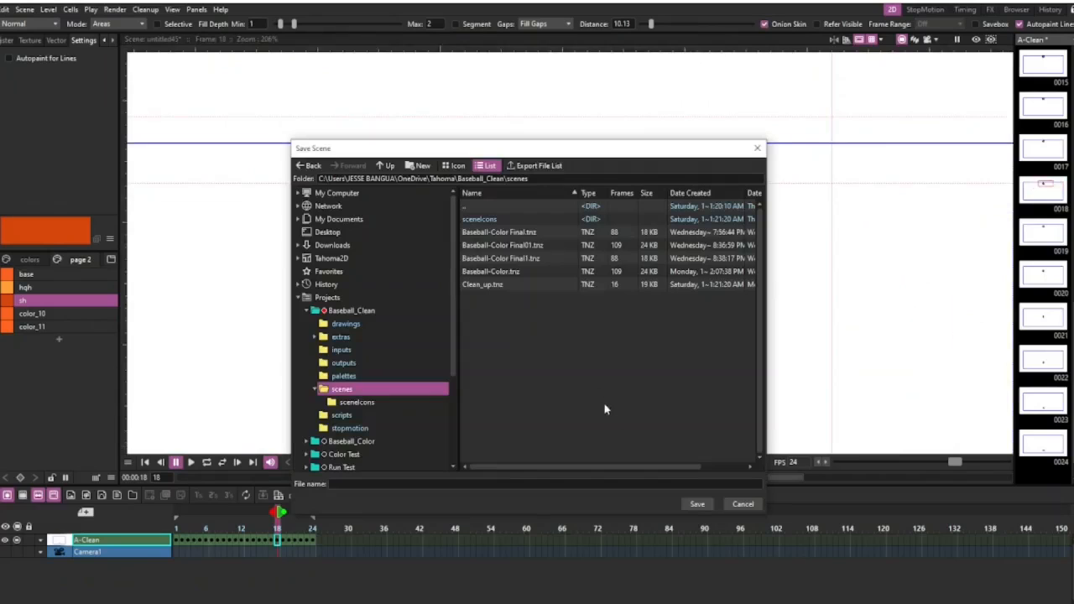
left_click(742, 504)
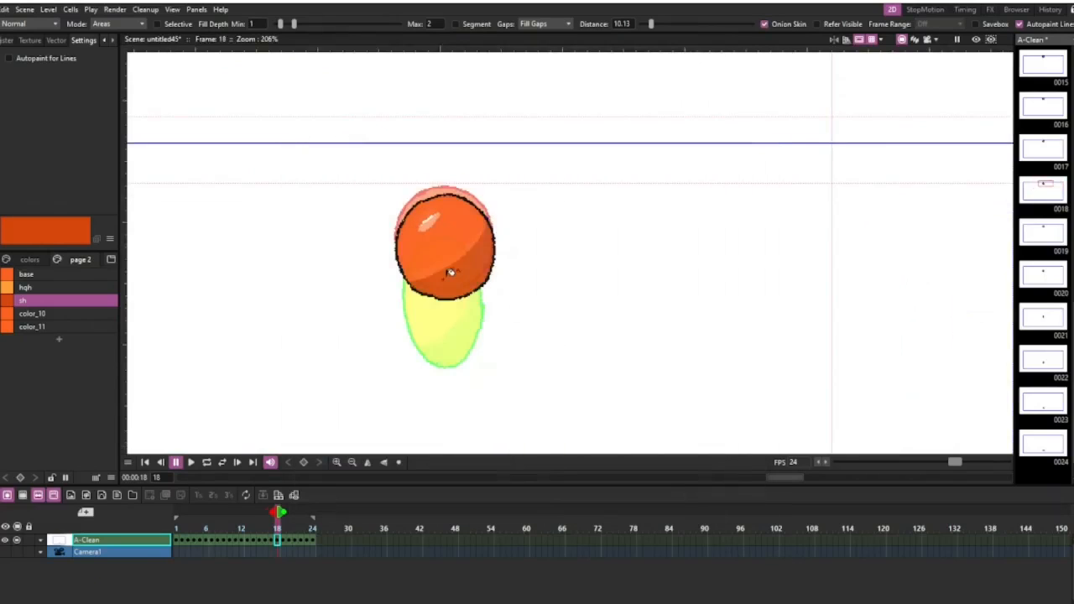
Fill the ball's shadow area with sh frame by frame from frame 17 back to frame 14.
key("comma")
key("comma")
left_click(466, 252)
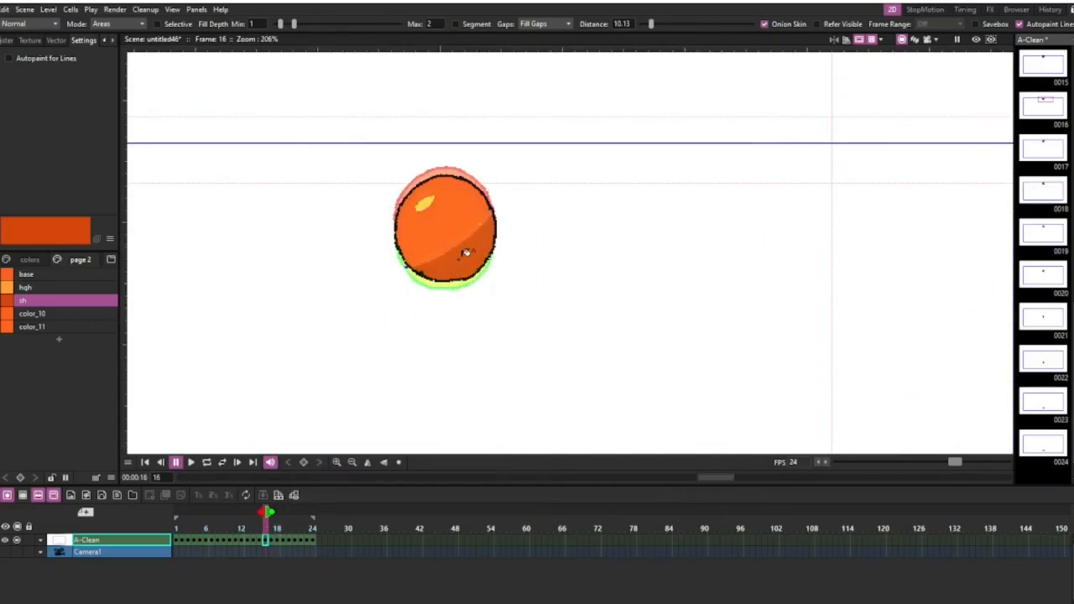
key("comma")
left_click(465, 243)
Fill the ball's shadow area with the sh style on frames 13, 12 and 11.
key("comma")
left_click(463, 232)
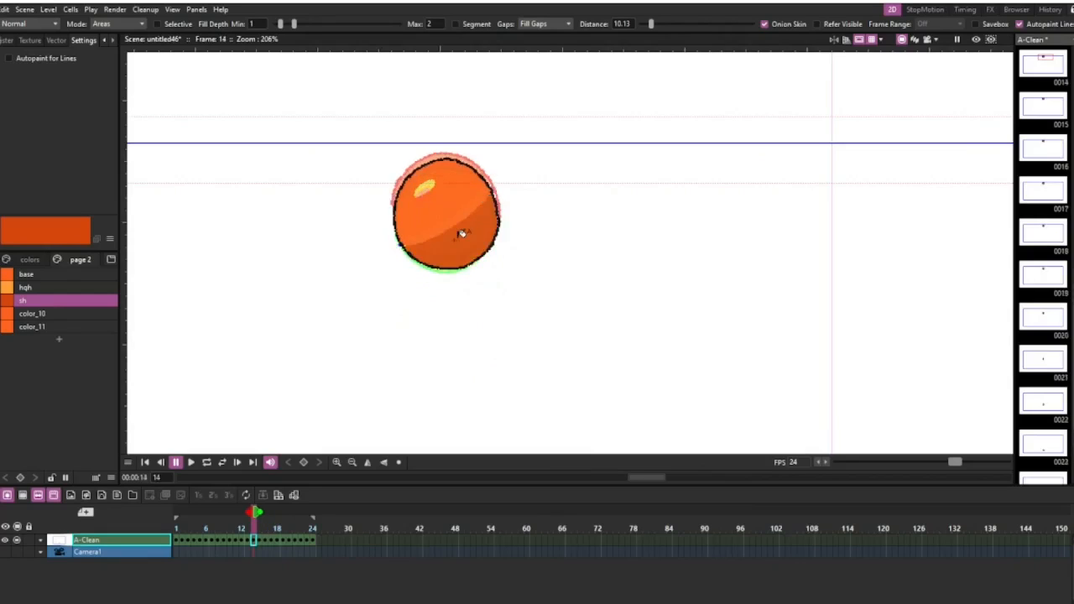
key("comma")
left_click(454, 224)
key("comma")
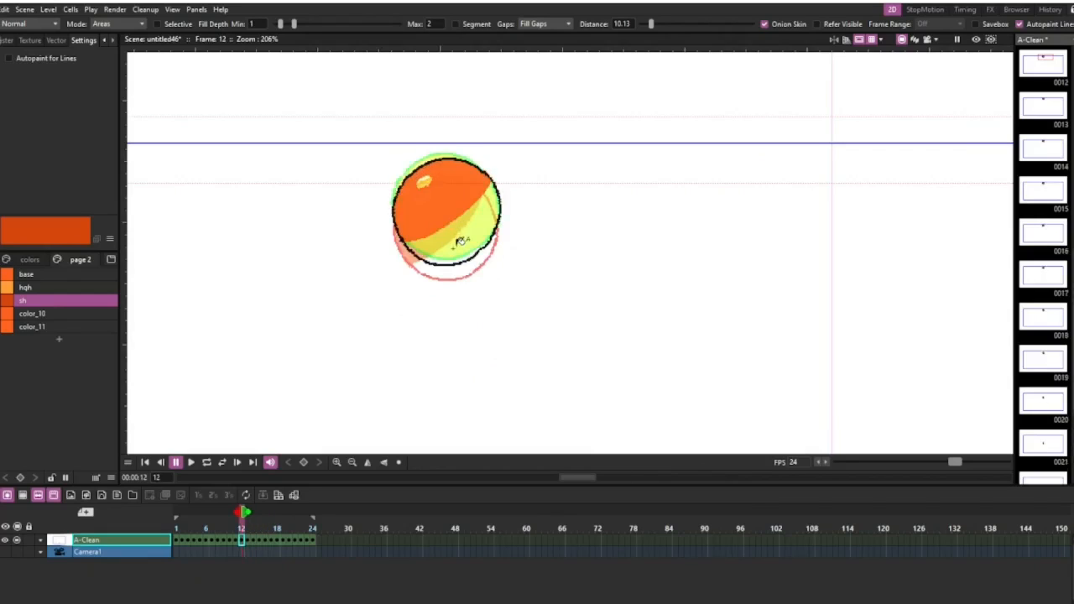
left_click(464, 242)
Fill the ball's shadow area with the sh style on frames 10, 9 and 8.
key("comma")
left_click(473, 249)
key("comma")
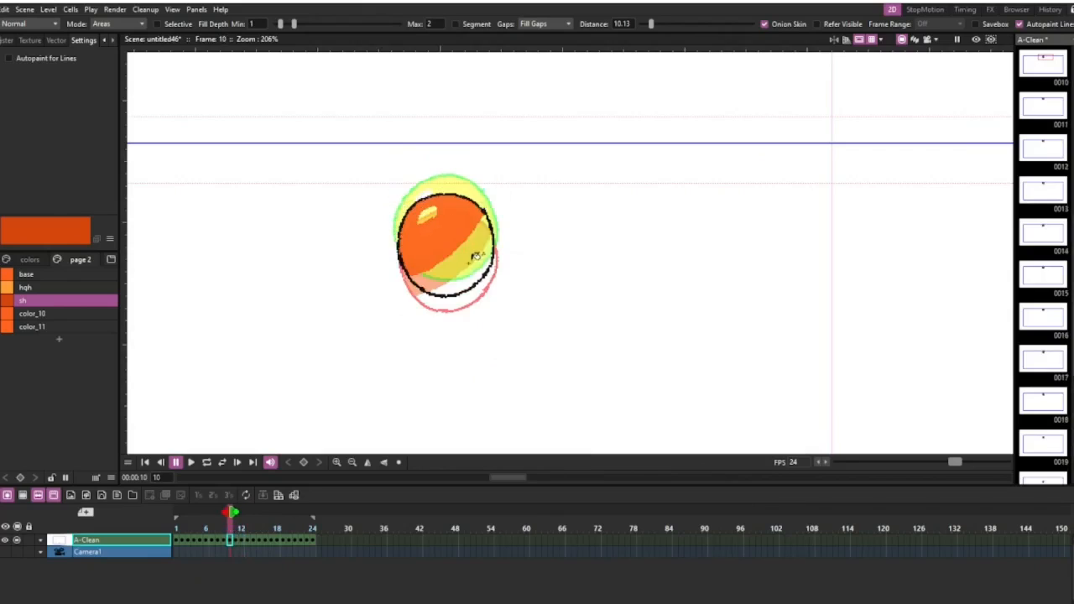
key("comma")
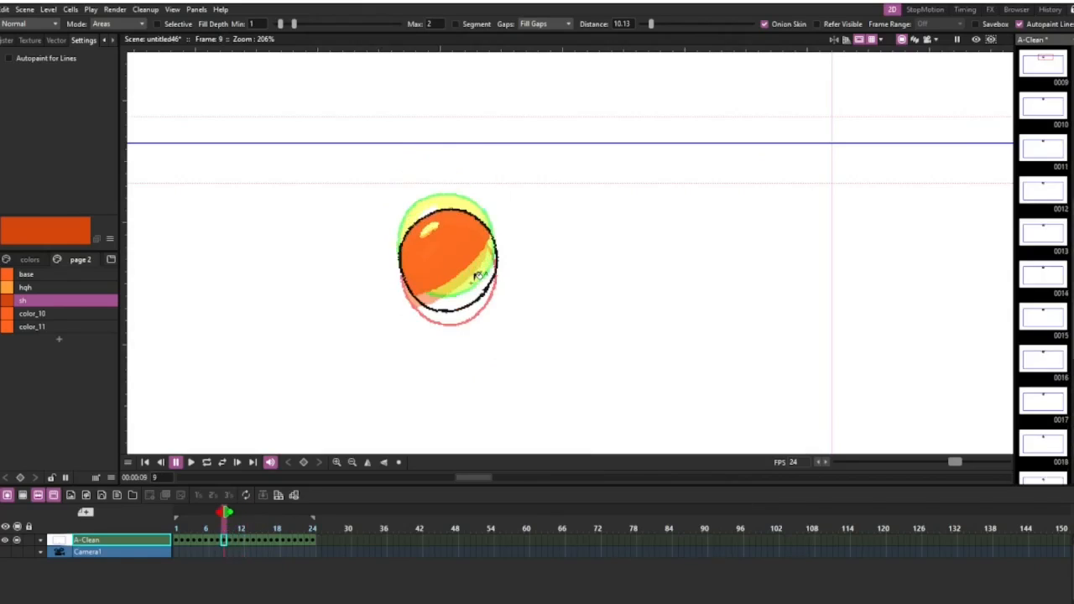
left_click(476, 275)
Disable the fill tool's Onion Skin option and fill the ball's shadow area with sh on frames 7 and 6.
key("comma")
left_click(477, 285)
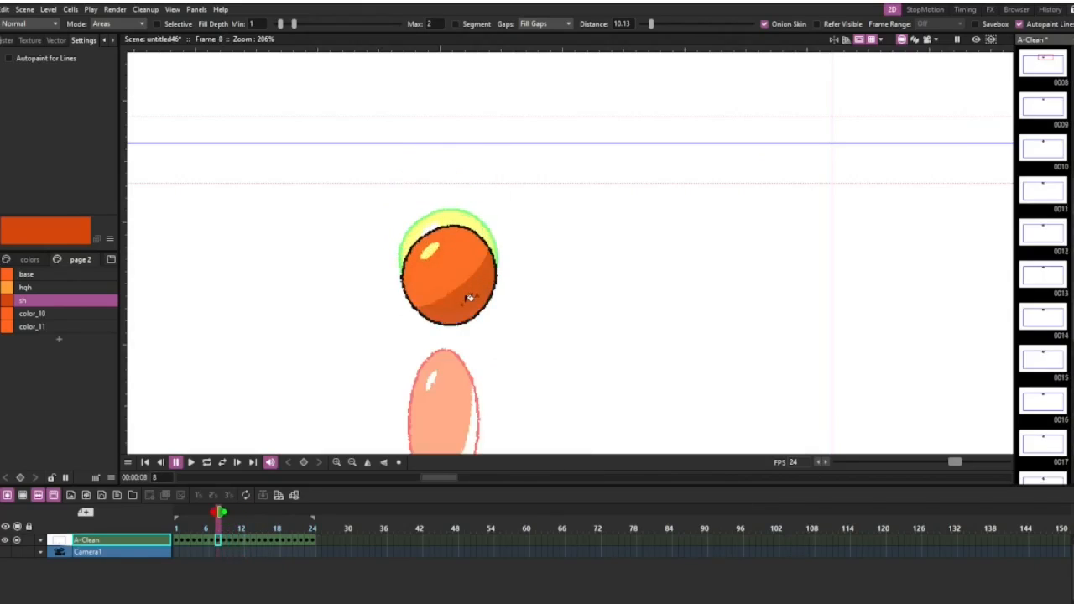
key("comma")
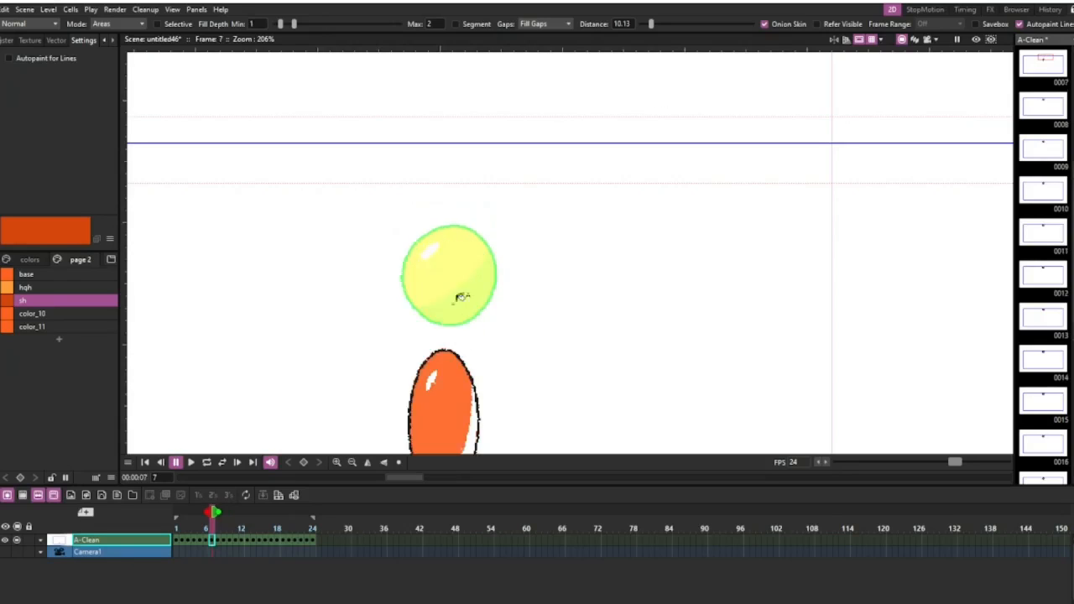
left_click(779, 25)
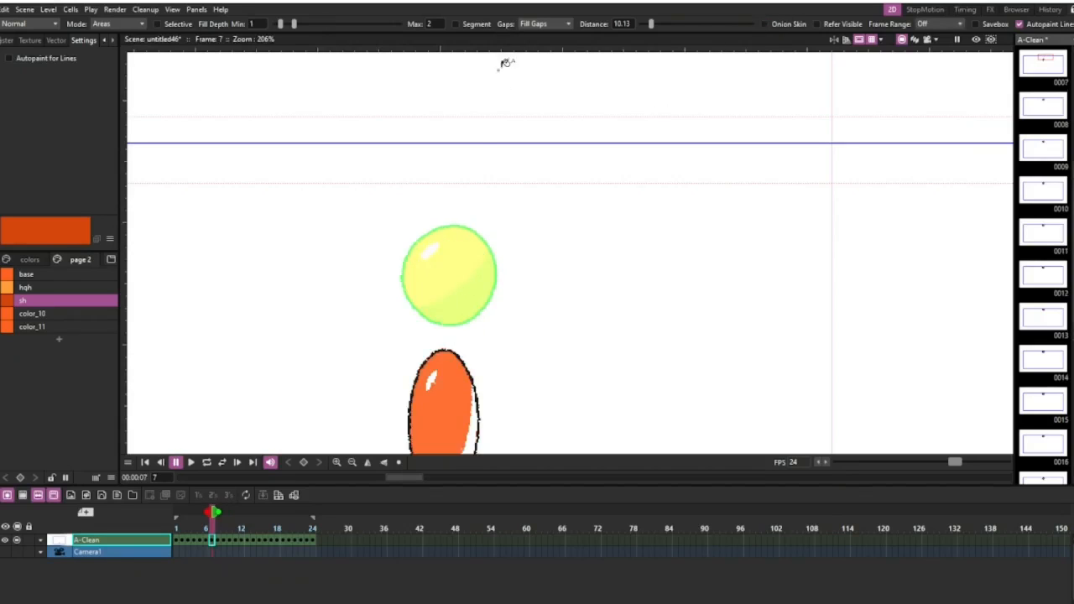
scroll(482, 101, "down", 4)
scroll(482, 195, "up", 3)
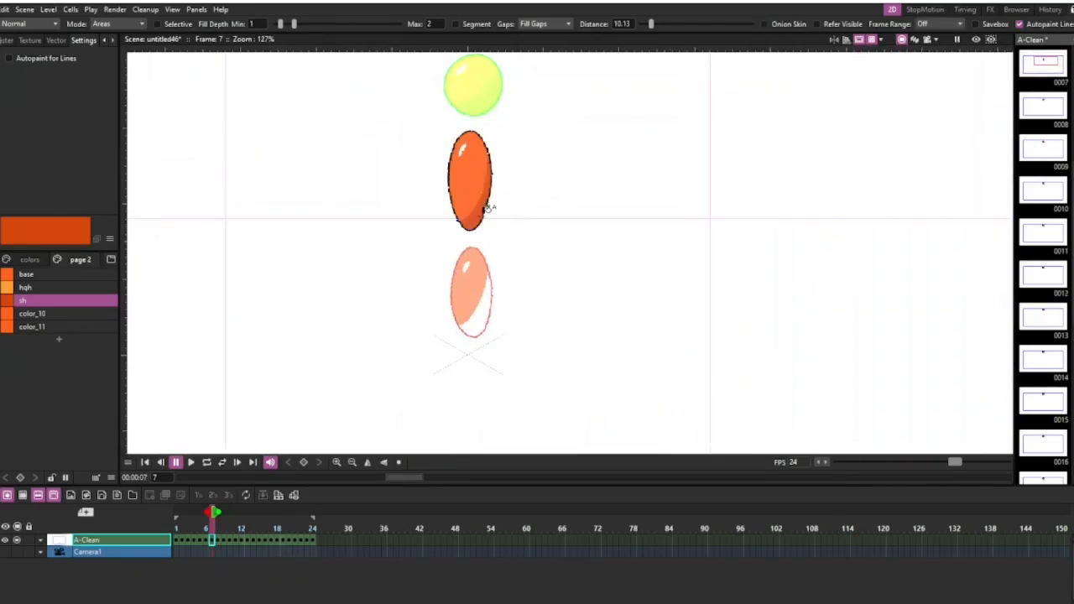
key("comma")
left_click(477, 324)
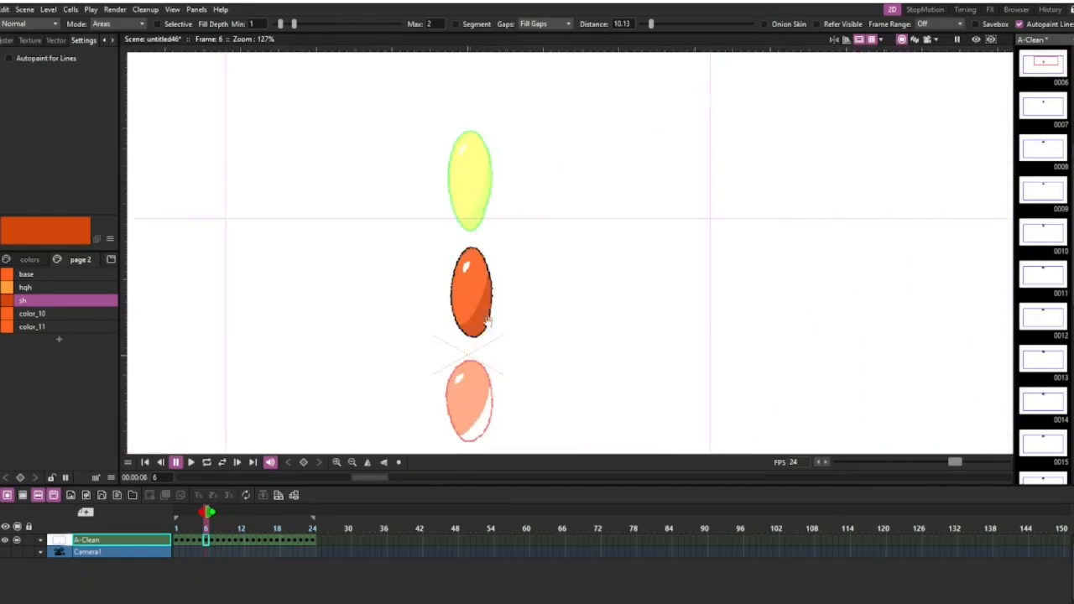
Fill the ball's shadow area with the sh style on frames 5, 4 and 3.
left_click_drag(495, 392, 478, 102)
key("comma")
left_click(465, 131)
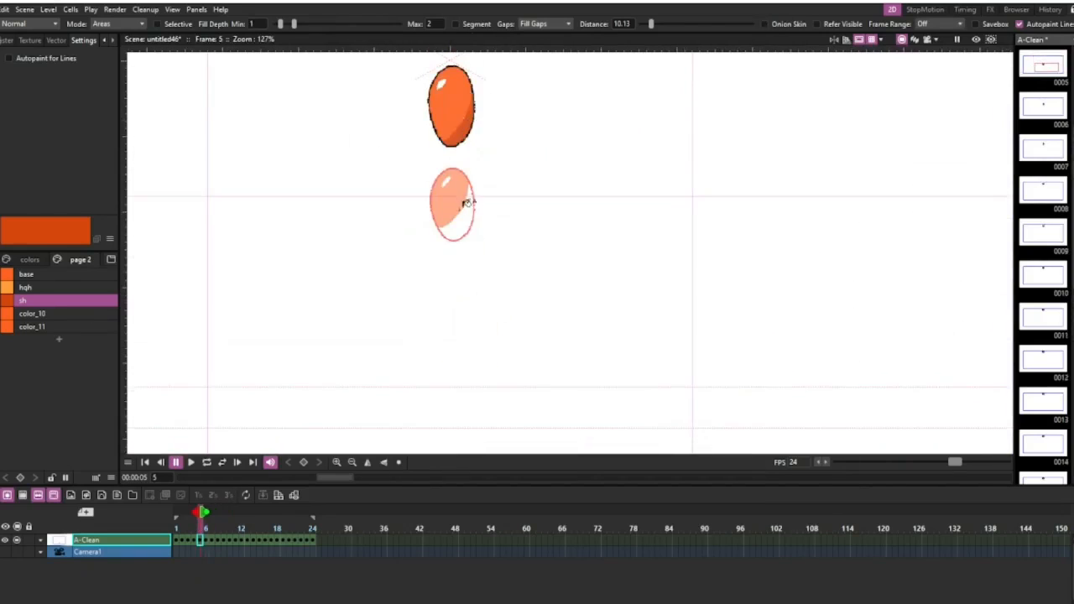
key("comma")
left_click(474, 215)
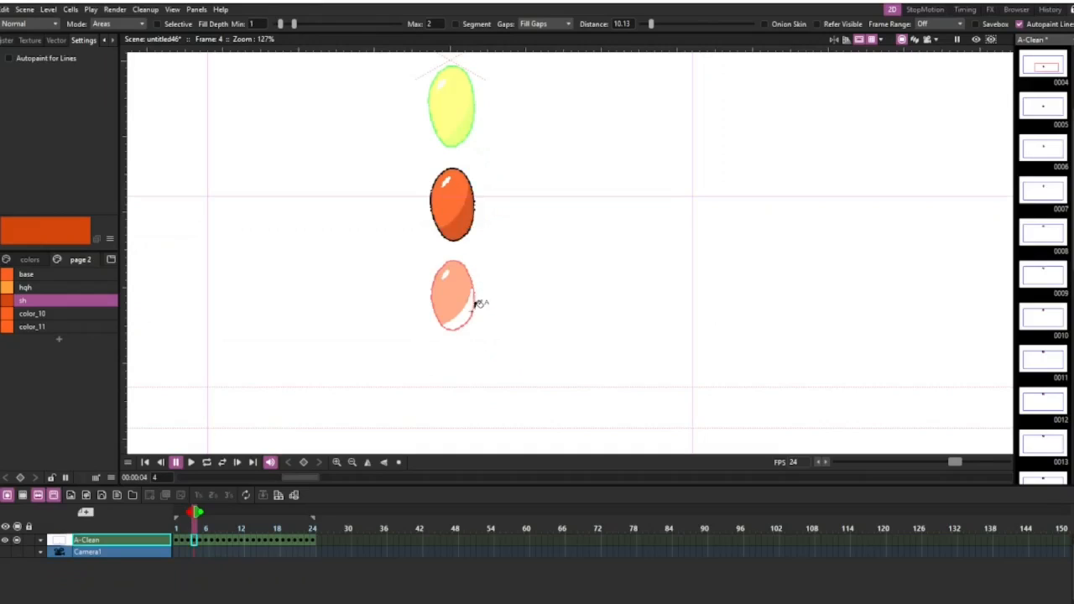
key("comma")
left_click_drag(470, 308, 485, 189)
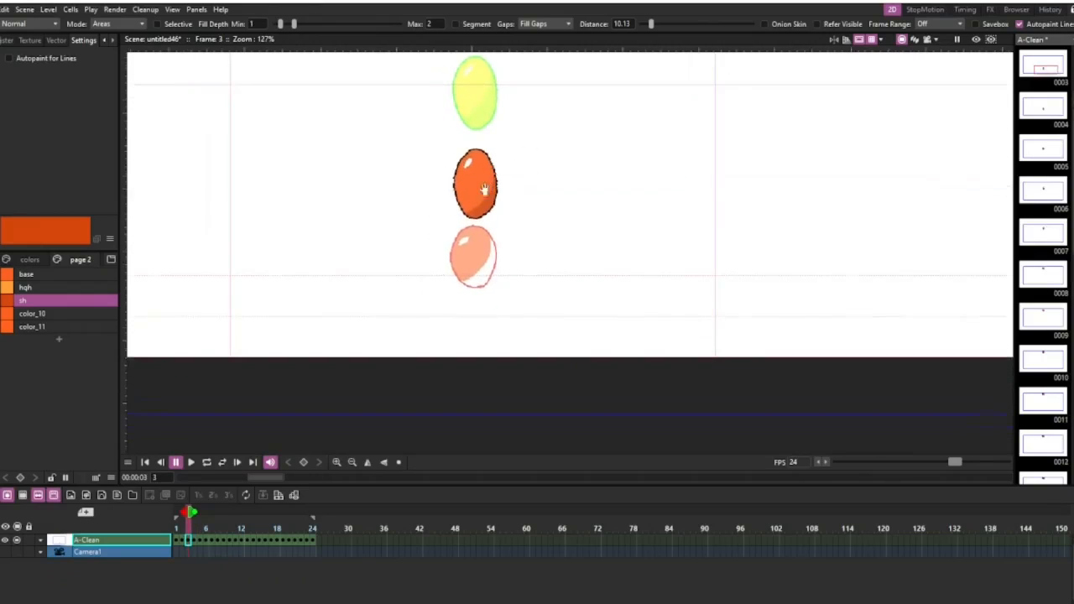
Fill the ball's shadow area with the sh style on frames 2 and 1.
key("comma")
left_click(491, 267)
left_click_drag(491, 263, 492, 167)
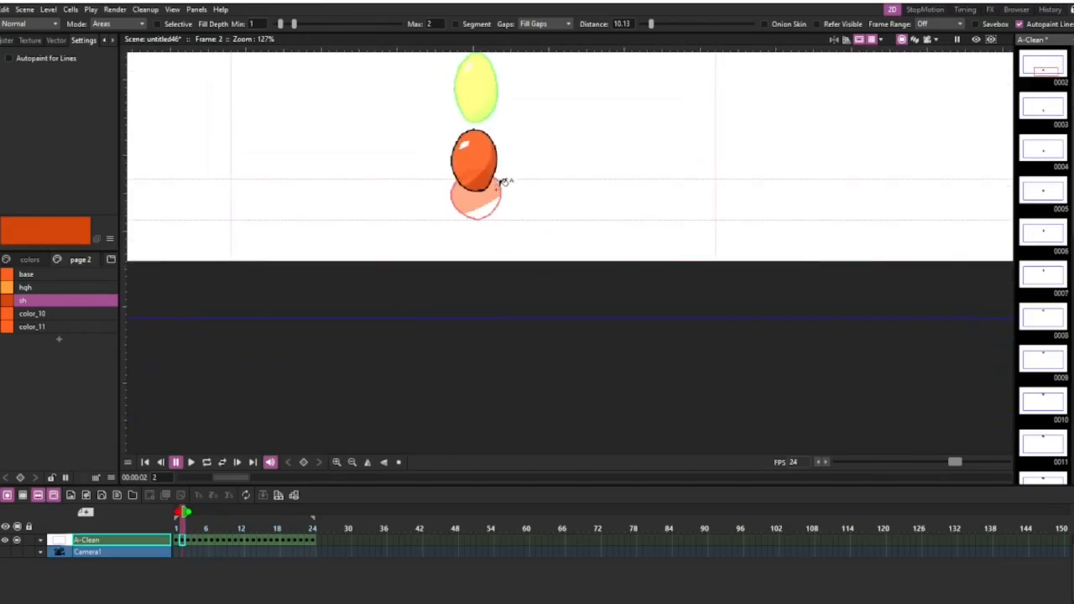
key("comma")
left_click(486, 207)
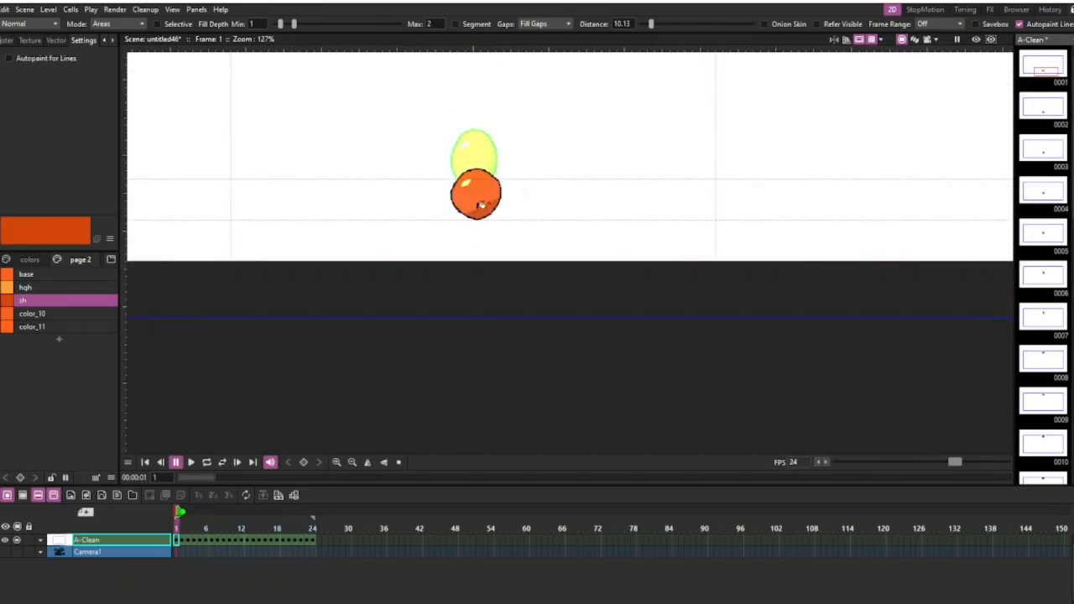
Choose the hgh style and fill the ball's highlight area with it on frames 1, 2 and 3.
left_click(75, 287)
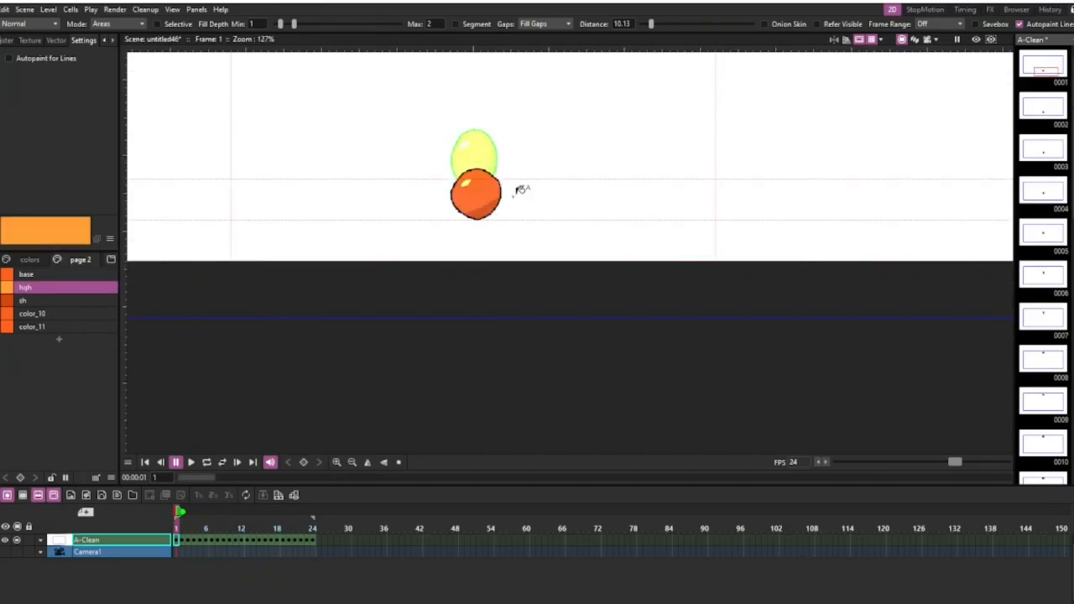
key("period")
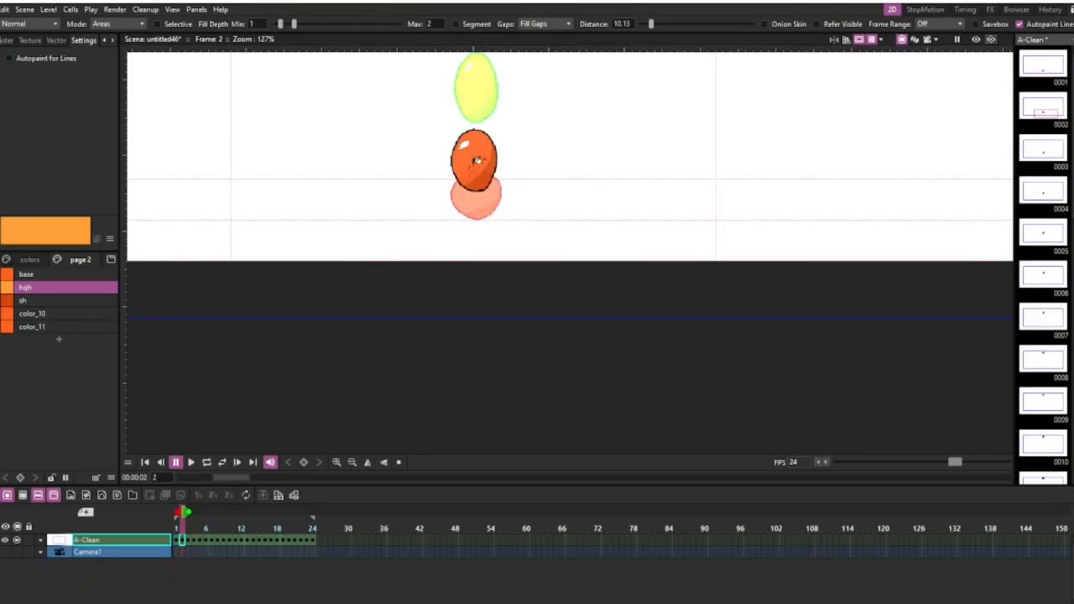
left_click_drag(469, 149, 439, 290)
key("period")
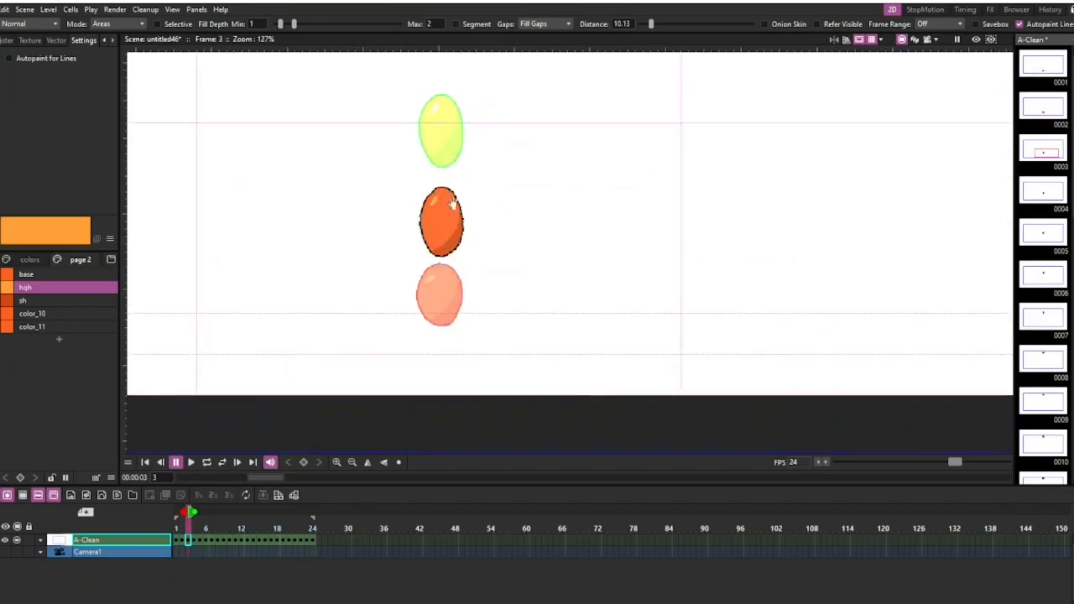
left_click_drag(446, 198, 433, 273)
Fill the ball's highlight area with the hgh style on frame 4.
key("period")
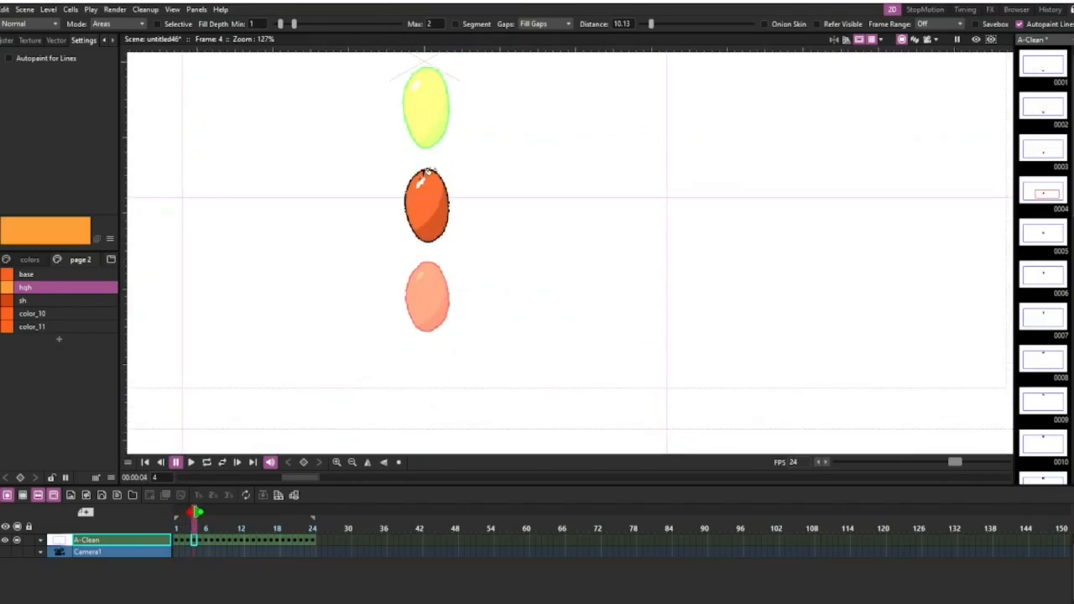
left_click(421, 180)
left_click_drag(445, 186, 445, 309)
right_click(397, 346)
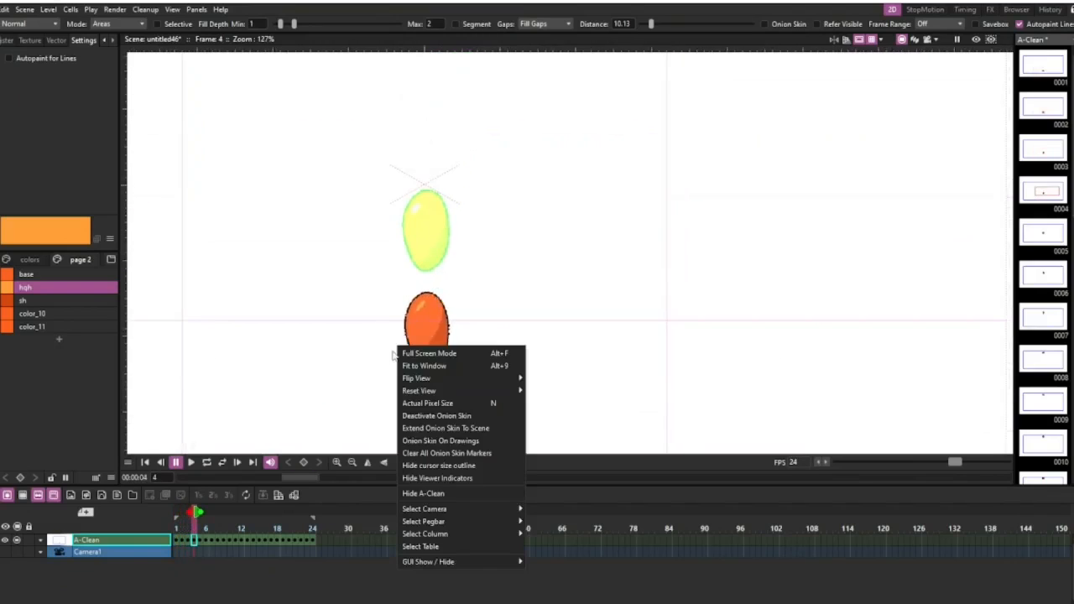
left_click(436, 250)
key("ctrl+z")
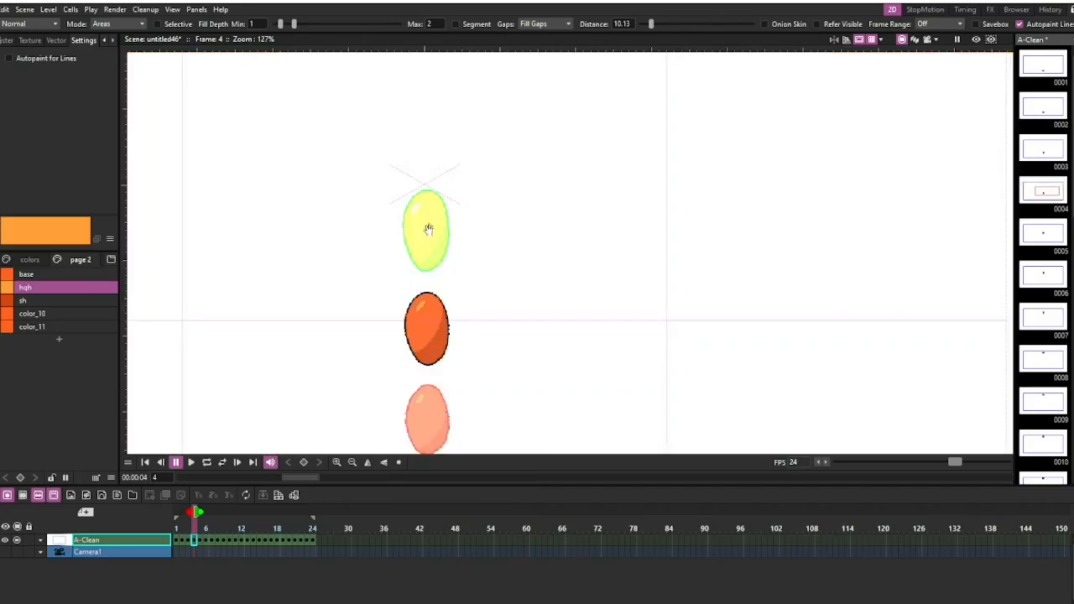
Undo the stray hgh fill of the background on frame 4.
left_click_drag(432, 228, 399, 345)
left_click(399, 343)
key("Right")
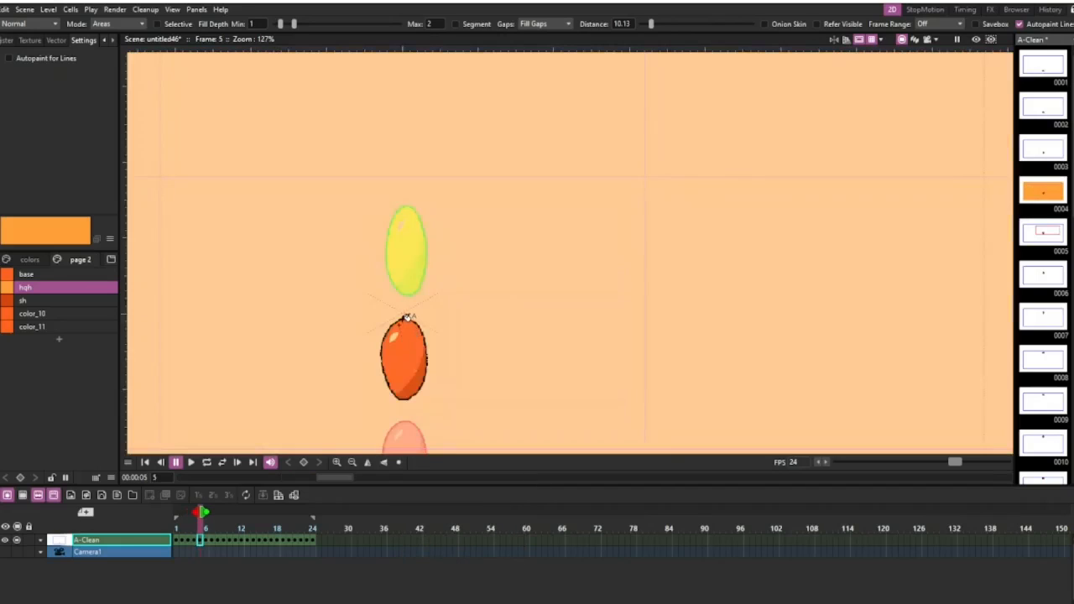
key("Left")
key("ctrl+z")
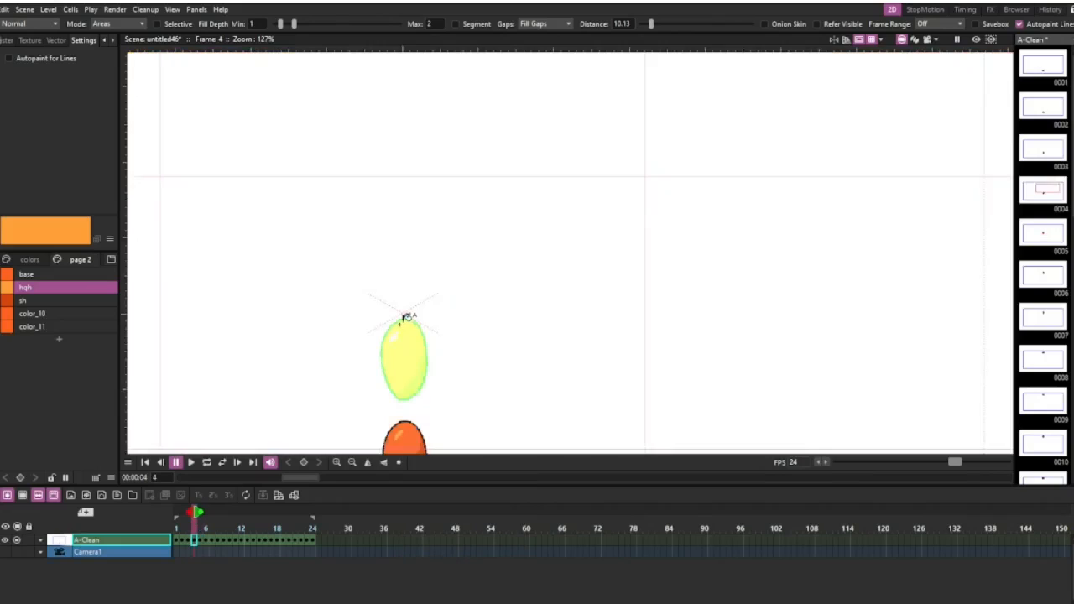
Fill the ball's highlight area with the hgh style on frames 5, 6 and 7.
key("Right")
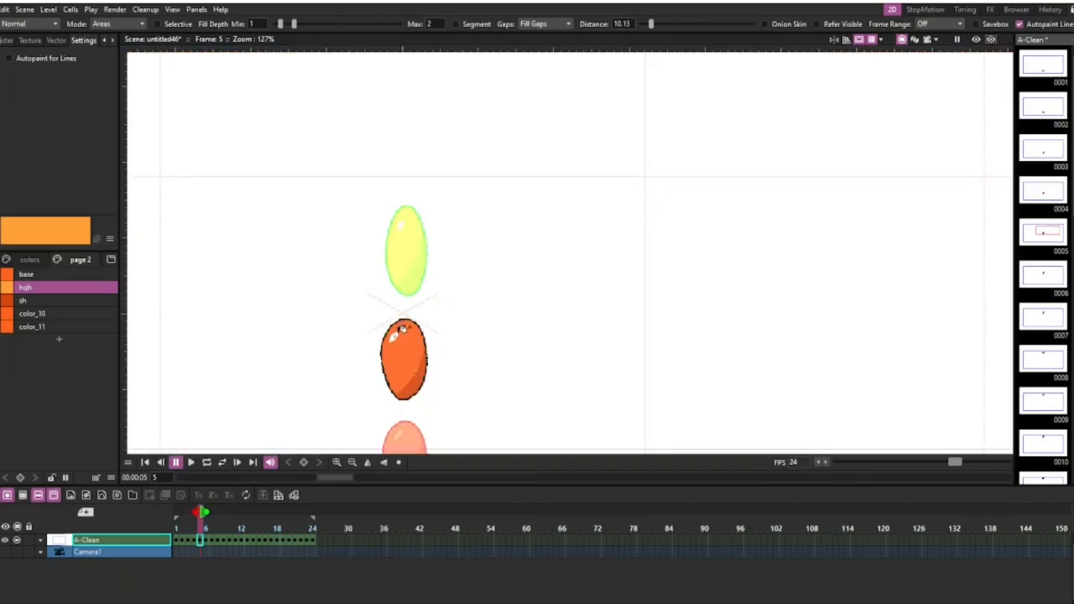
key("Right")
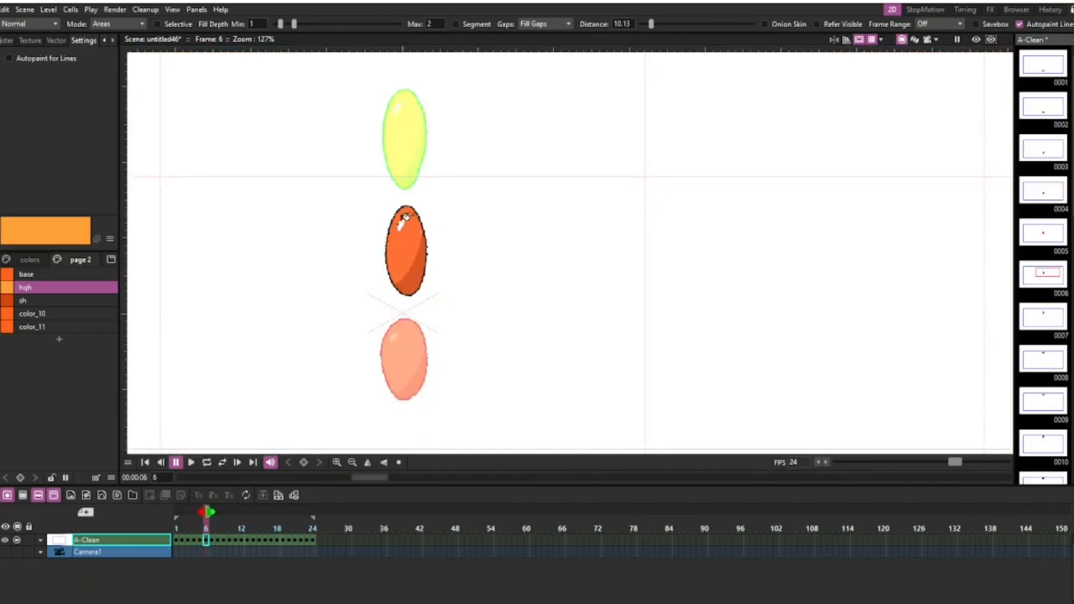
key("Right")
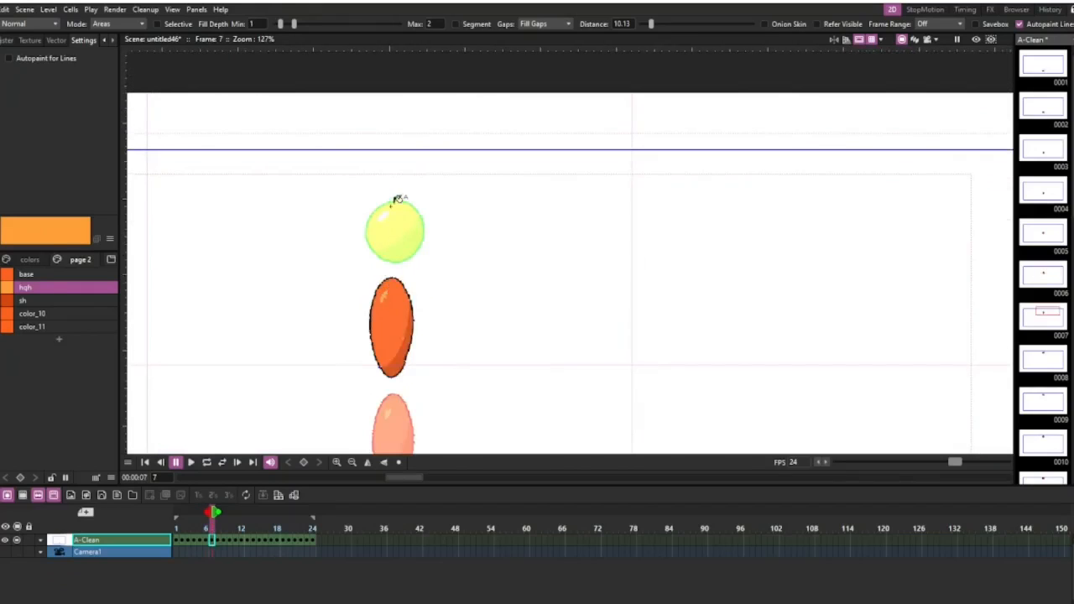
Fill the ball's highlight area with the hgh style on frames 8, 9 and 10.
key("Right")
key("Right")
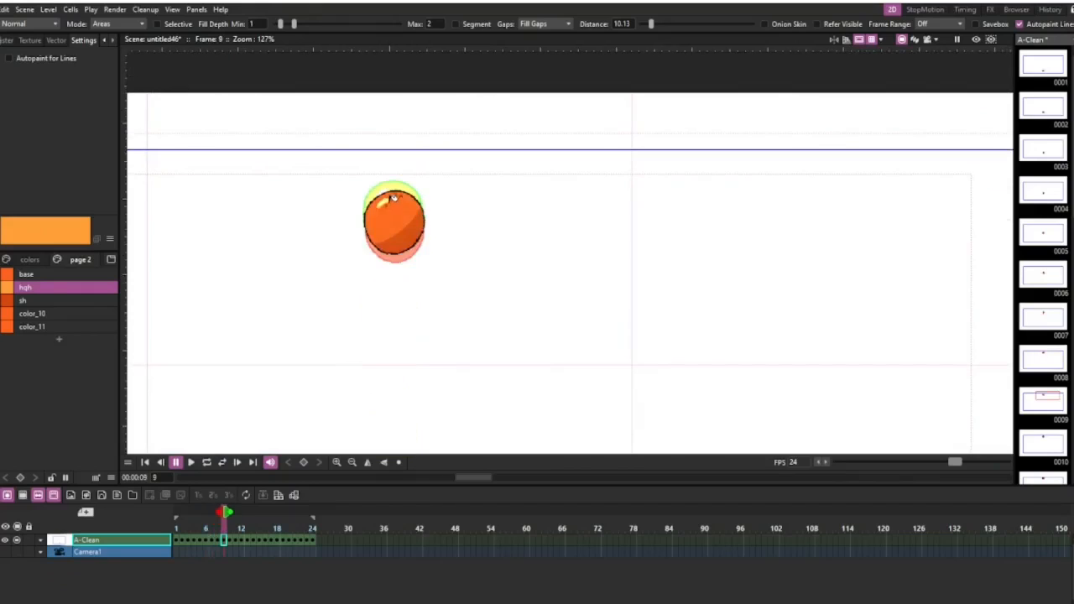
key("Right")
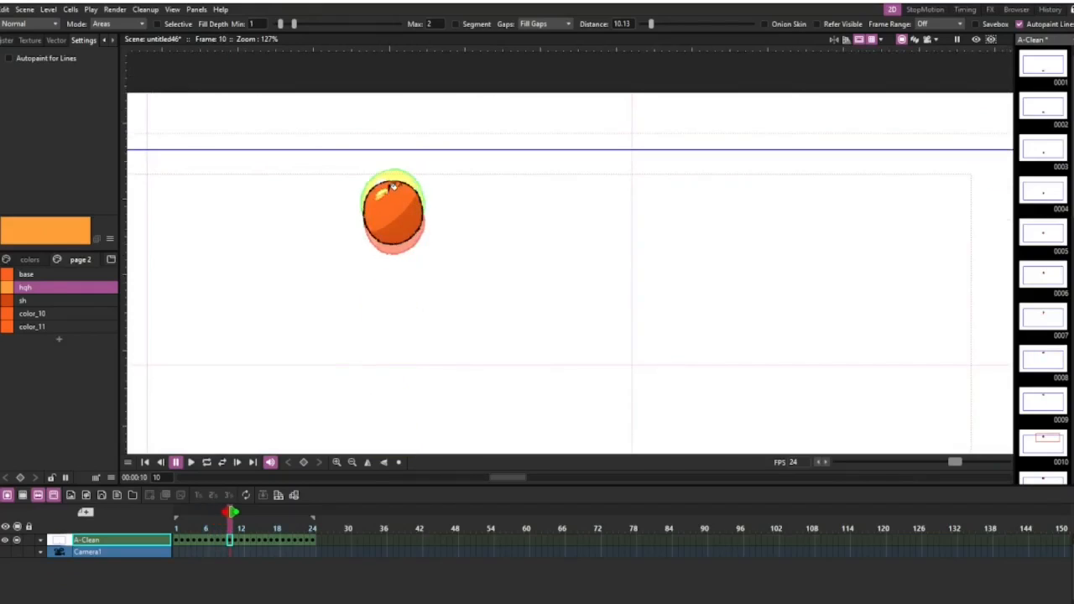
scroll(389, 186, "up", 3)
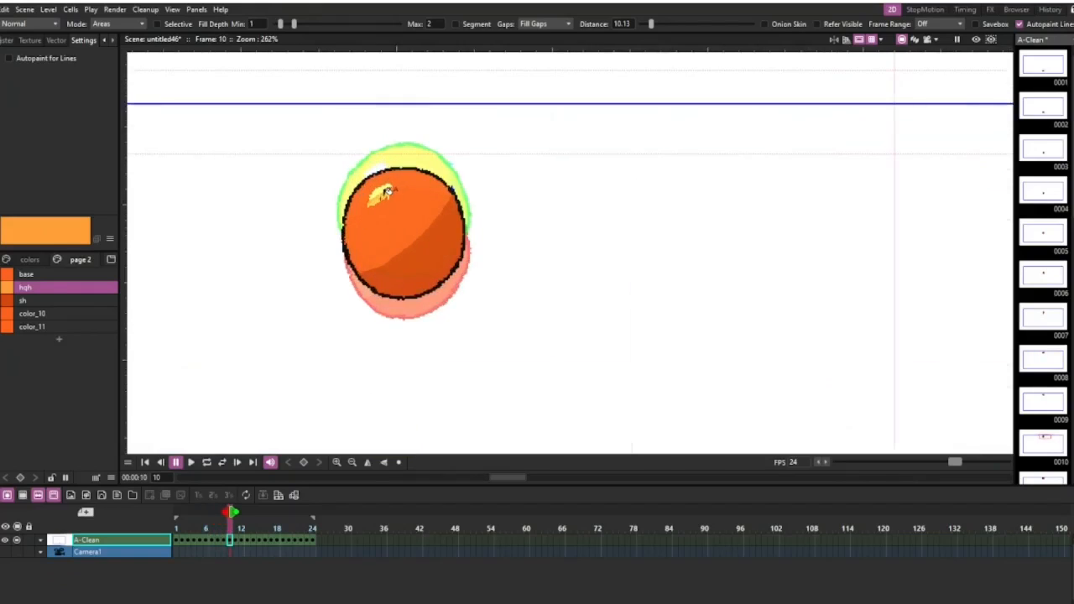
Fill the ball's highlight area with the hgh style on frames 11 through 15.
key("Right")
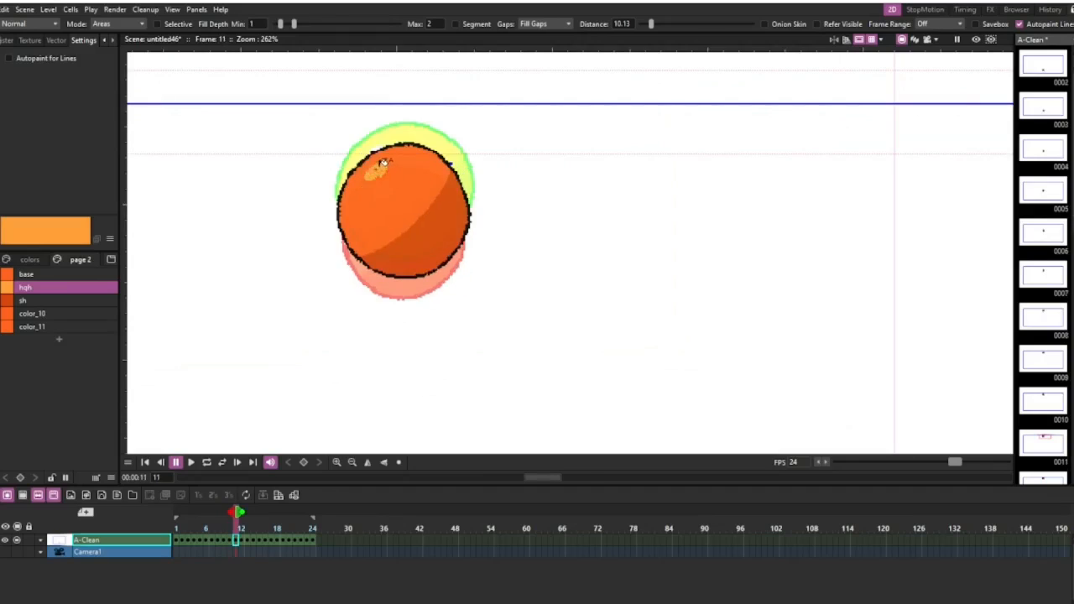
key("Right")
key("Right")
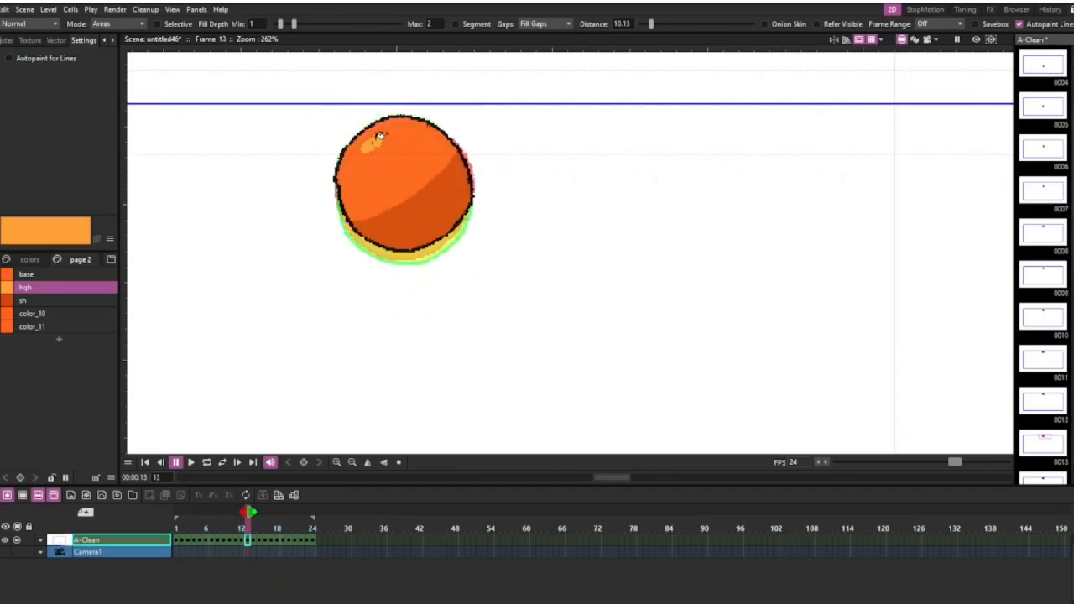
key("Right")
Fill the ball's highlight area with the hgh style on frames 16 through 19.
key("Right")
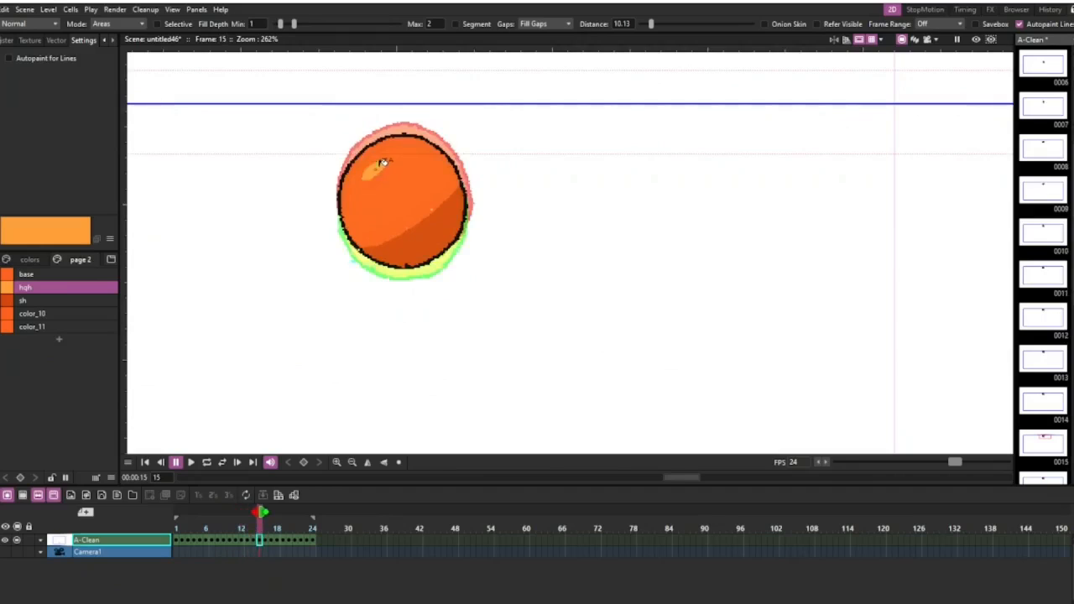
key("Right")
key("Right")
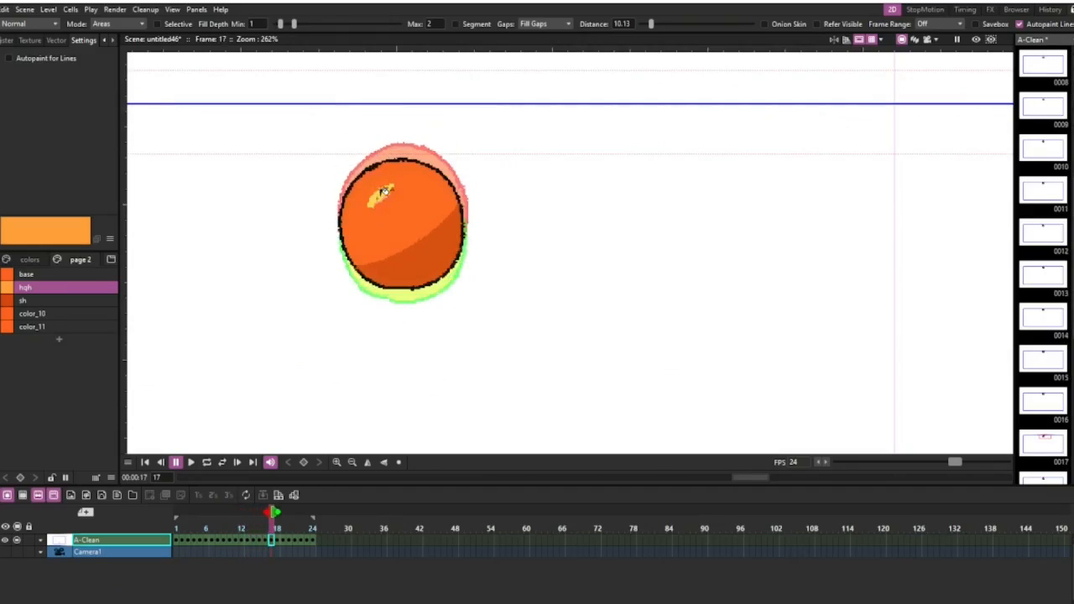
key("Right")
key("Right")
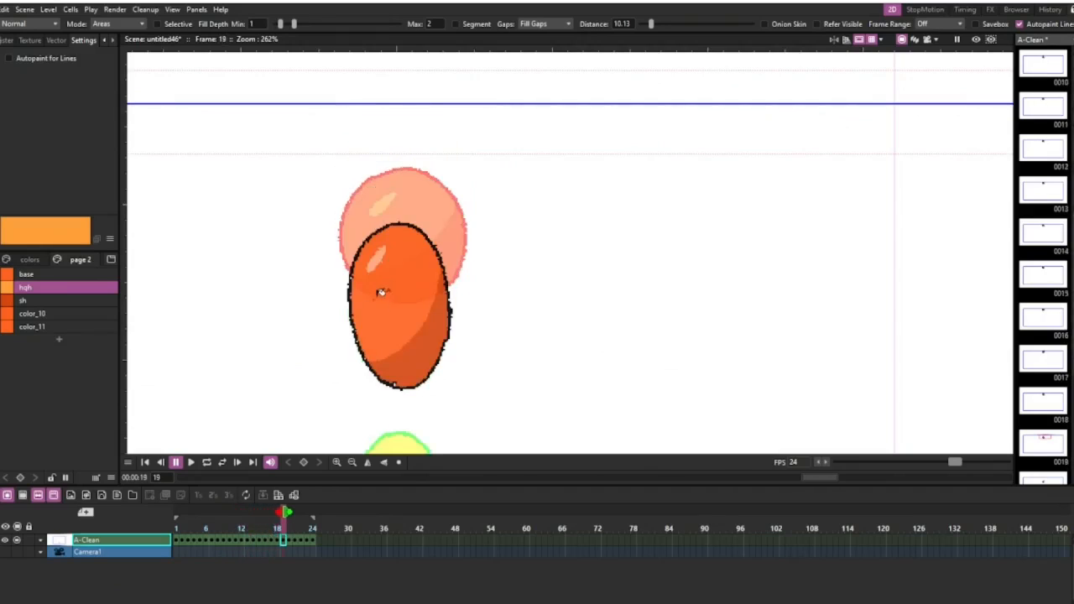
scroll(381, 251, "down", 4)
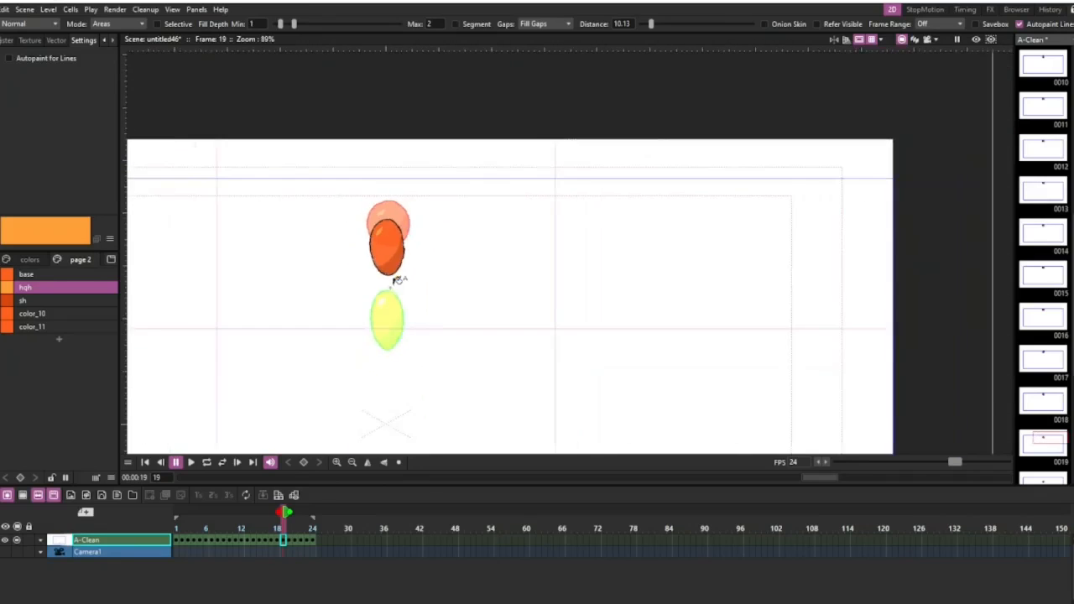
scroll(386, 289, "up", 3)
Fill the ball's highlight area with the hgh style on frames 20 and 21.
key("Right")
scroll(386, 306, "down", 4)
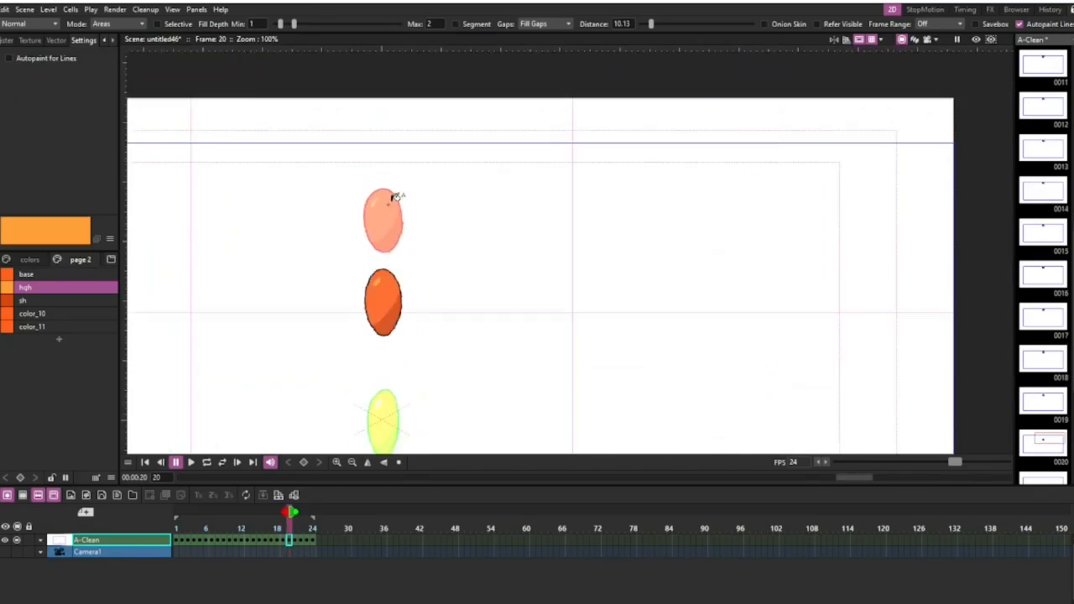
scroll(388, 310, "up", 5)
left_click(384, 284)
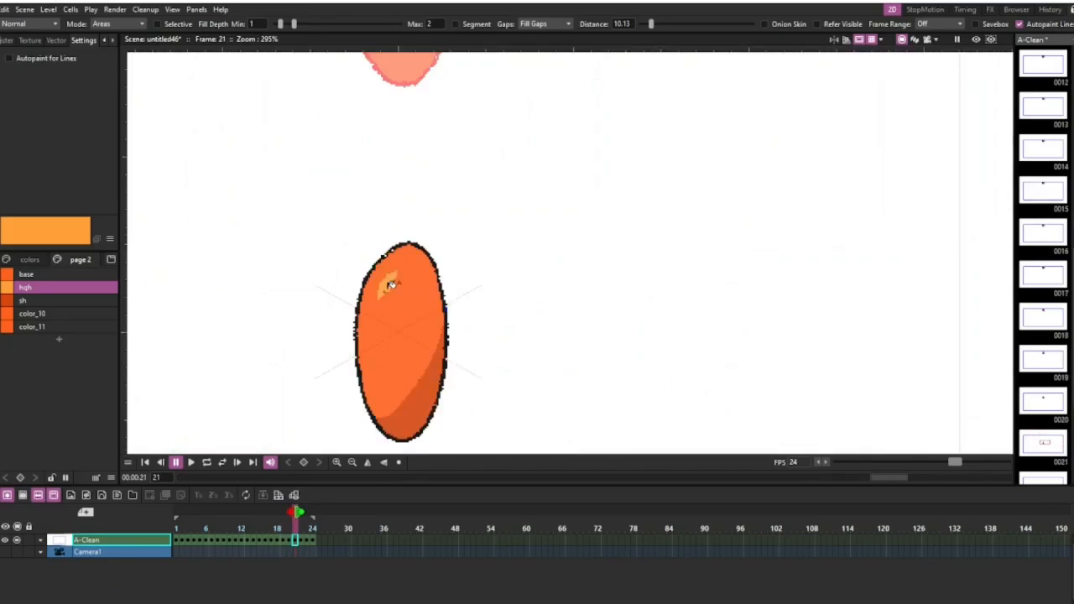
key("Right")
scroll(407, 216, "down", 5)
scroll(394, 277, "down", 2)
scroll(420, 285, "up", 5)
Fill the ball's highlight area with the hgh style on frames 22, 23 and 24.
key("Right")
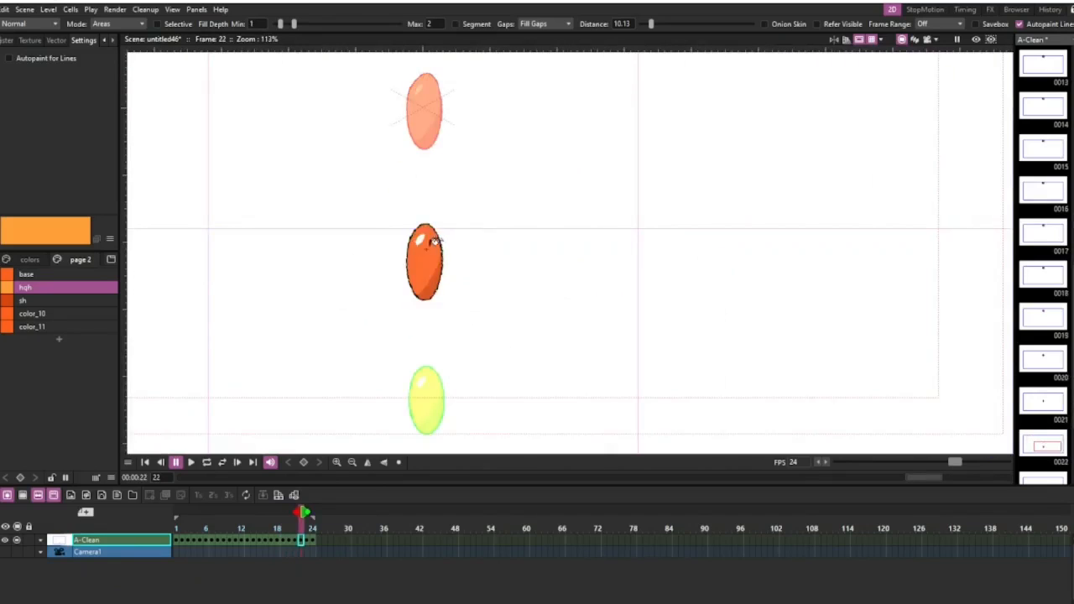
left_click(421, 239)
key("Right")
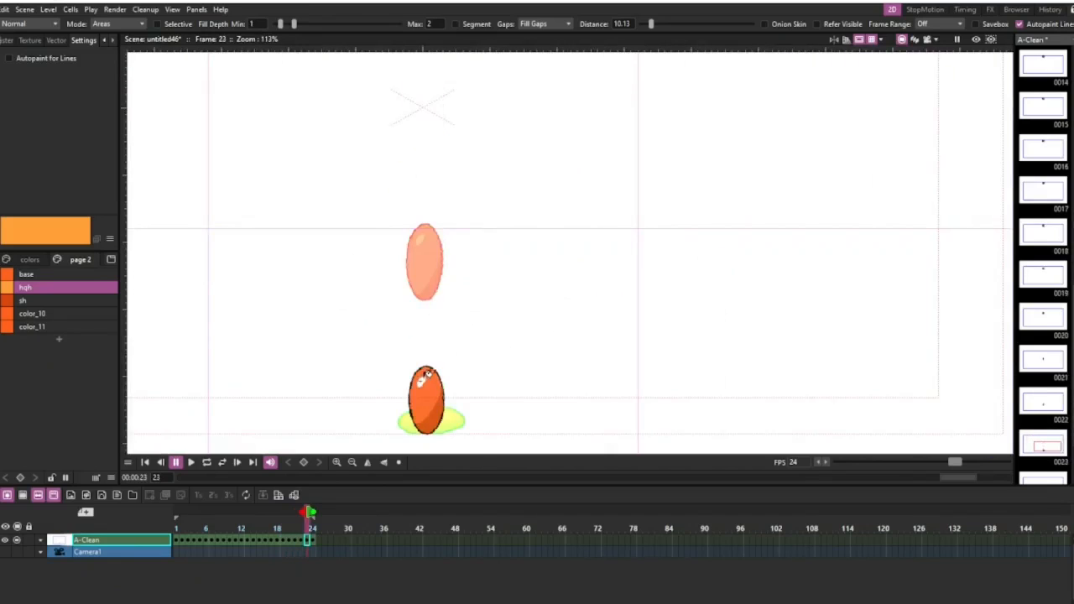
left_click(426, 375)
key("Right")
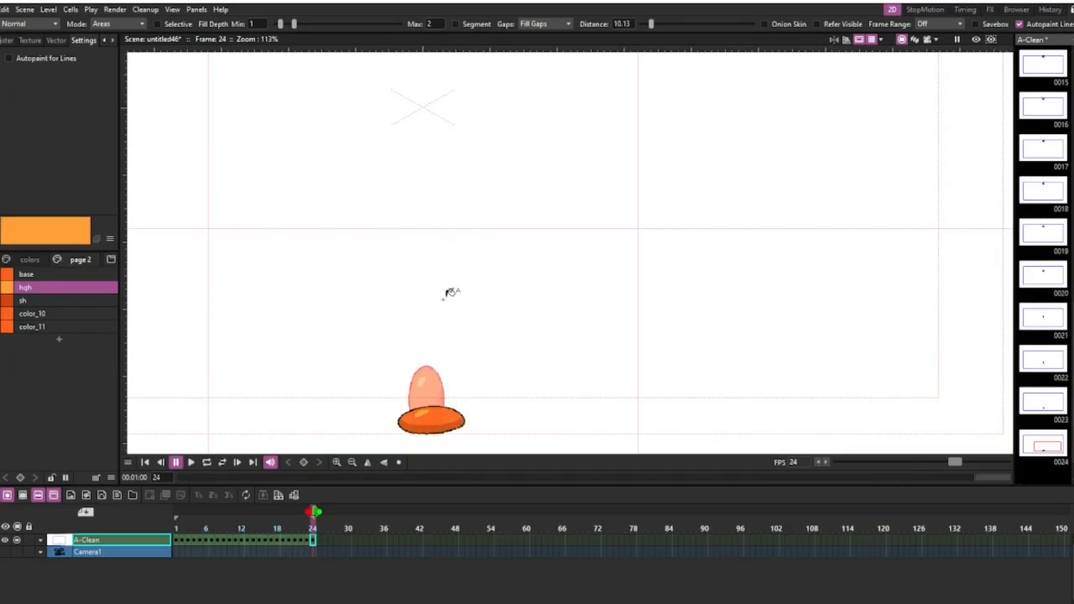
Turn off the timeline's onion skin and play the coloured ball animation in a loop to review it.
scroll(515, 238, "down", 5)
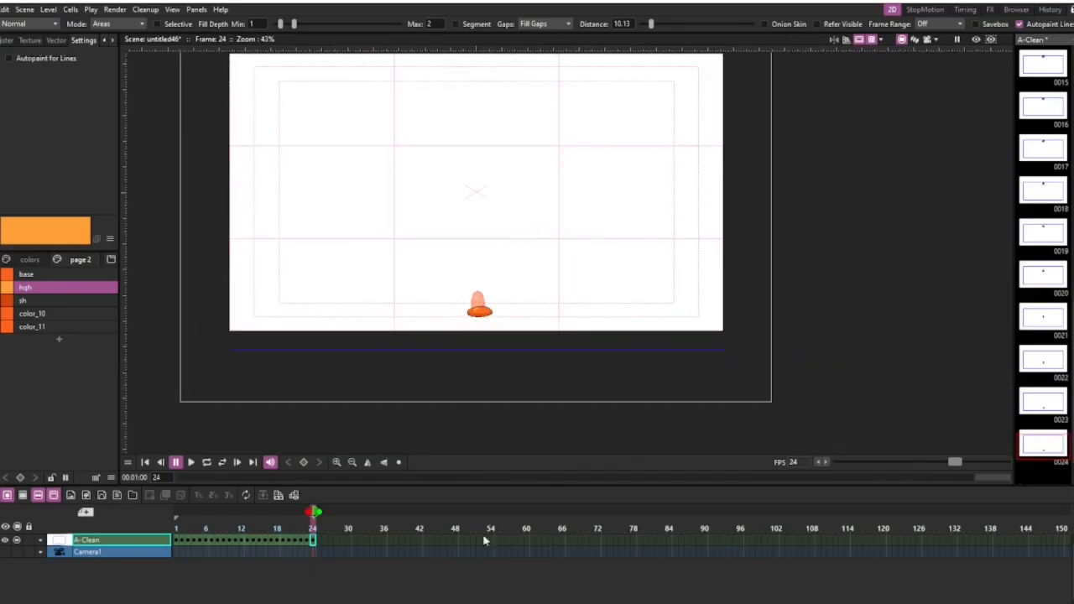
left_click(308, 514)
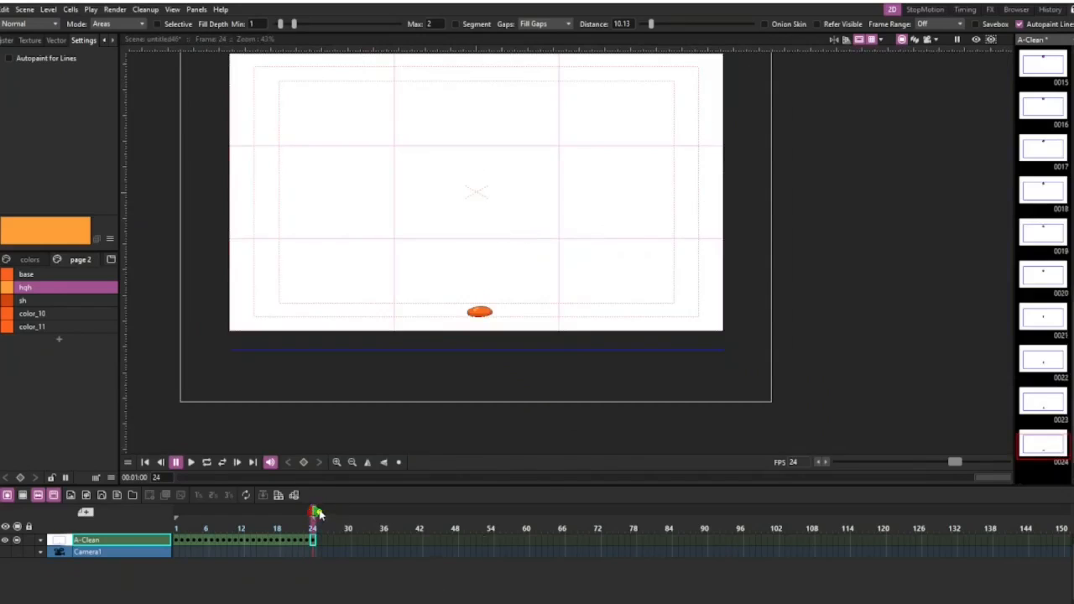
key("l")
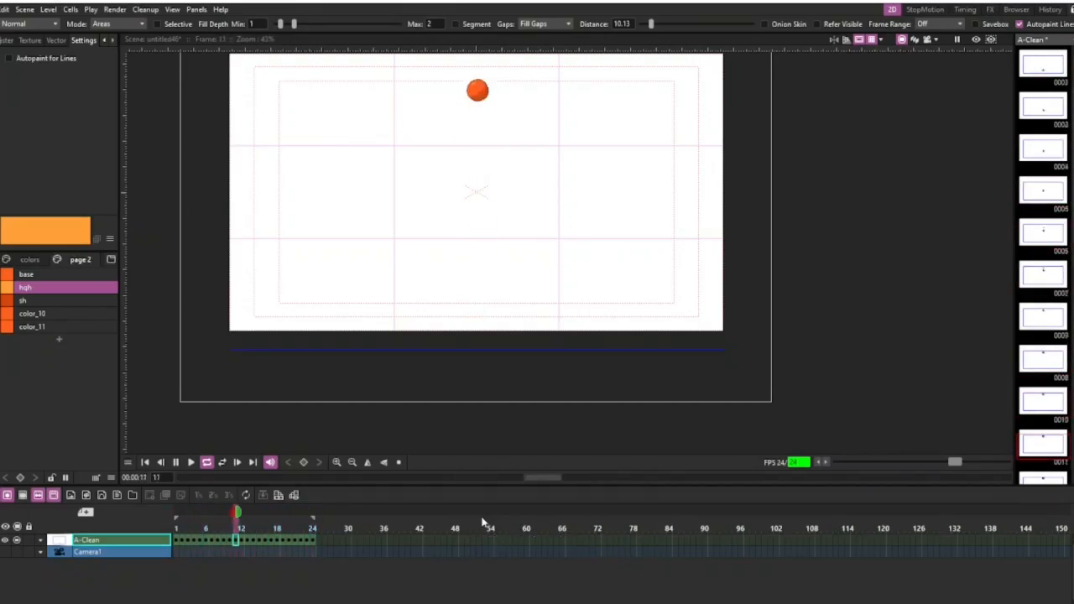
scroll(499, 300, "down", 2)
scroll(528, 159, "up", 3)
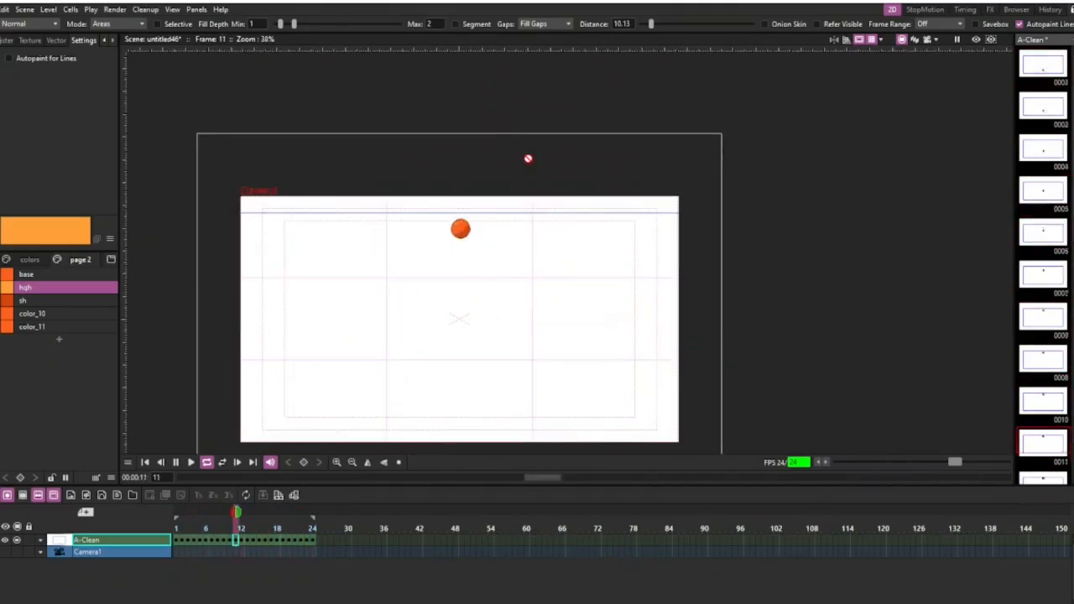
scroll(528, 159, "down", 2)
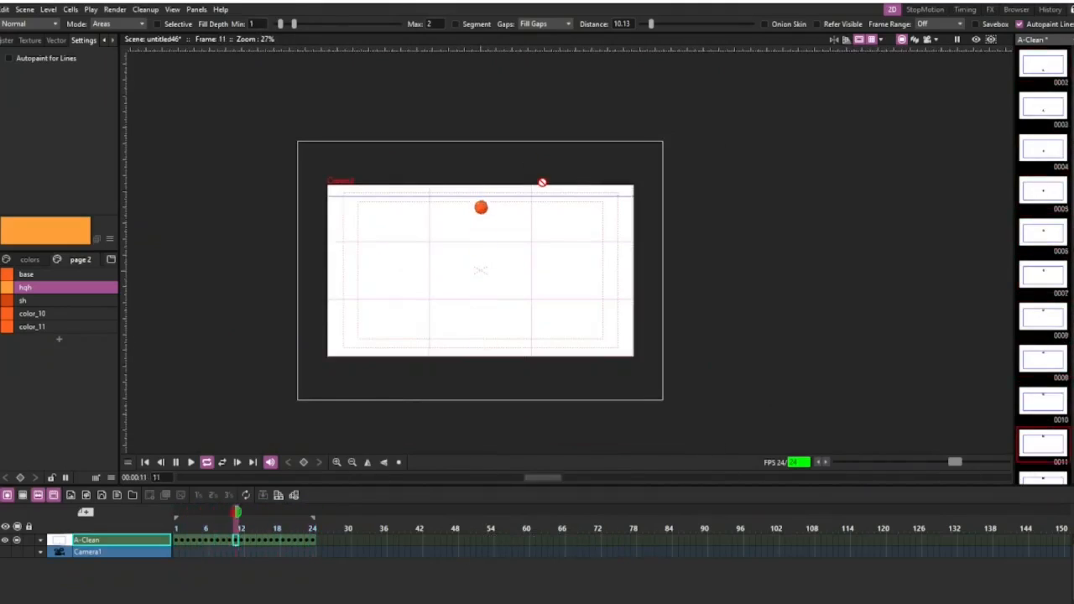
scroll(547, 243, "up", 1)
scroll(546, 242, "down", 1)
key("l")
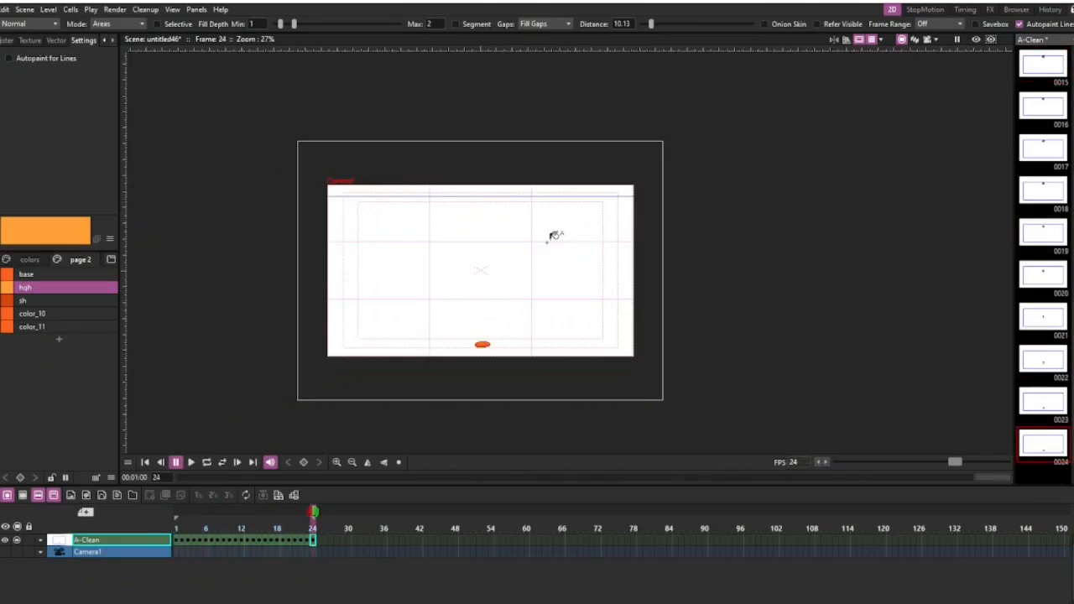